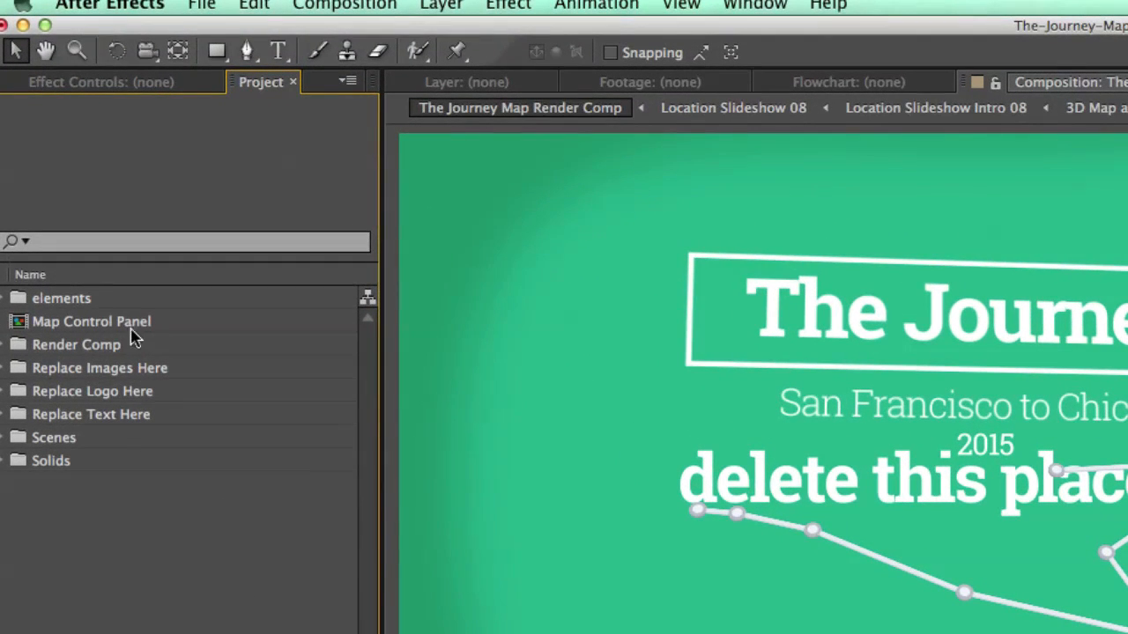
Look through the elements folder, Map Control Panel and Render Comp folder, expanding Render Comp to select The Journey Map Render Comp
left_click(75, 301)
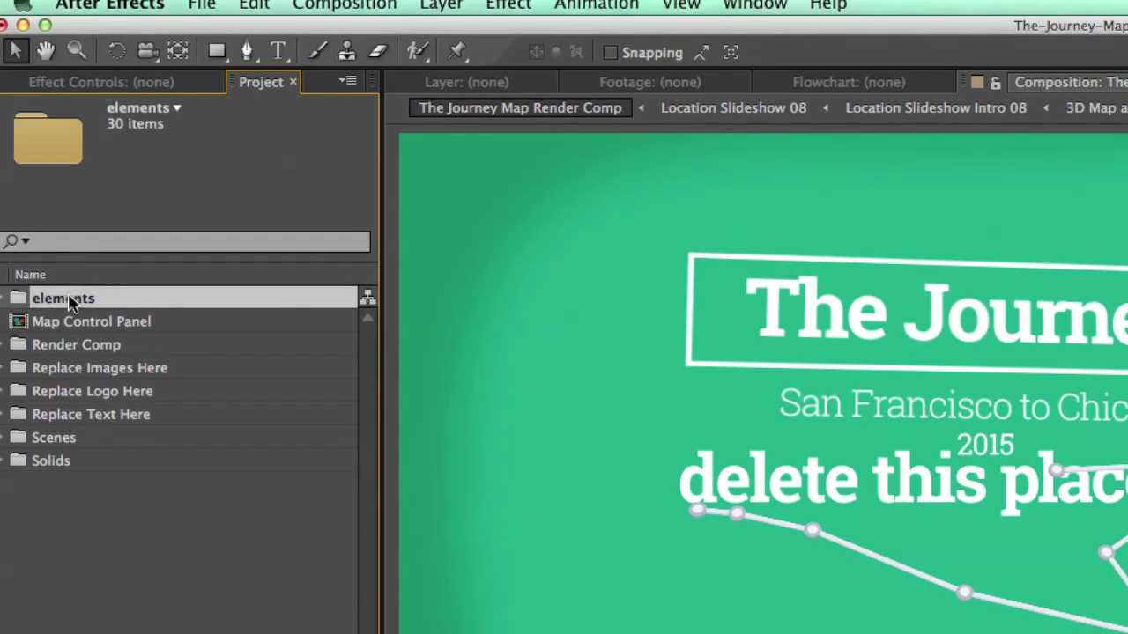
left_click(144, 323)
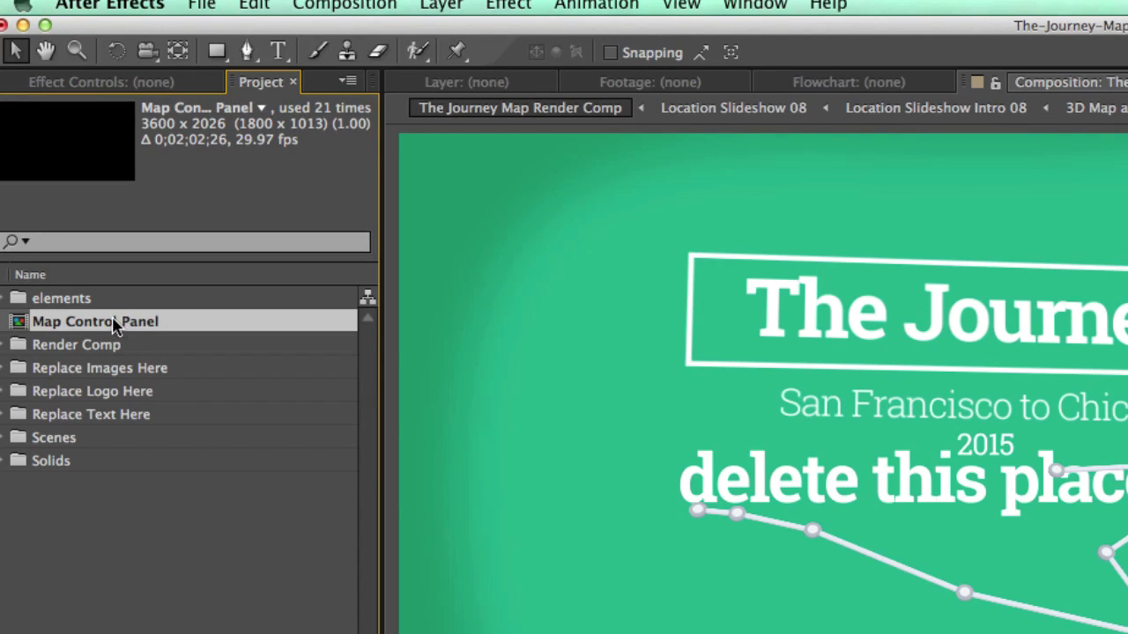
left_click(86, 349)
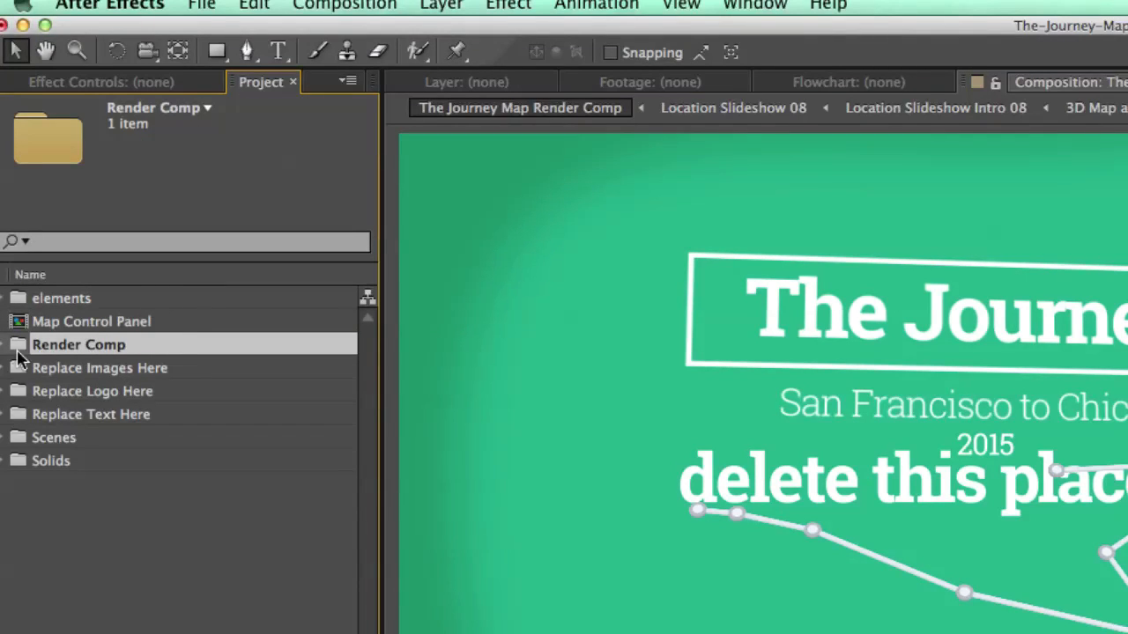
left_click(2, 346)
left_click(104, 373)
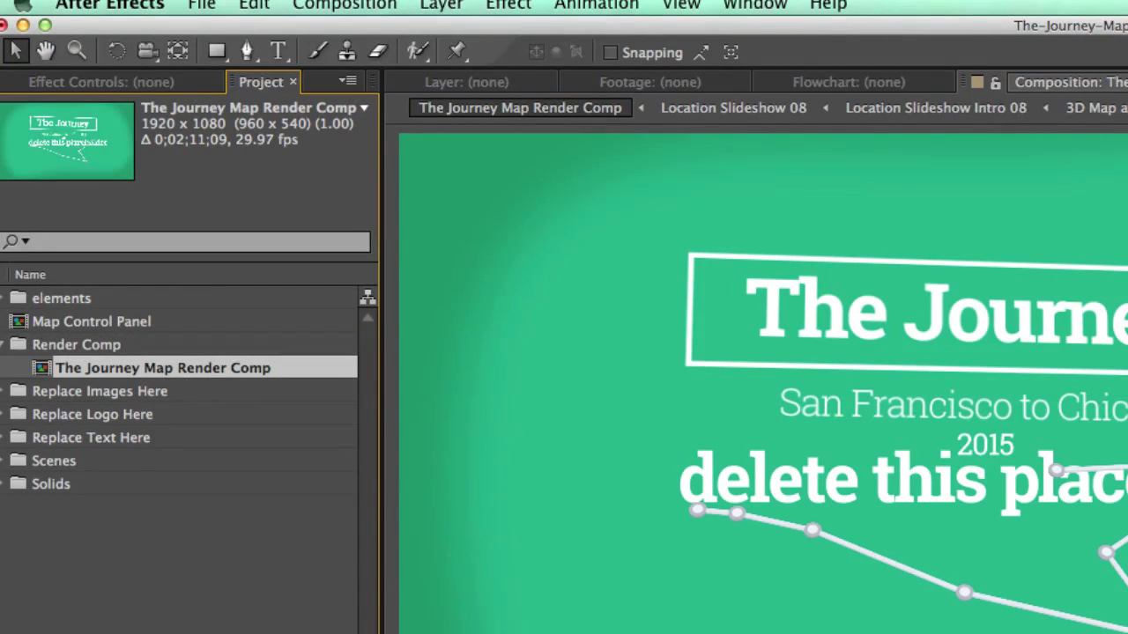
Examine the location image subfolders in Replace Images Here, including the compositions in Replace Location Images 03, and collapse them again
left_click(137, 393)
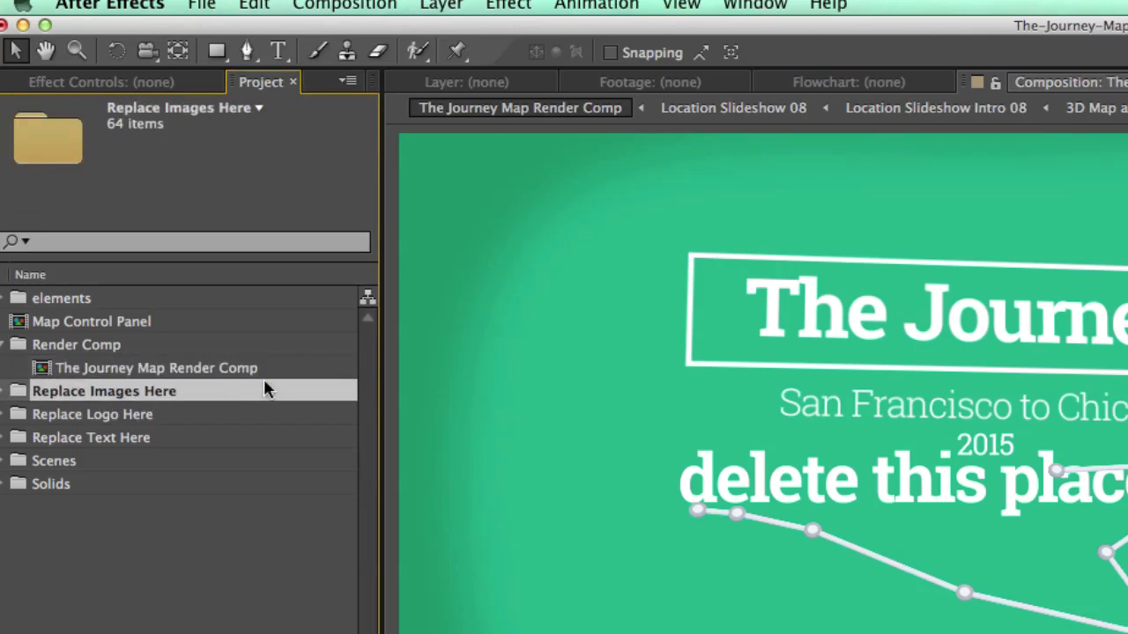
left_click(3, 393)
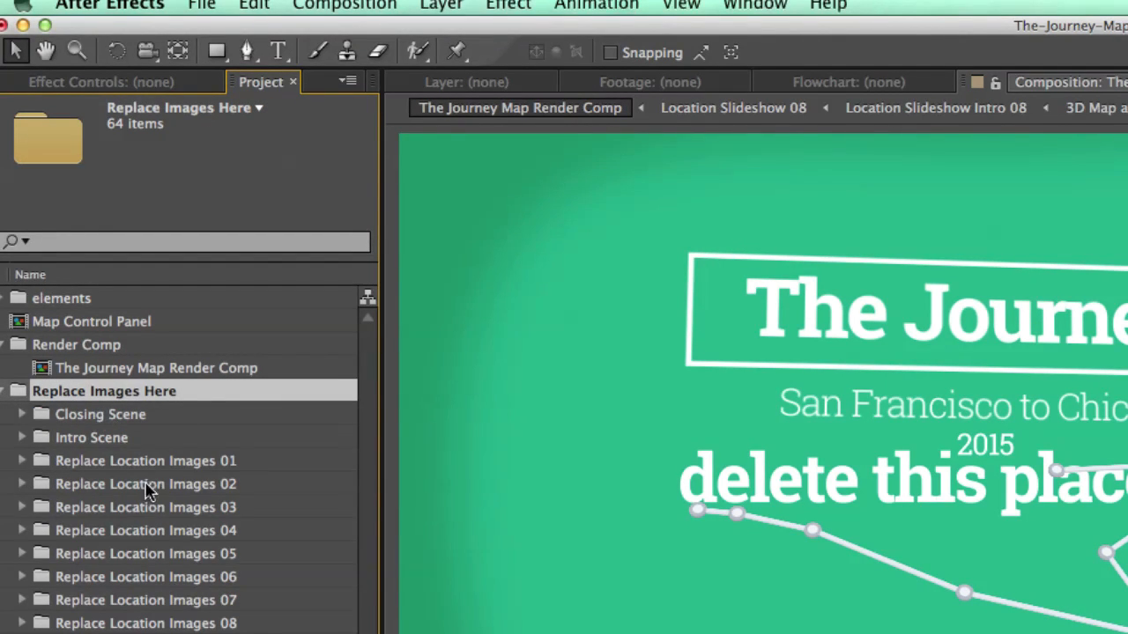
left_click(194, 464)
left_click(189, 485)
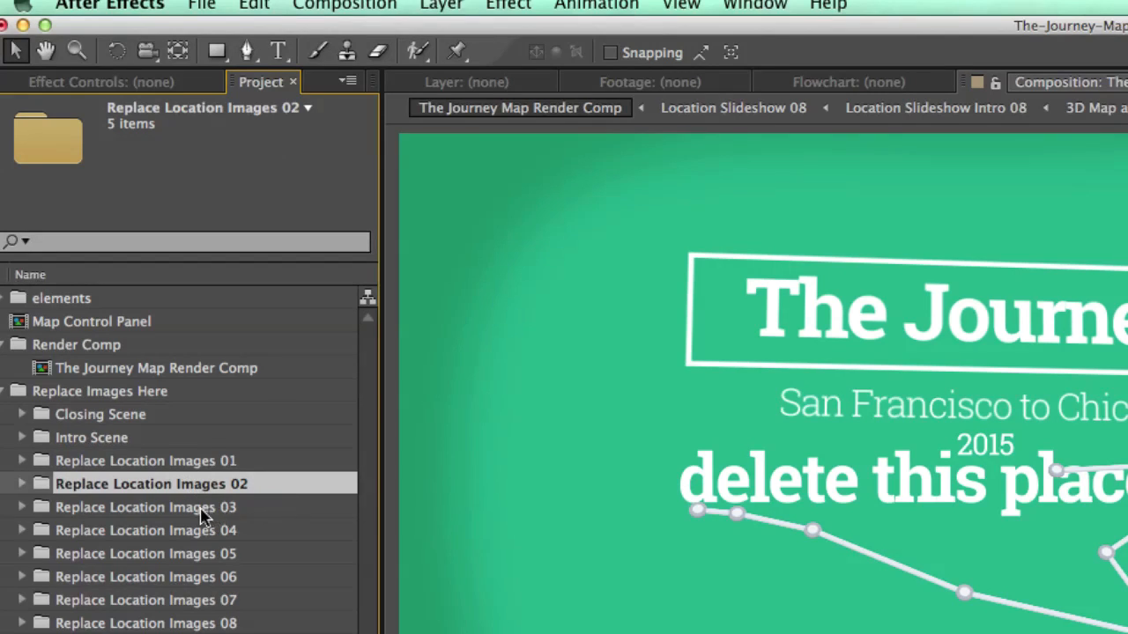
left_click(200, 516)
left_click(20, 509)
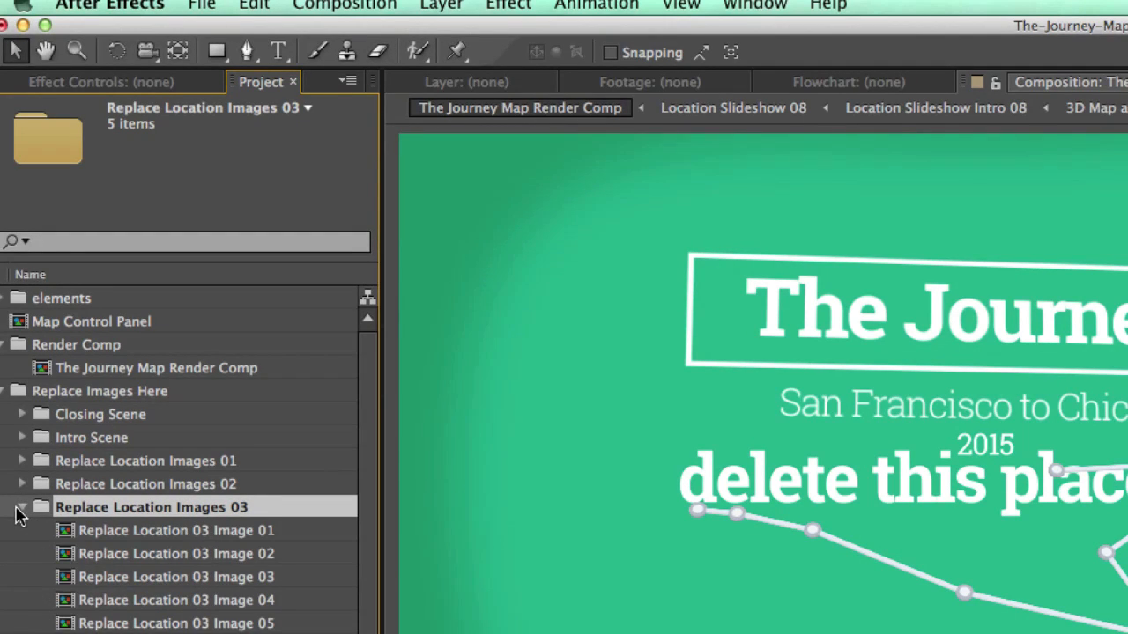
left_click(18, 511)
left_click(7, 394)
Inspect the Replace Logo Here folder and the text compositions in the Replace Text Here folder, leaving both collapsed
left_click(176, 415)
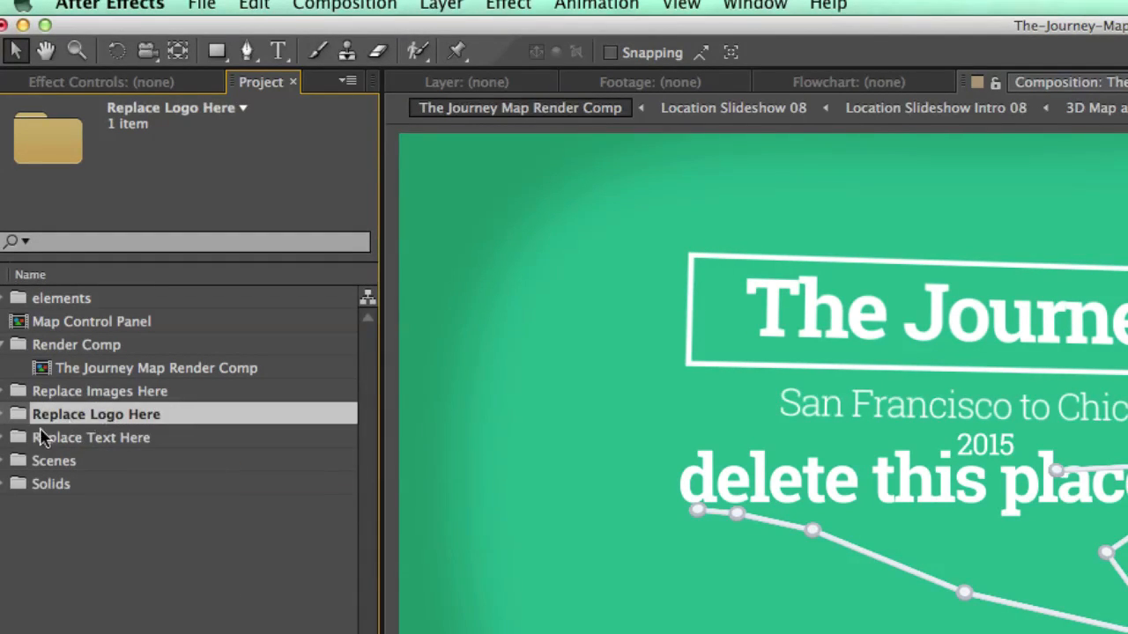
left_click(7, 414)
left_click(7, 414)
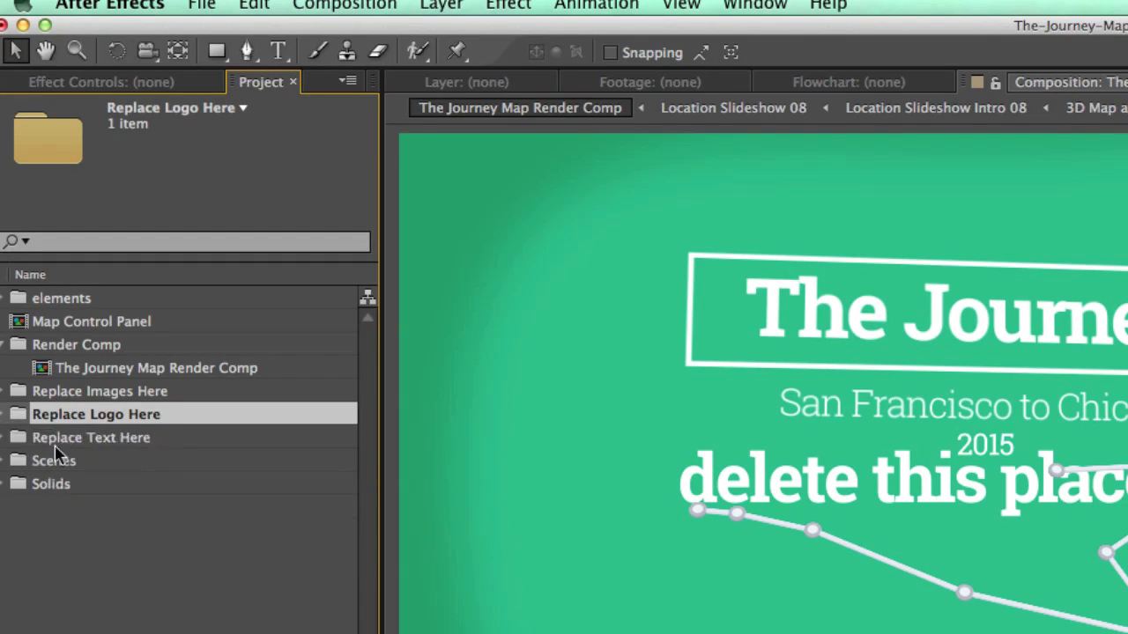
left_click(101, 441)
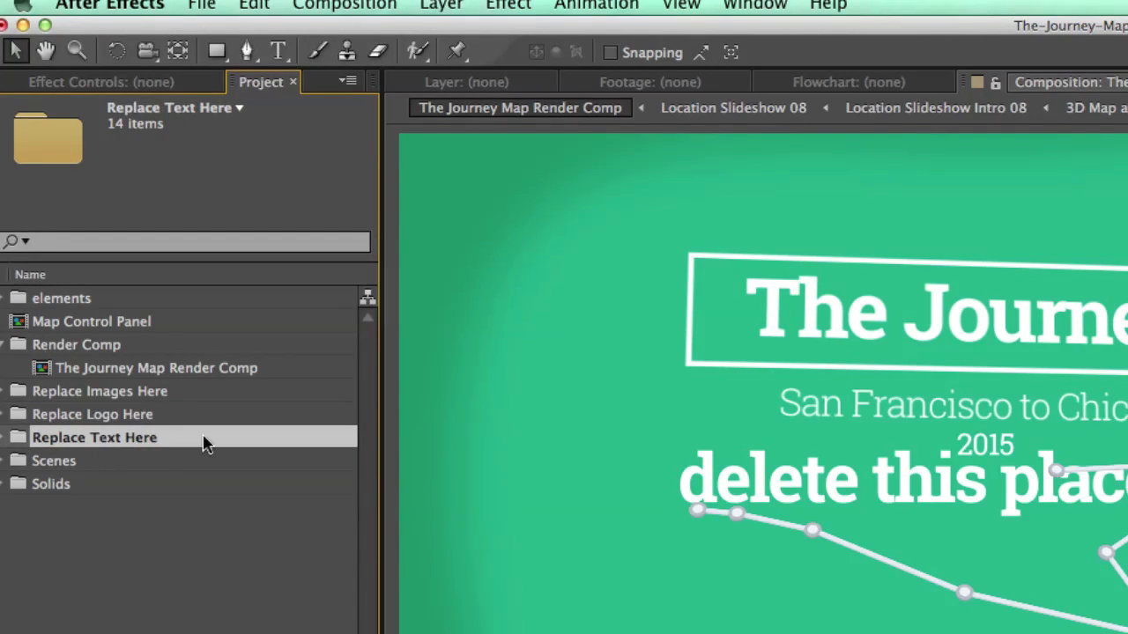
left_click(7, 438)
left_click(131, 555)
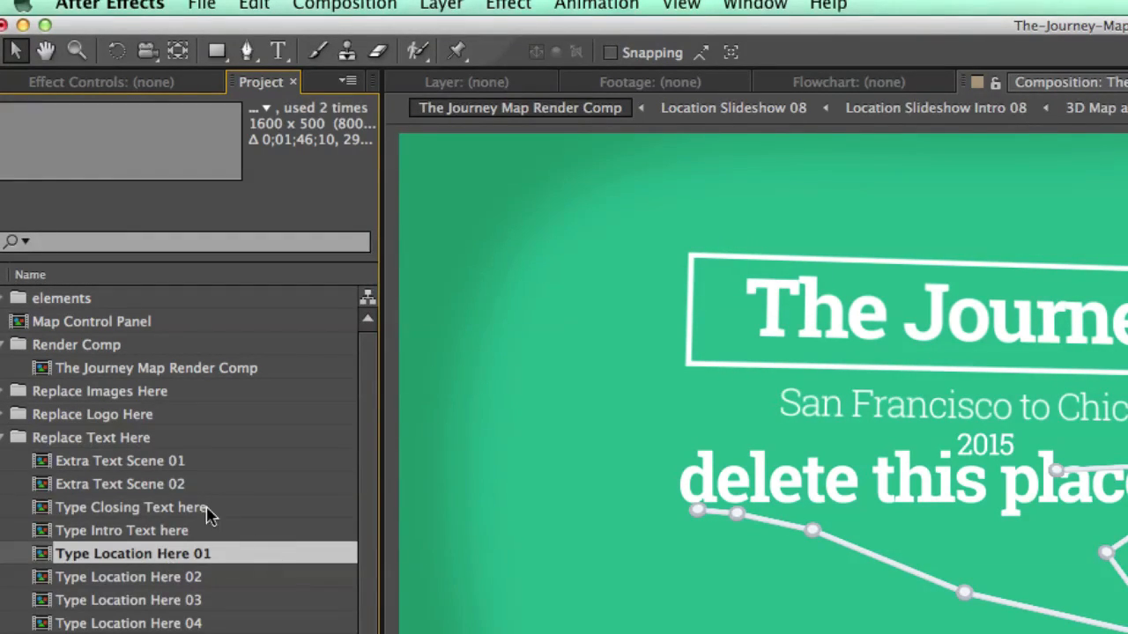
left_click(109, 461)
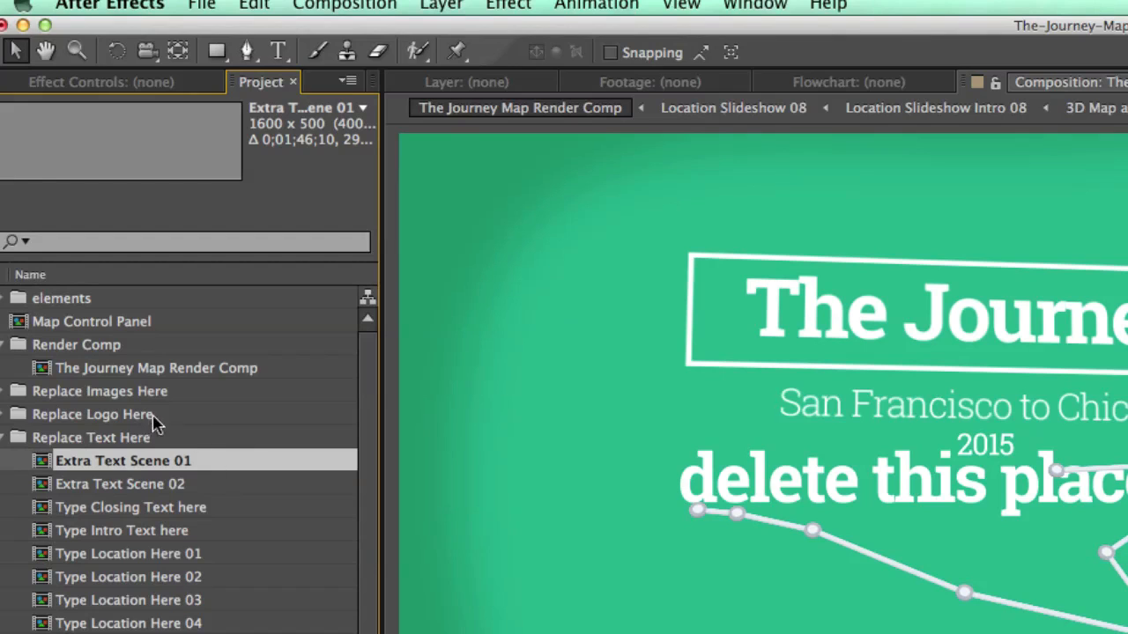
left_click(4, 439)
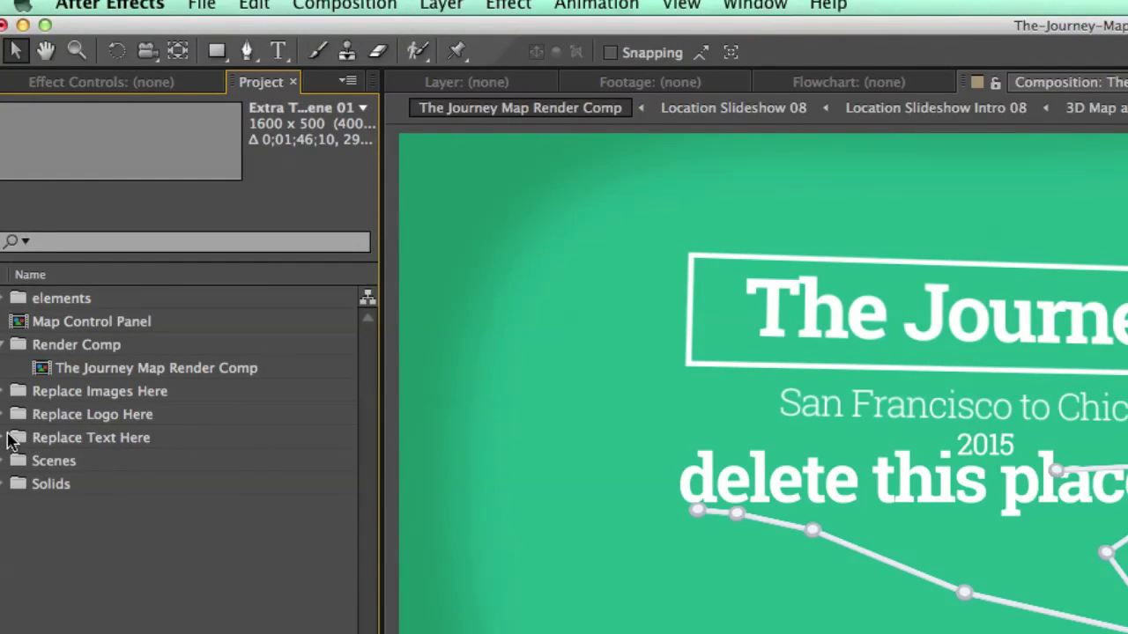
Examine the Scenes folder and its Location Slideshows subfolder
left_click(62, 462)
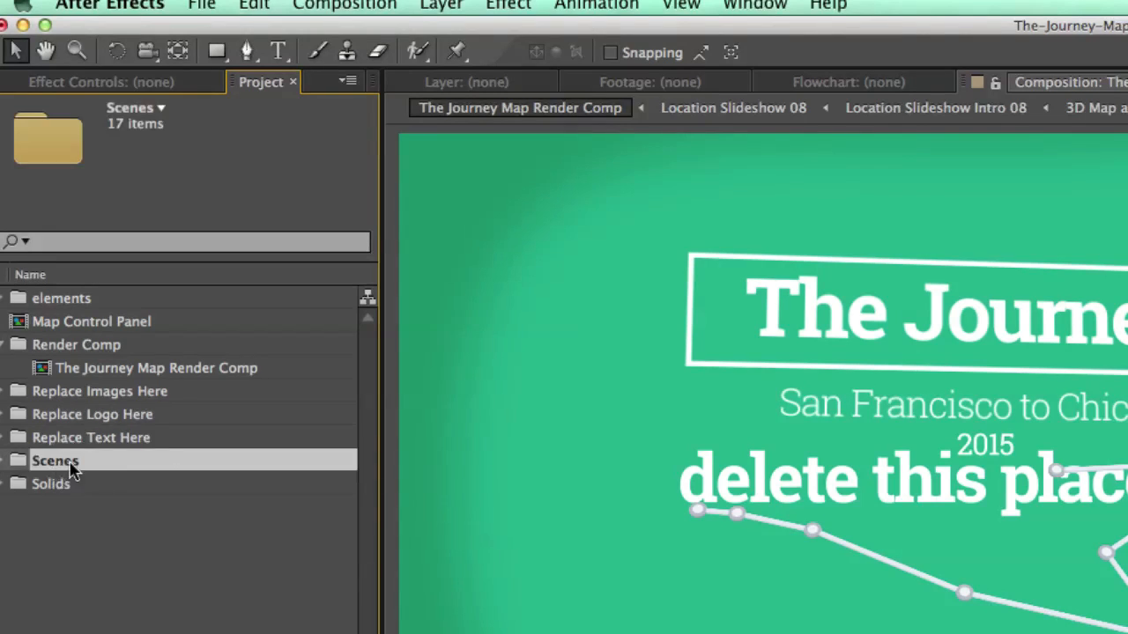
left_click(5, 461)
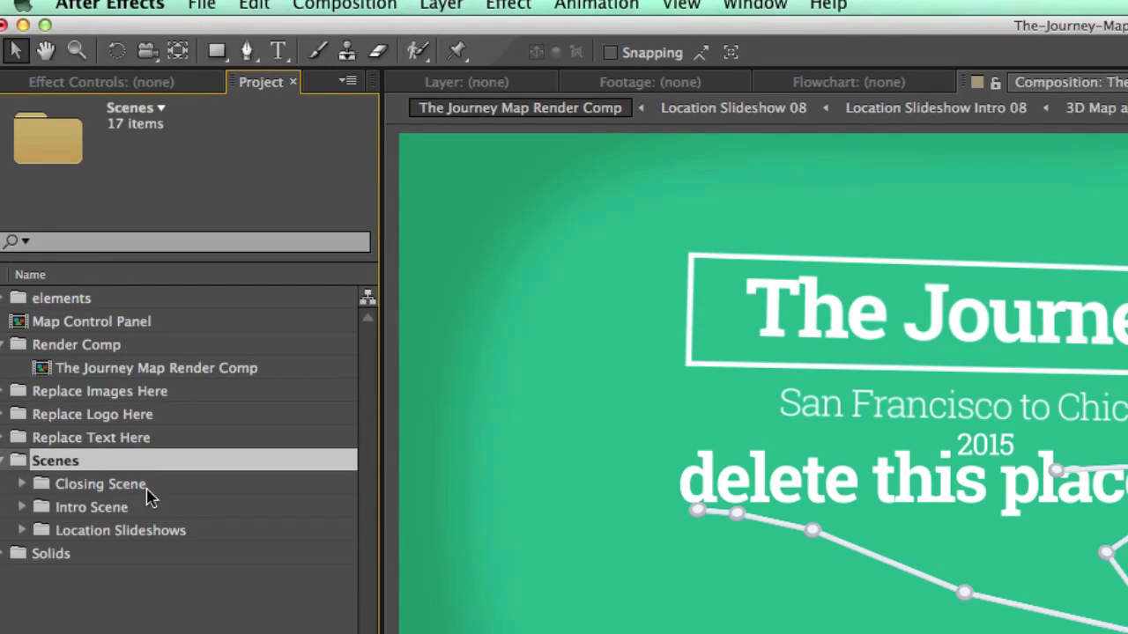
left_click(97, 533)
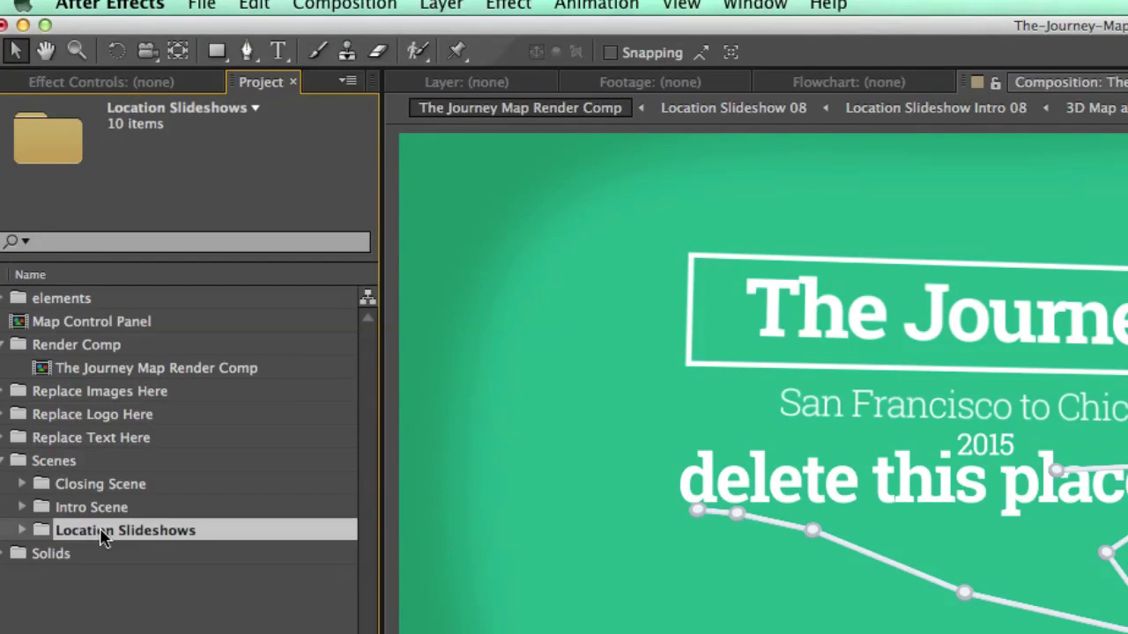
left_click(22, 531)
left_click(124, 463)
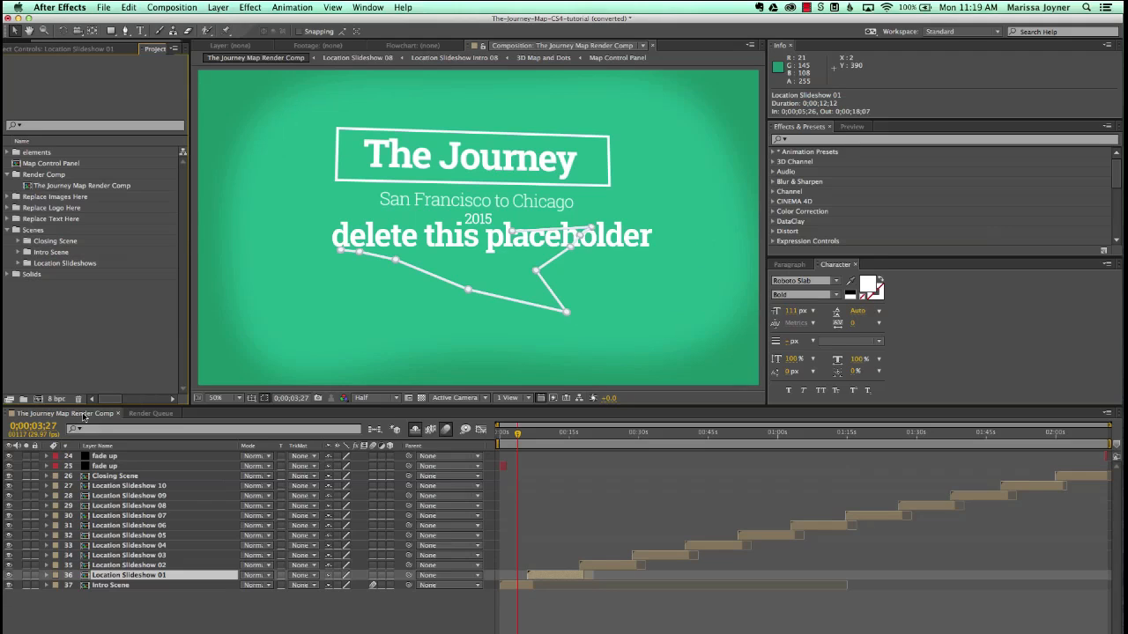
Review the scene layers of The Journey Map Render Comp, from Intro Scene and Location Slideshow 01 to Closing Scene and the lower fade up layer
left_click(84, 418)
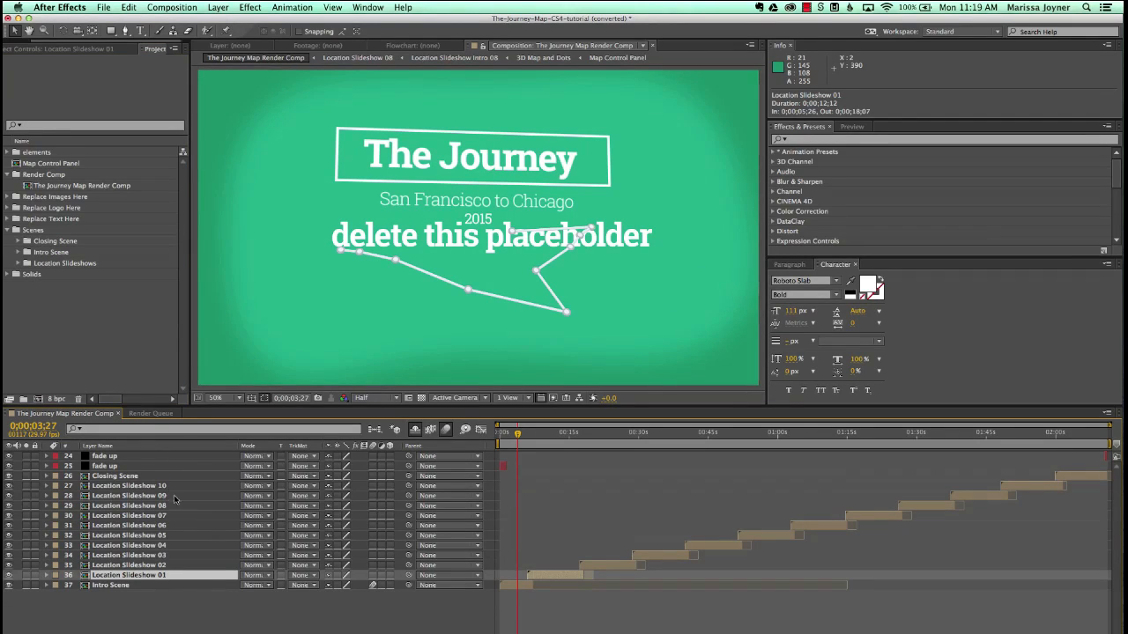
left_click(139, 586)
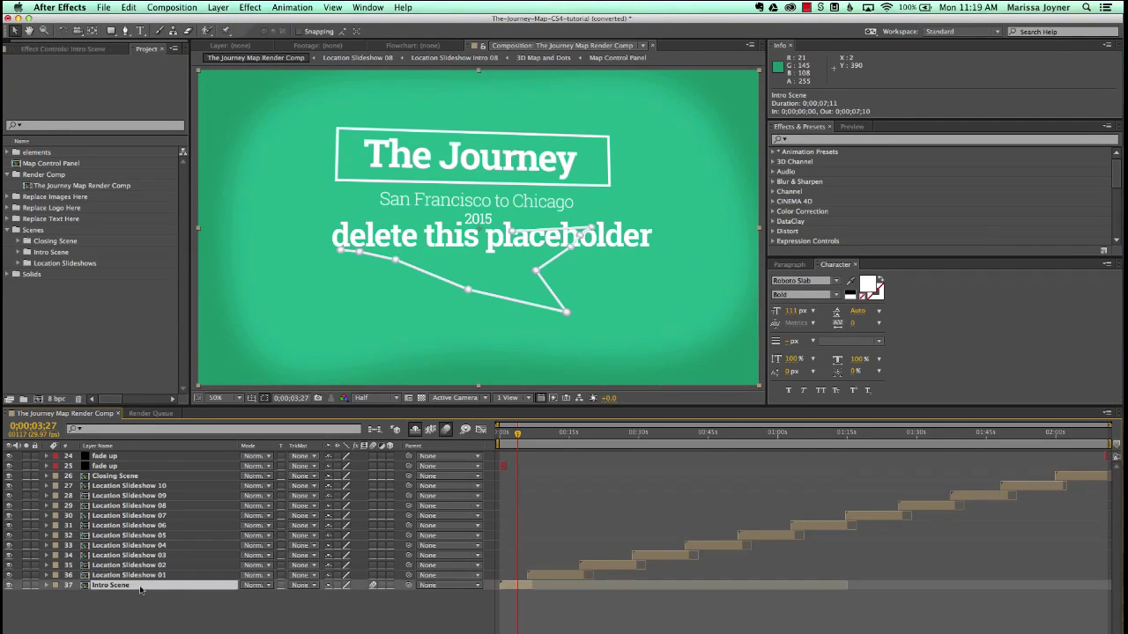
left_click(181, 574)
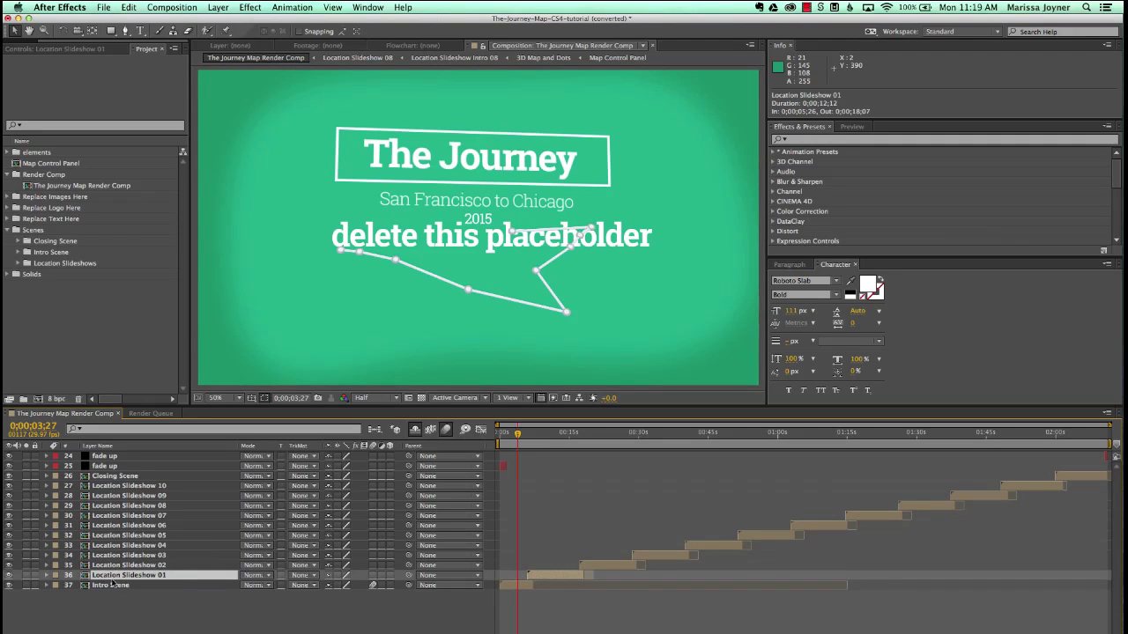
left_click(129, 477)
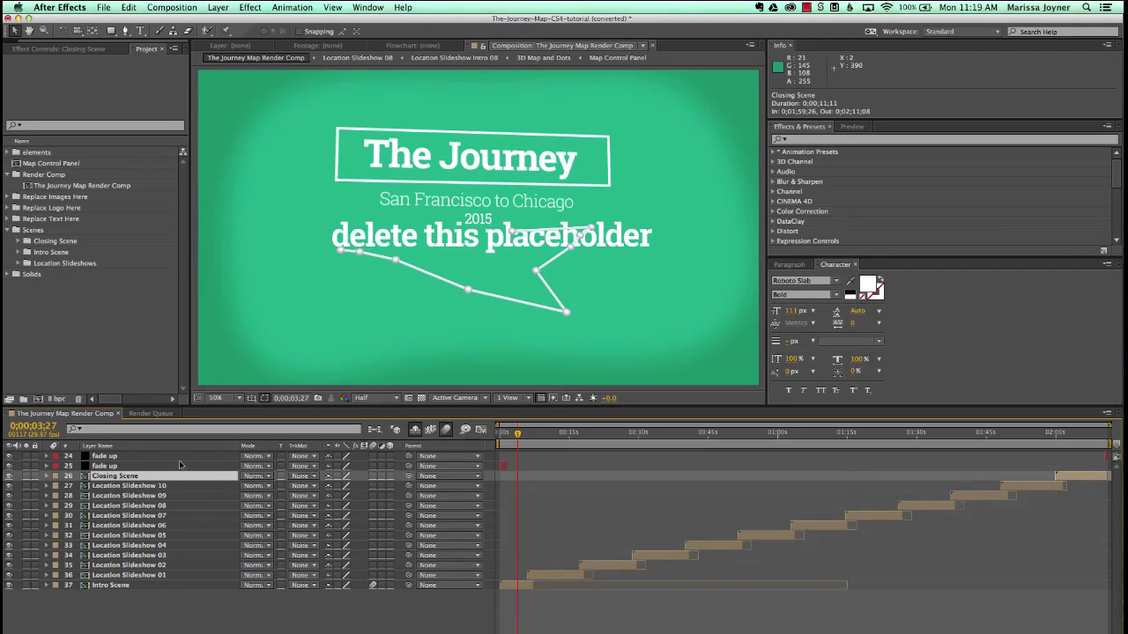
left_click(109, 466)
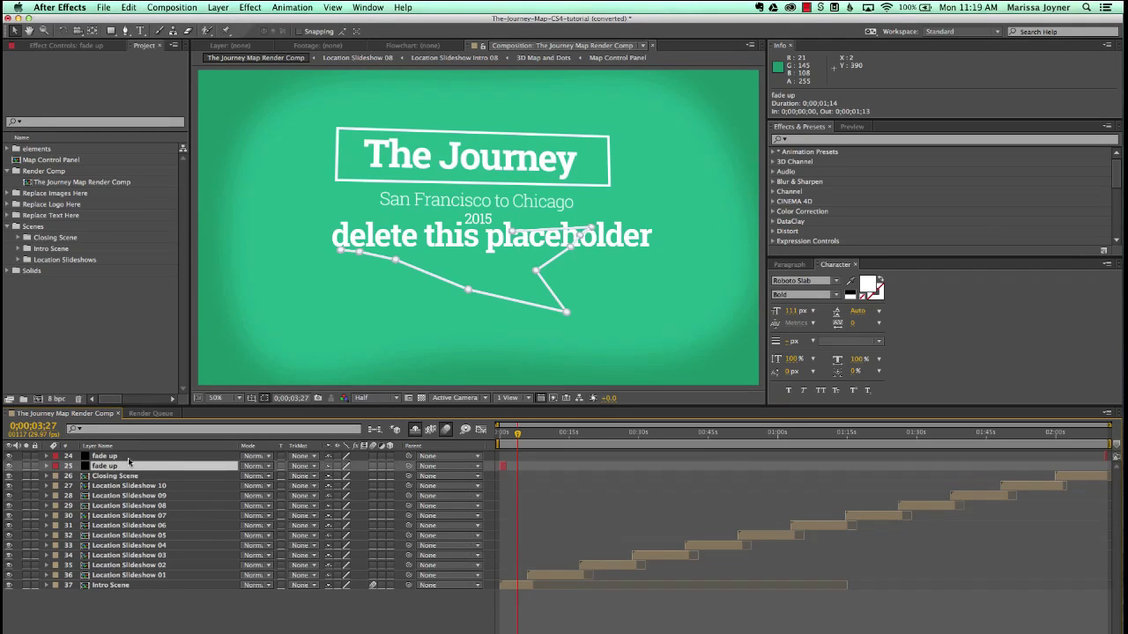
Preview the fade up layers at the start and end of the render comp, then return to about 0;00;03;05
left_click(503, 433)
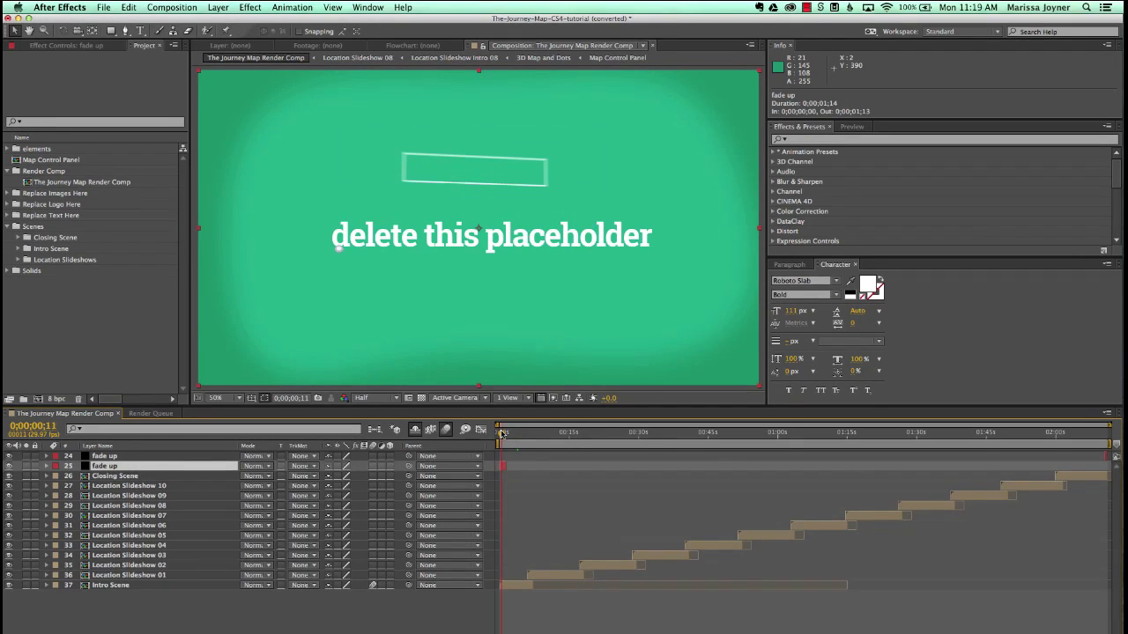
left_click(500, 432)
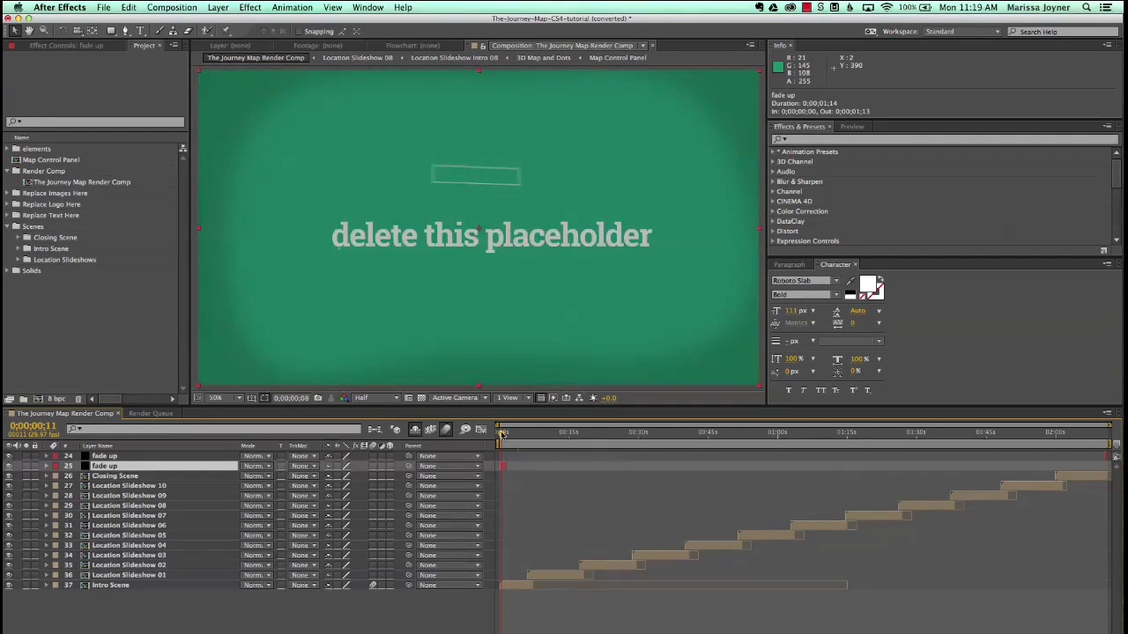
left_click(97, 456)
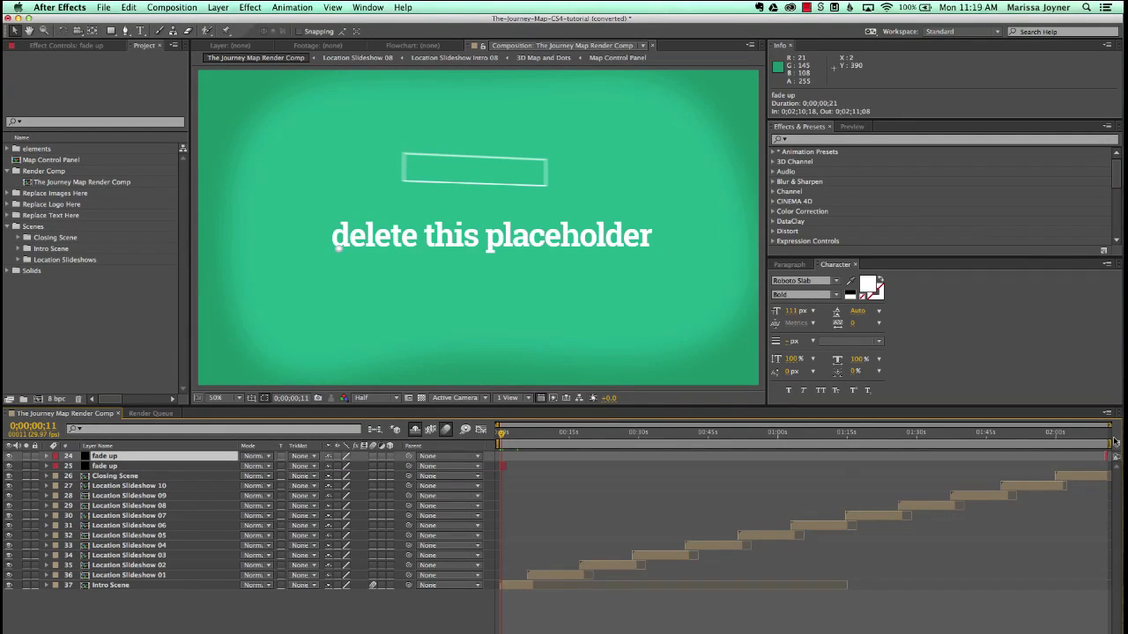
left_click(1105, 435)
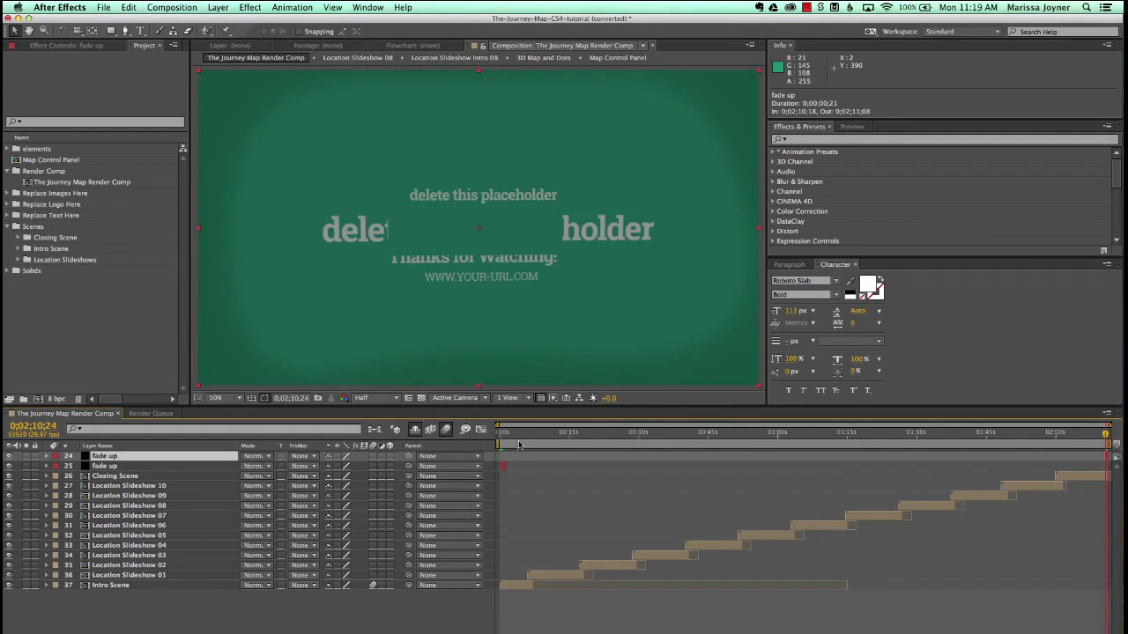
left_click(515, 439)
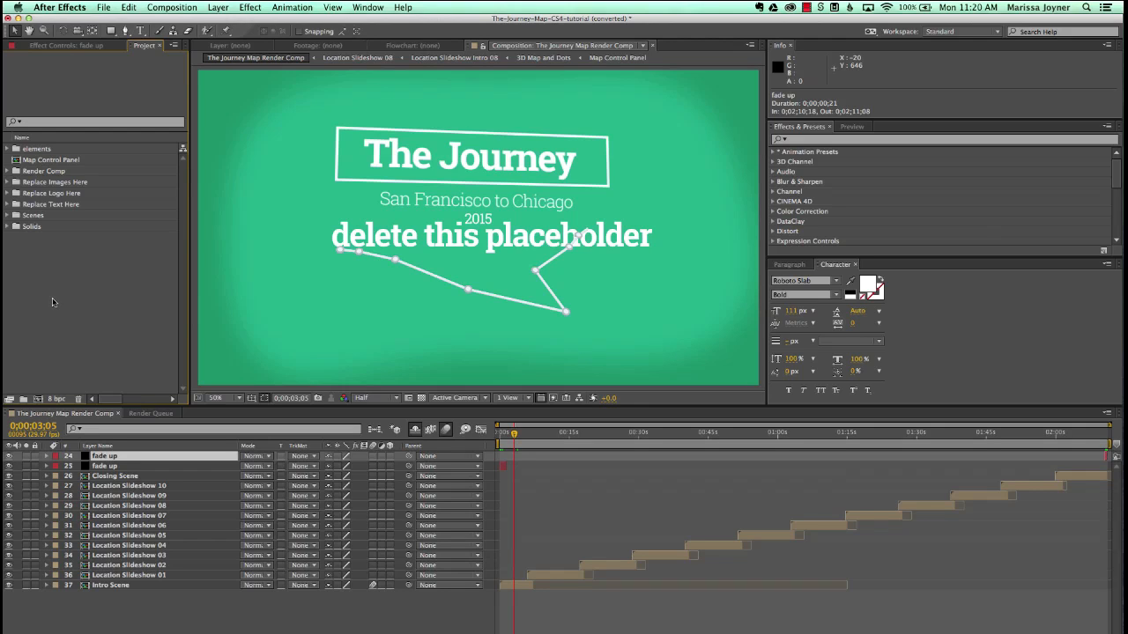
Open the Map Control Panel composition and zoom out to 25% so the whole frame fits in the viewer
left_click(55, 160)
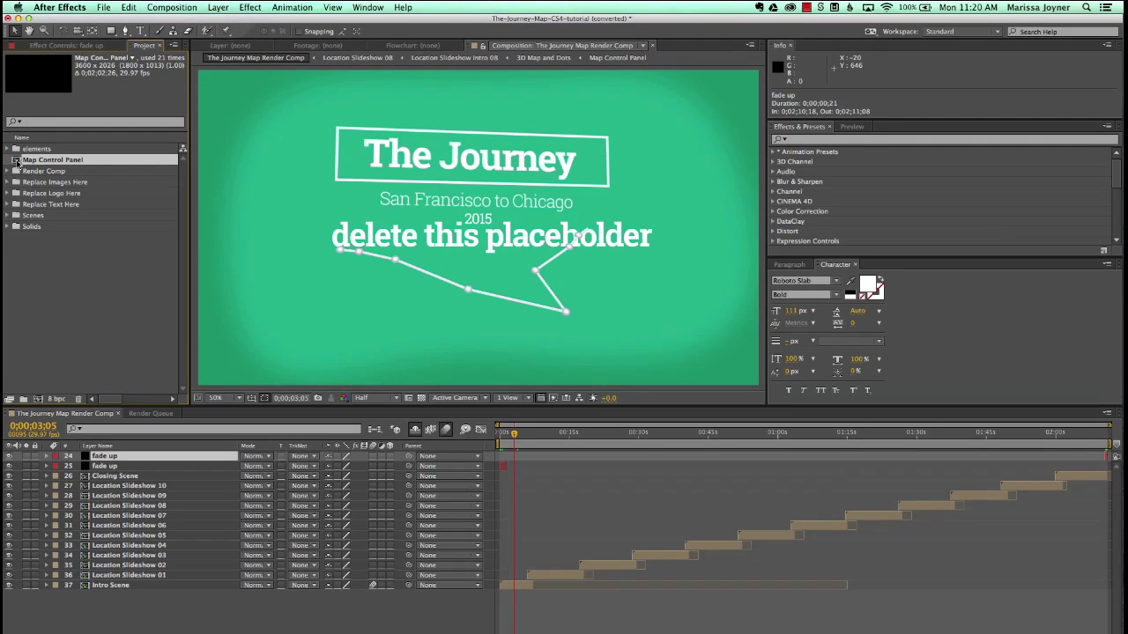
double_click(17, 160)
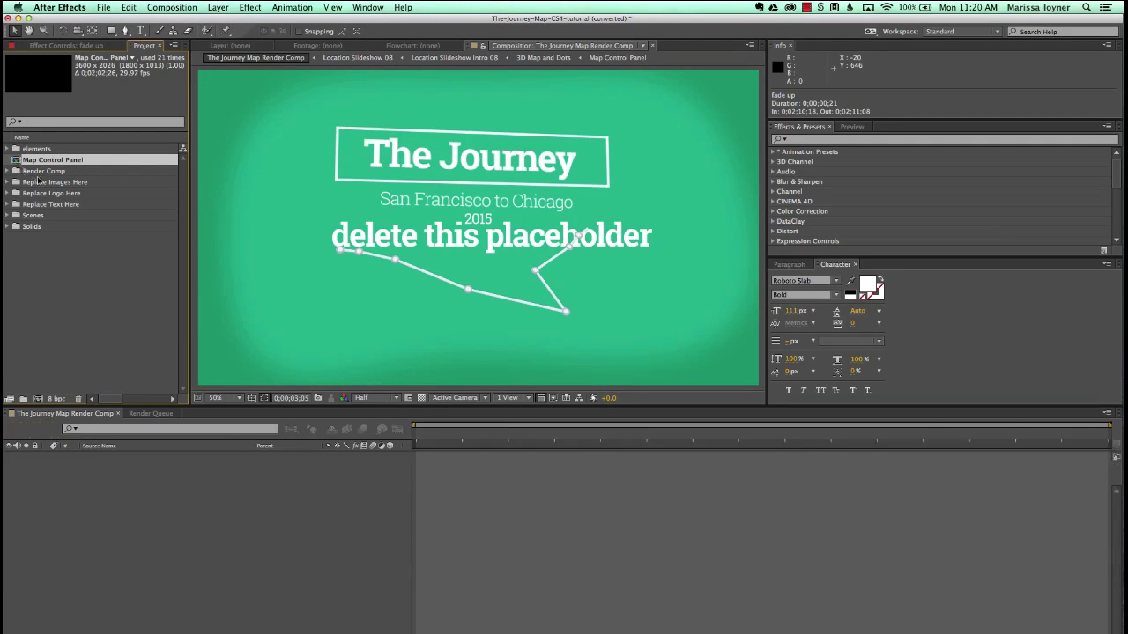
key("z")
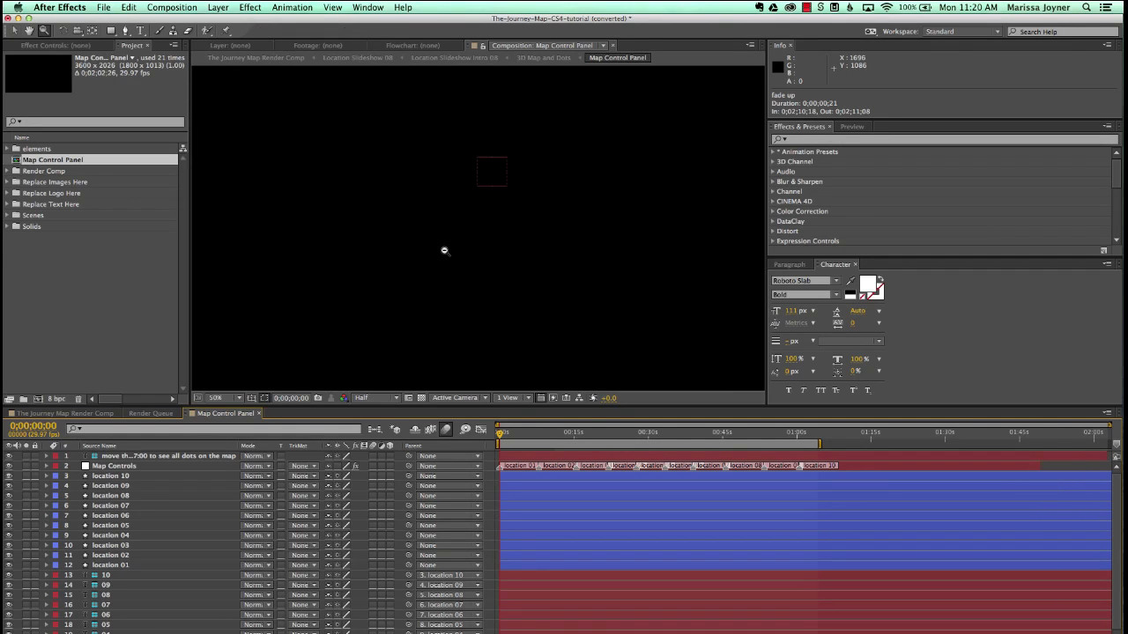
left_click(450, 251, "alt")
key("h")
left_click_drag(450, 244, 436, 243)
key("z")
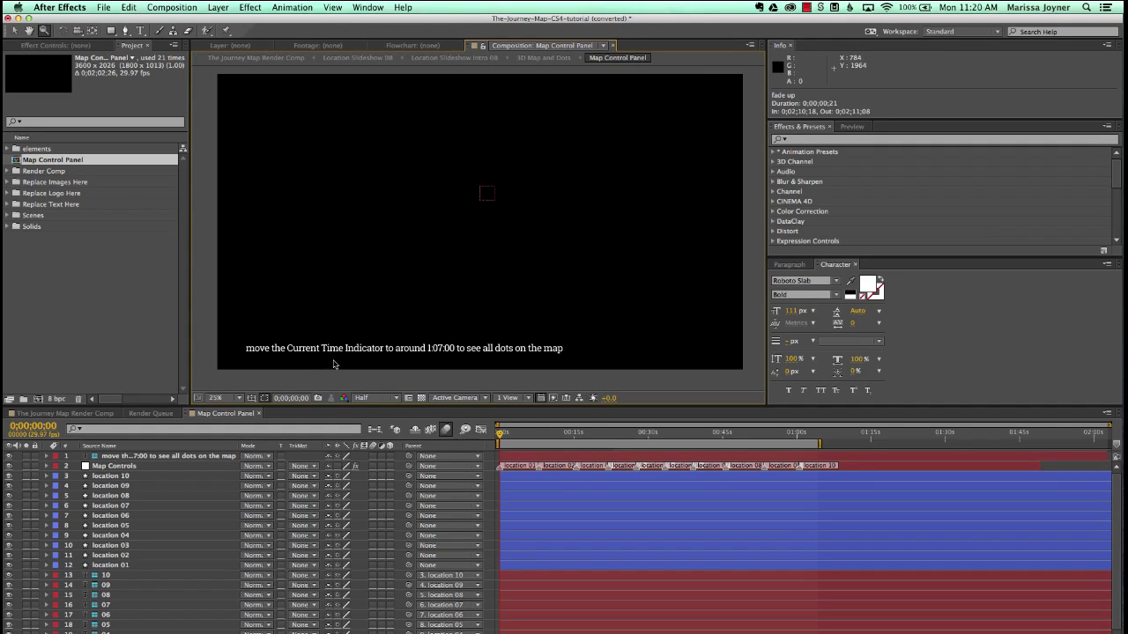
Move the current time in Map Control Panel to about 0;01;03;29 to display all the location dots
key("v")
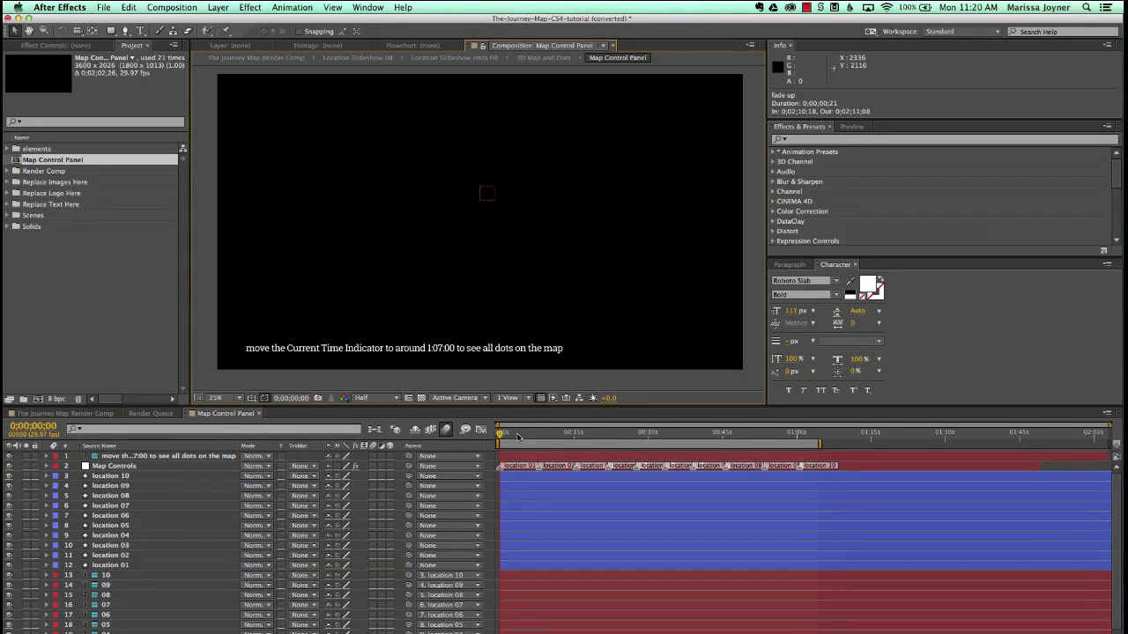
left_click(517, 434)
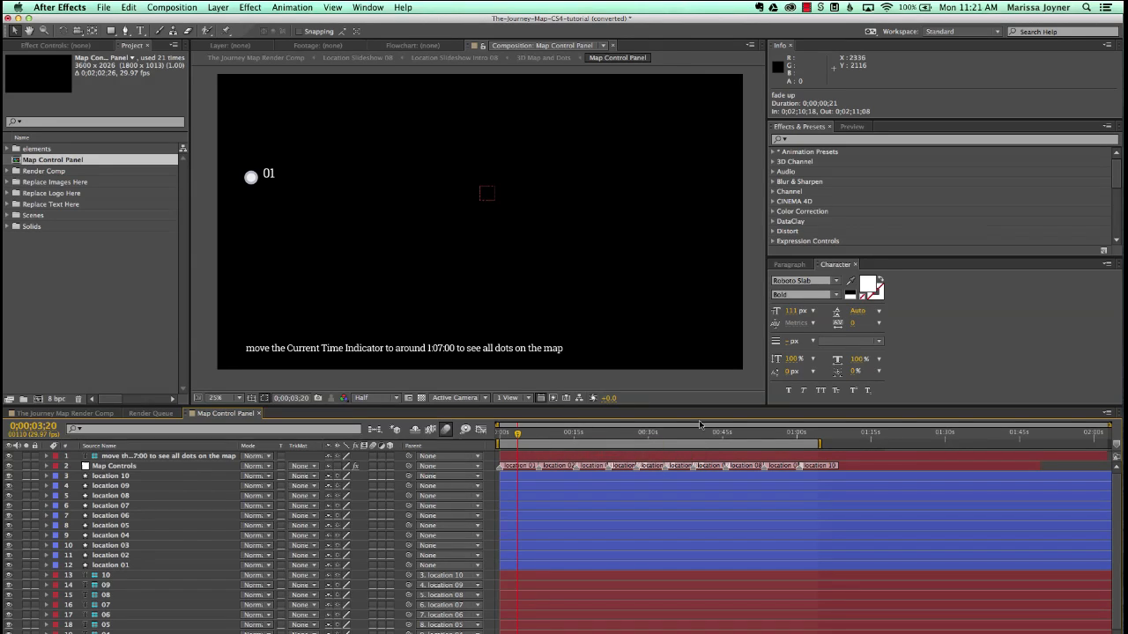
left_click(814, 433)
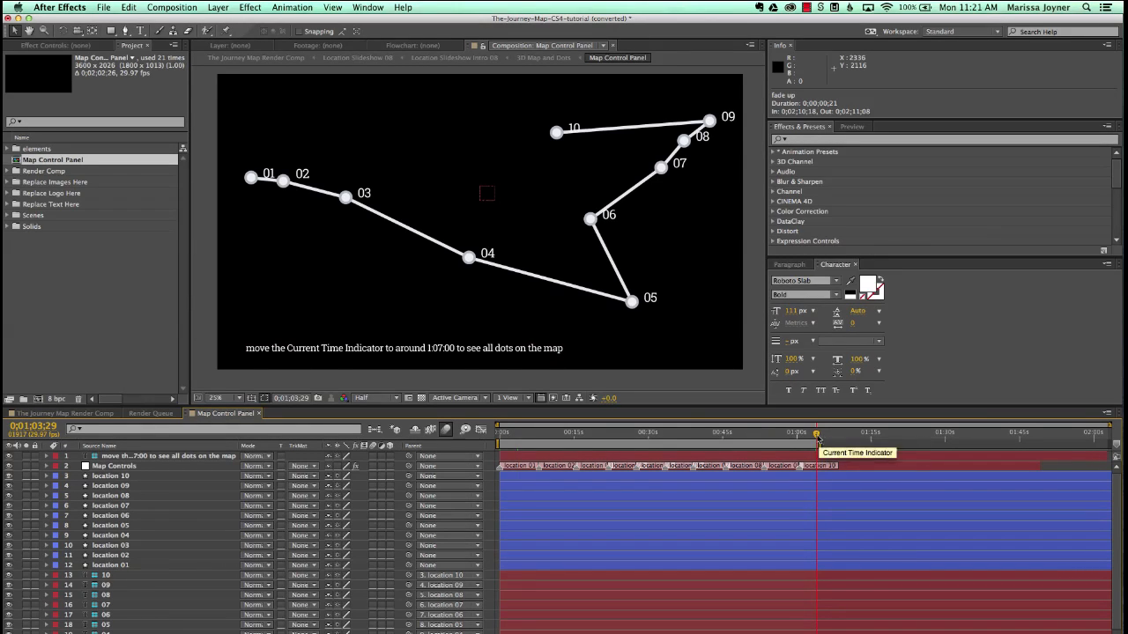
Move the current time to 0;01;04;10 and display the effect settings of the Map Controls layer
left_click_drag(813, 436, 818, 436)
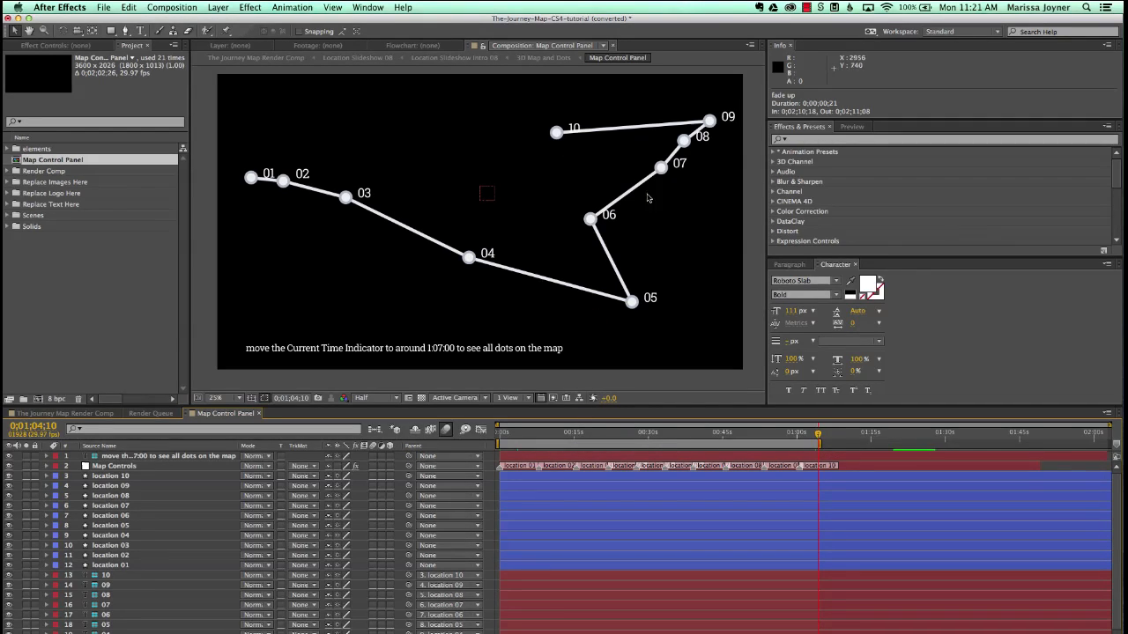
left_click(116, 468)
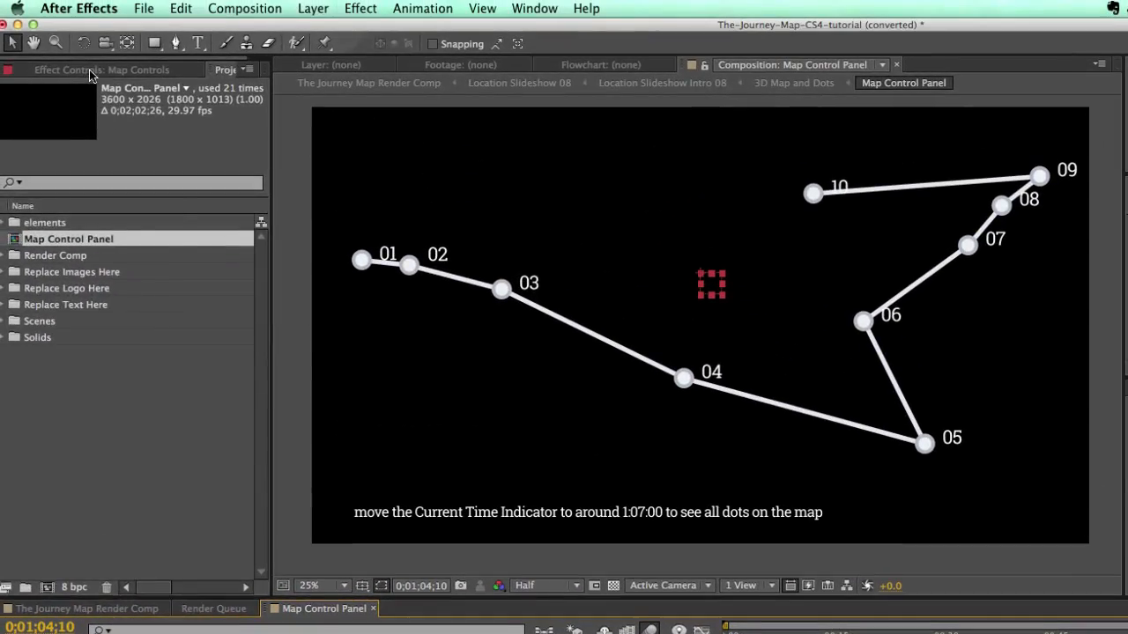
left_click(120, 74)
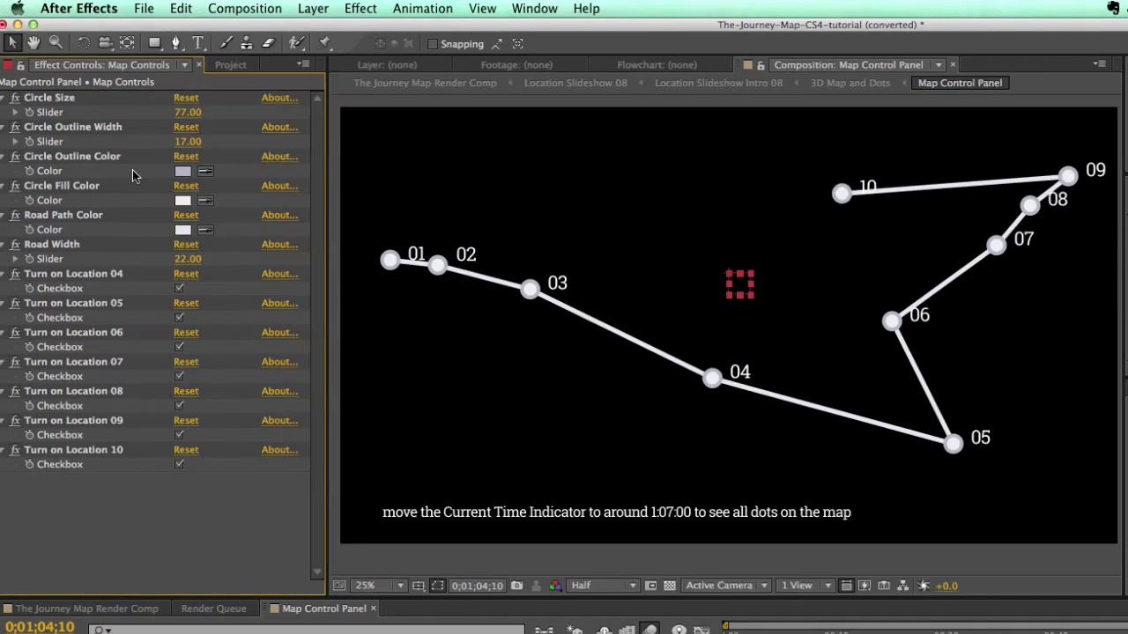
Turn off locations 04 through 10 together in the Map Controls effects
left_click(63, 276)
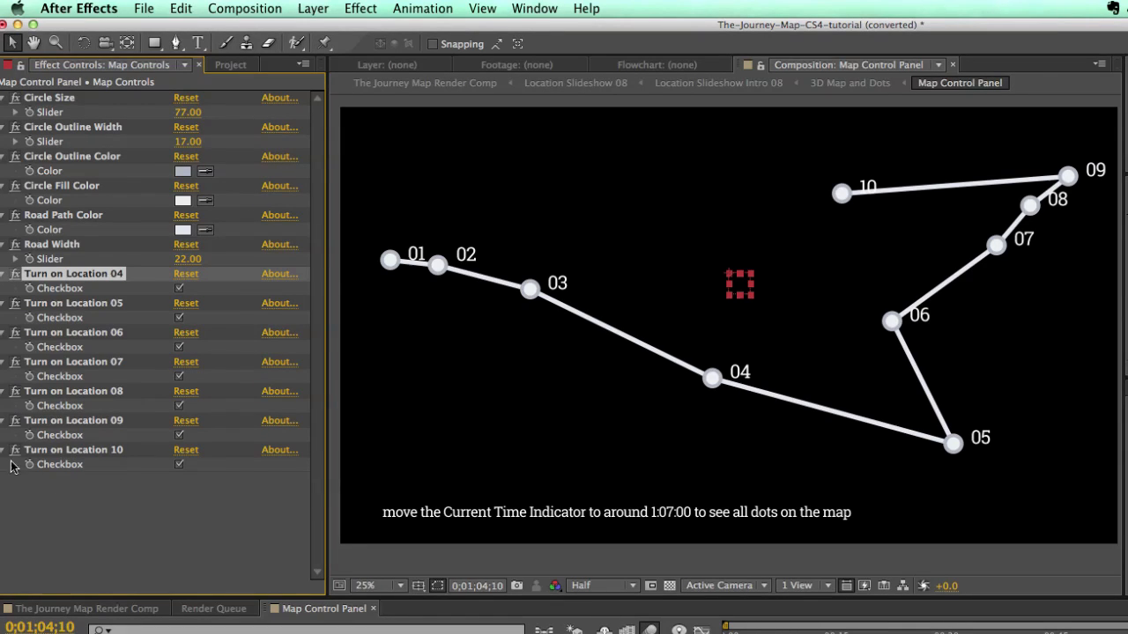
left_click(123, 453, "shift")
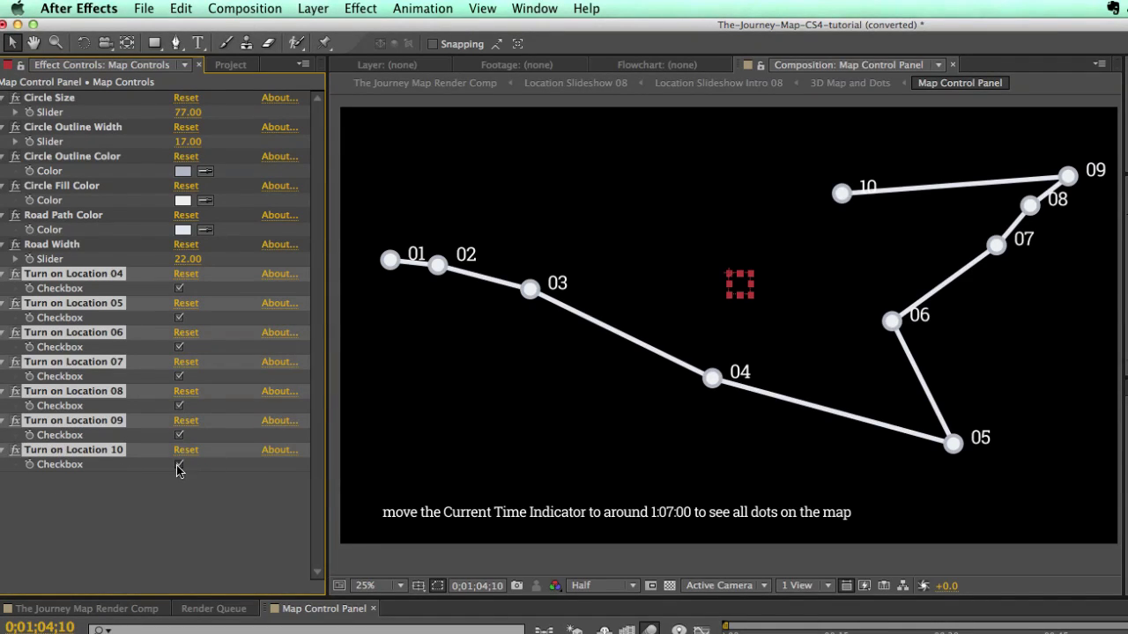
left_click(178, 464)
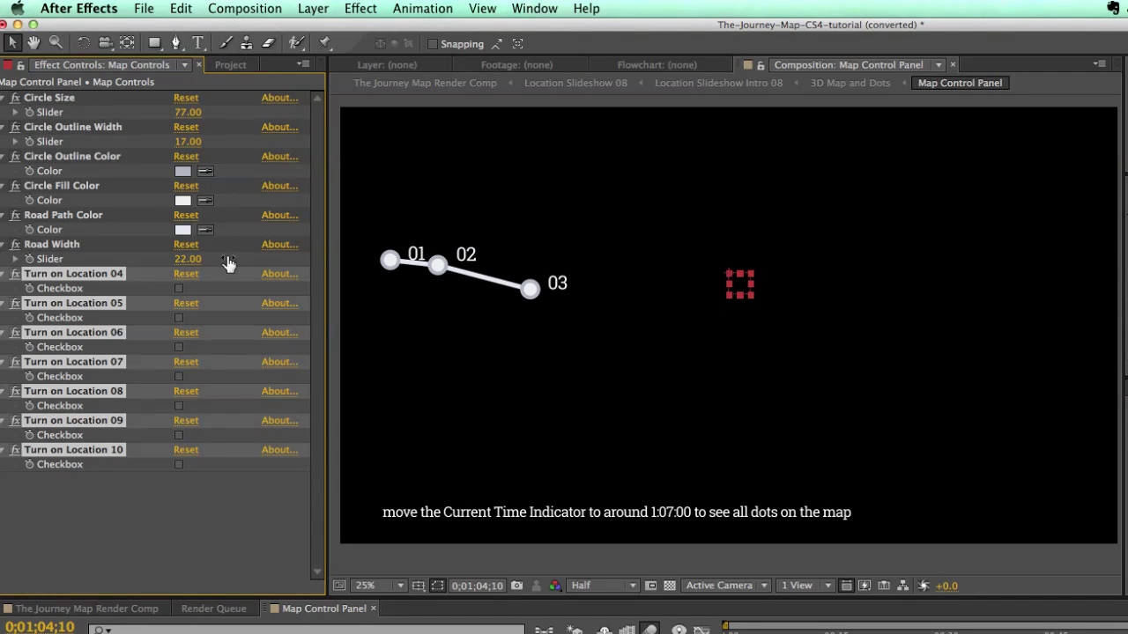
Move the location 03 dot to about 2828, 993 and the location 02 dot up between locations 01 and 03
left_click(530, 288)
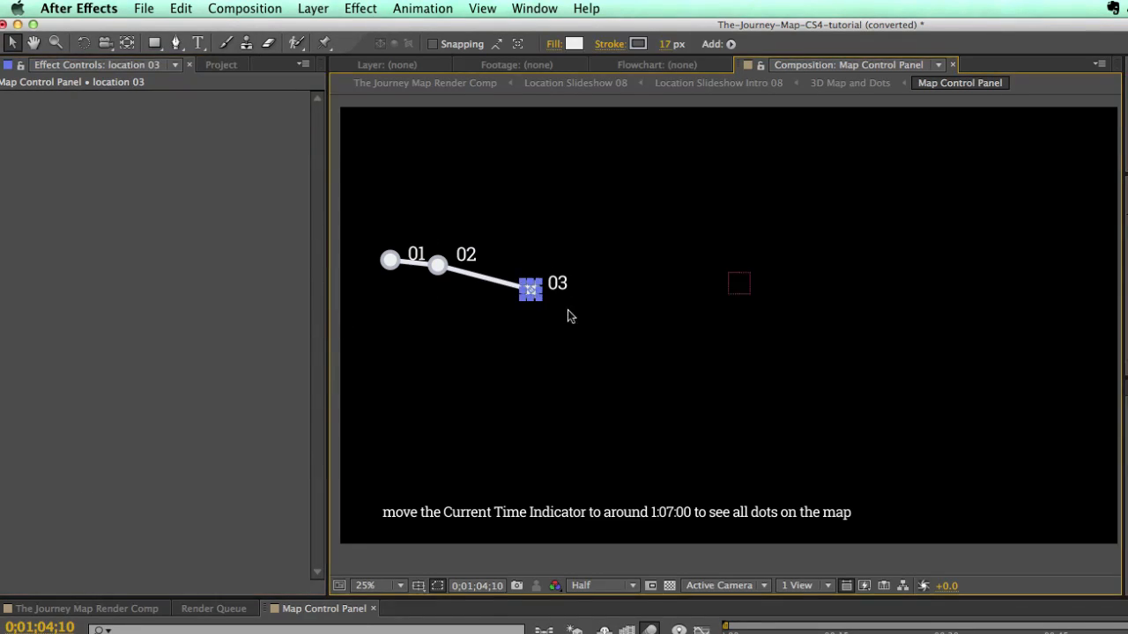
left_click_drag(531, 289, 951, 321)
left_click(436, 267)
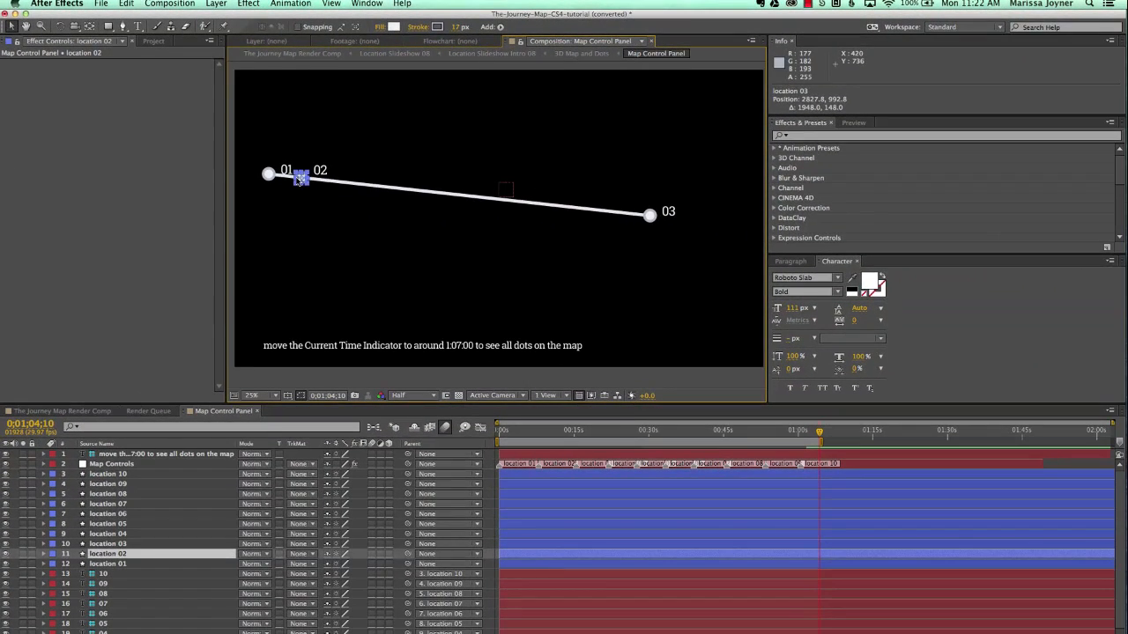
left_click_drag(300, 179, 388, 143)
Turn locations 04 through 10 back on together in the Map Controls effects
left_click(103, 465)
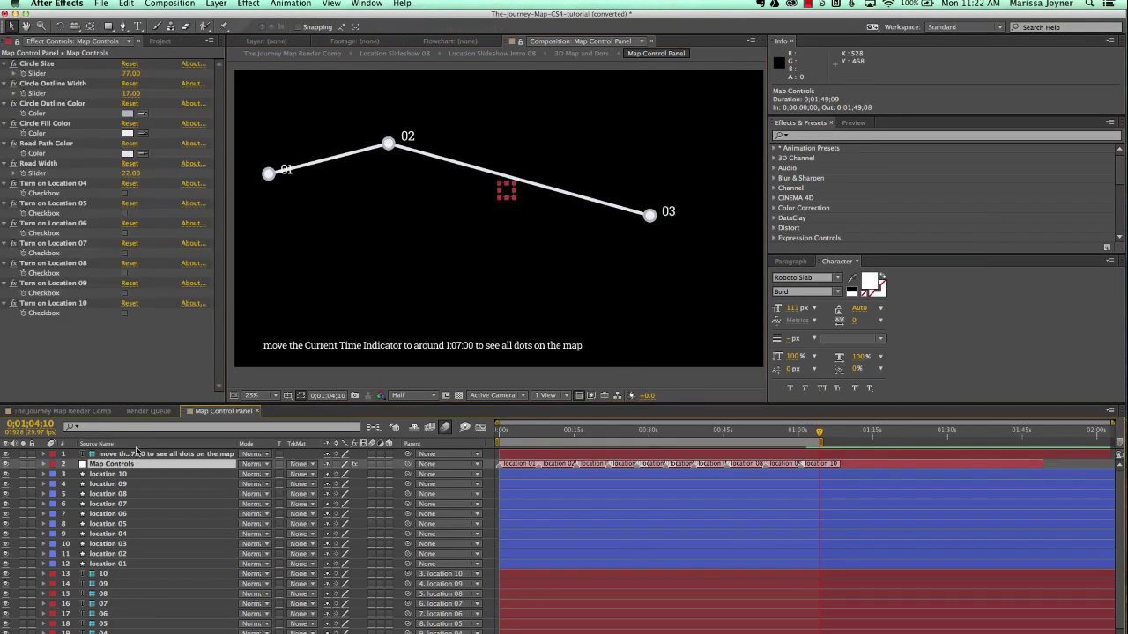
left_click(79, 187)
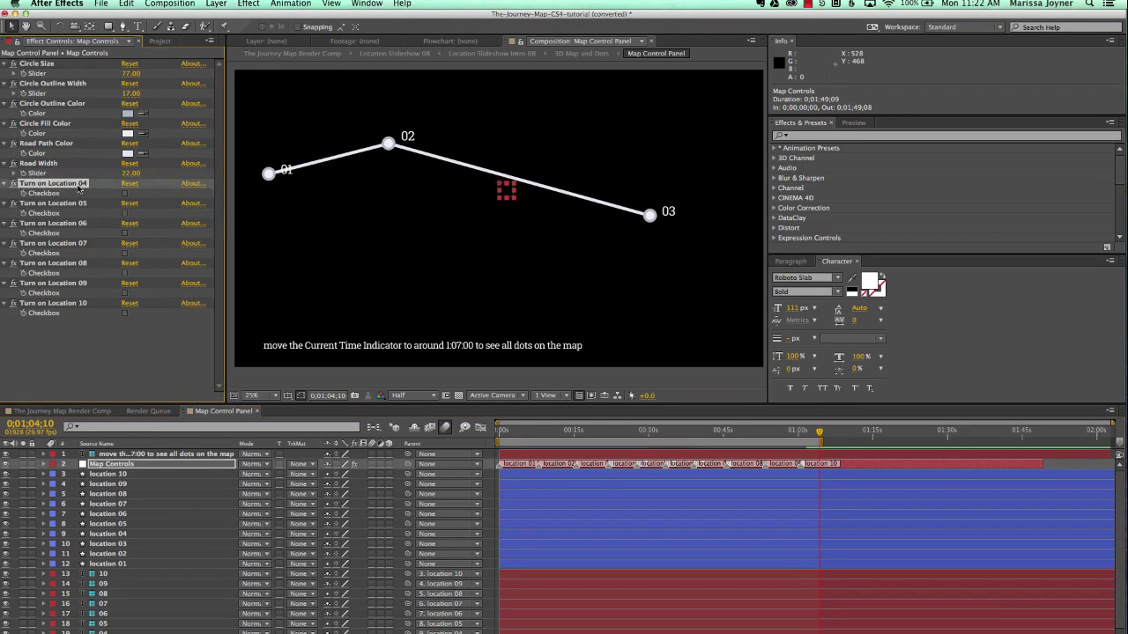
left_click(79, 304, "shift")
left_click(125, 194)
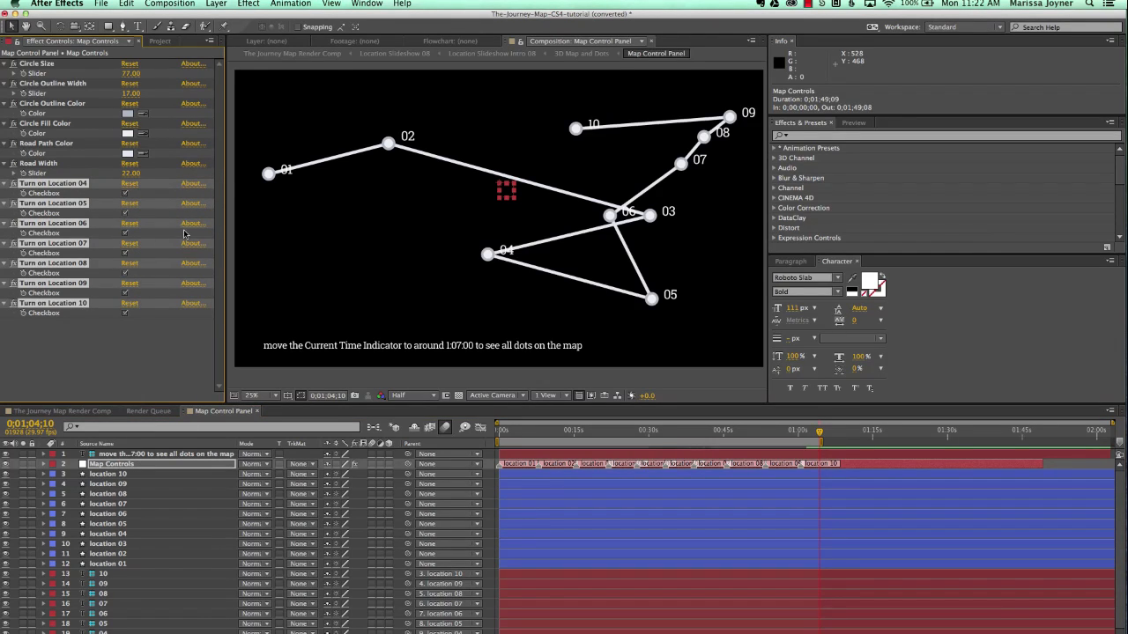
Move location 01 to about 2684, 165 and location 02 to about 3100, 293 in the map's upper right area
left_click(407, 138)
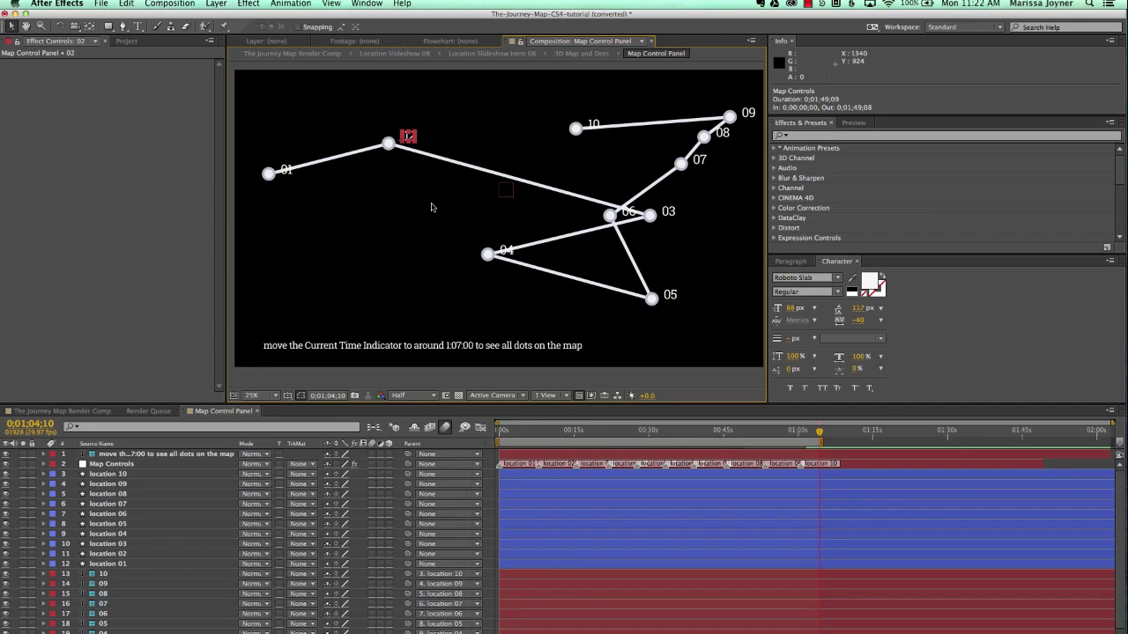
left_click_drag(408, 137, 343, 255)
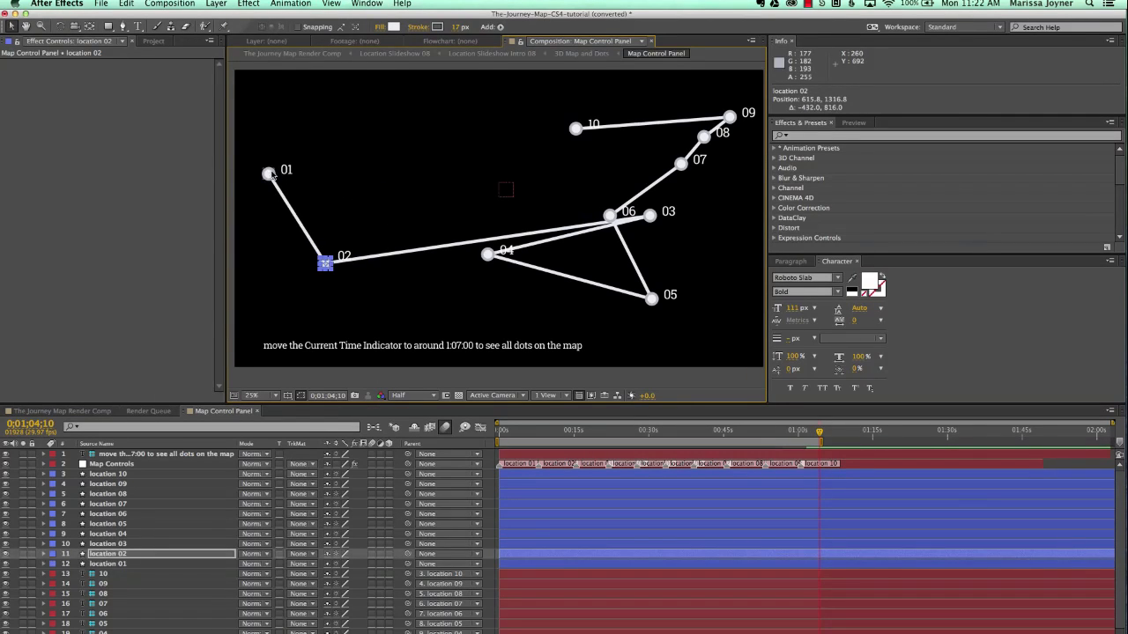
left_click_drag(288, 170, 594, 93)
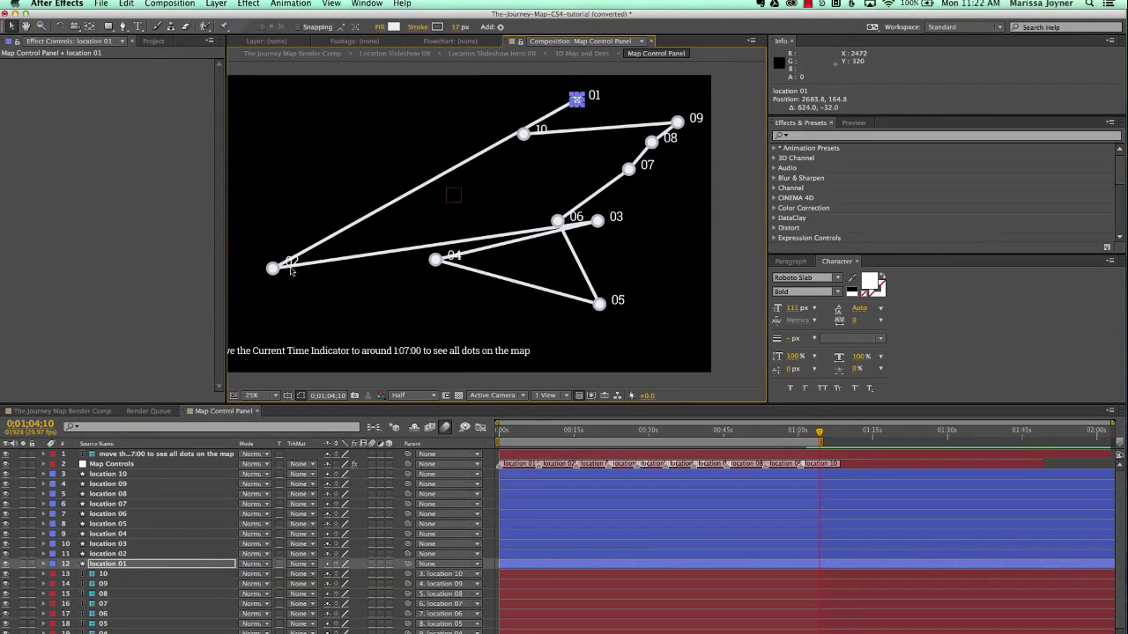
left_click(273, 268)
left_click_drag(273, 268, 637, 117)
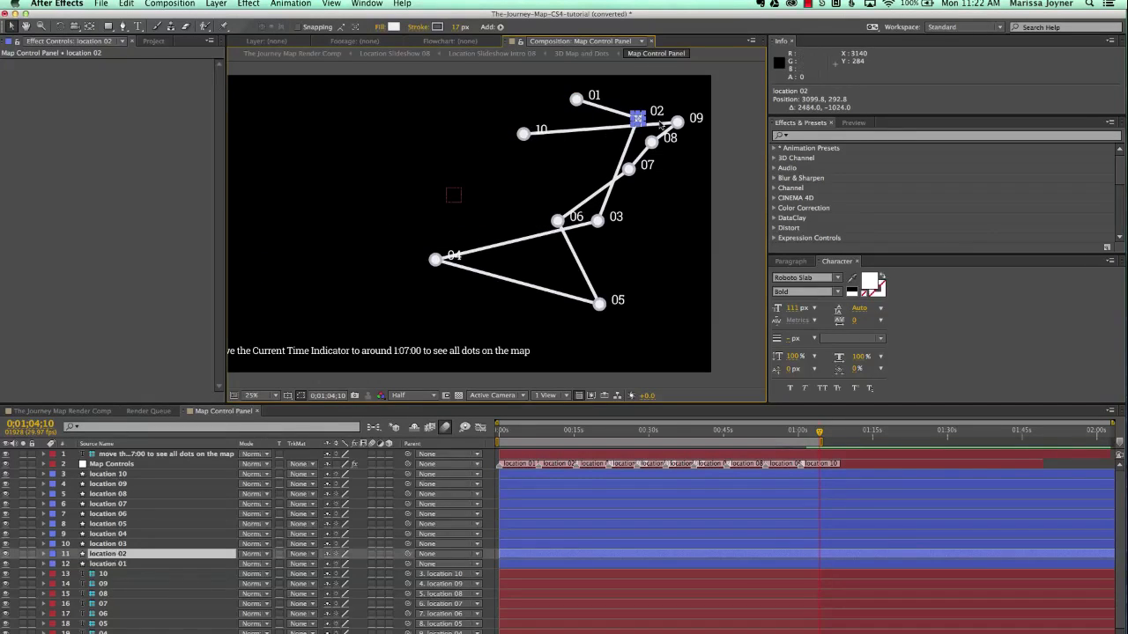
Move location 10 to the map's upper left area and location 09 to about 724, 793 below it
left_click(524, 133)
left_click_drag(477, 134, 293, 123)
left_click_drag(683, 123, 290, 190)
Place location 08 at about 716, 1181 and location 07 at about 812, 1373, continuing the path below location 09
left_click(651, 141)
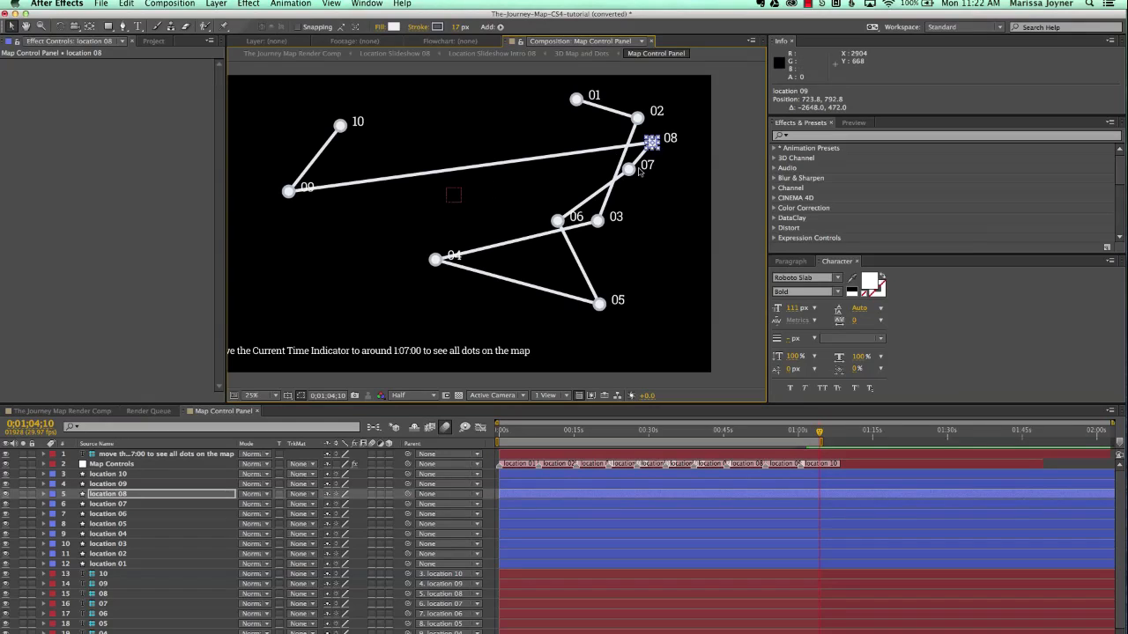
left_click_drag(652, 143, 484, 196)
key("super+z")
left_click(683, 164)
left_click(650, 144)
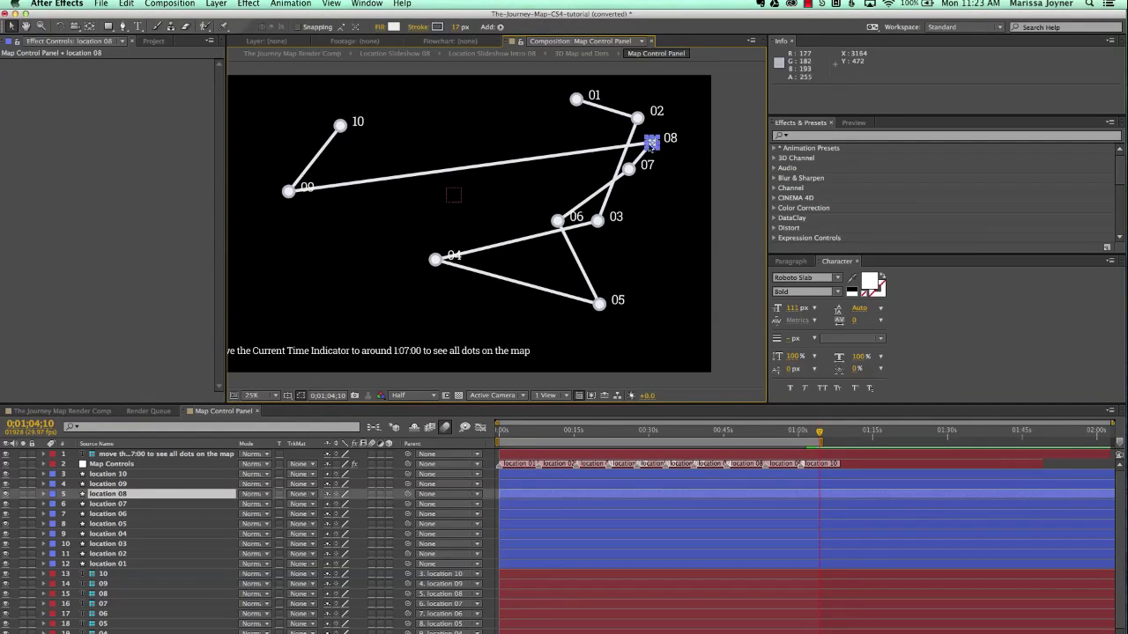
left_click_drag(650, 143, 287, 250)
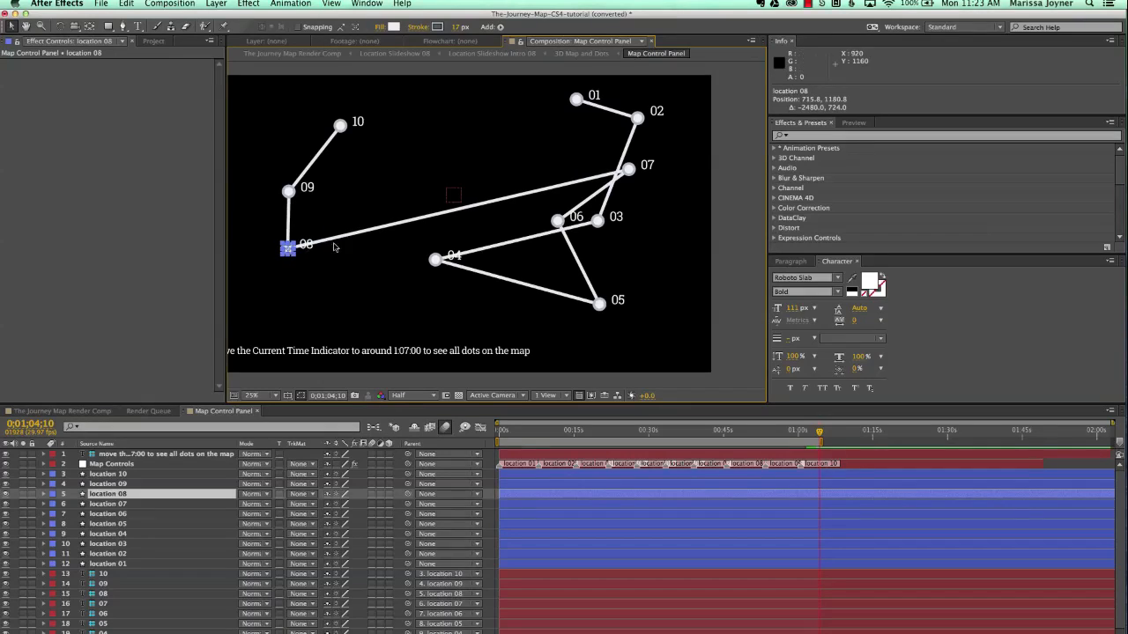
left_click(627, 169)
left_click_drag(629, 170, 301, 276)
Spread locations 03 to 06 along the map's right side and lower edge, and move location 10 to about 432, 353
left_click(558, 220)
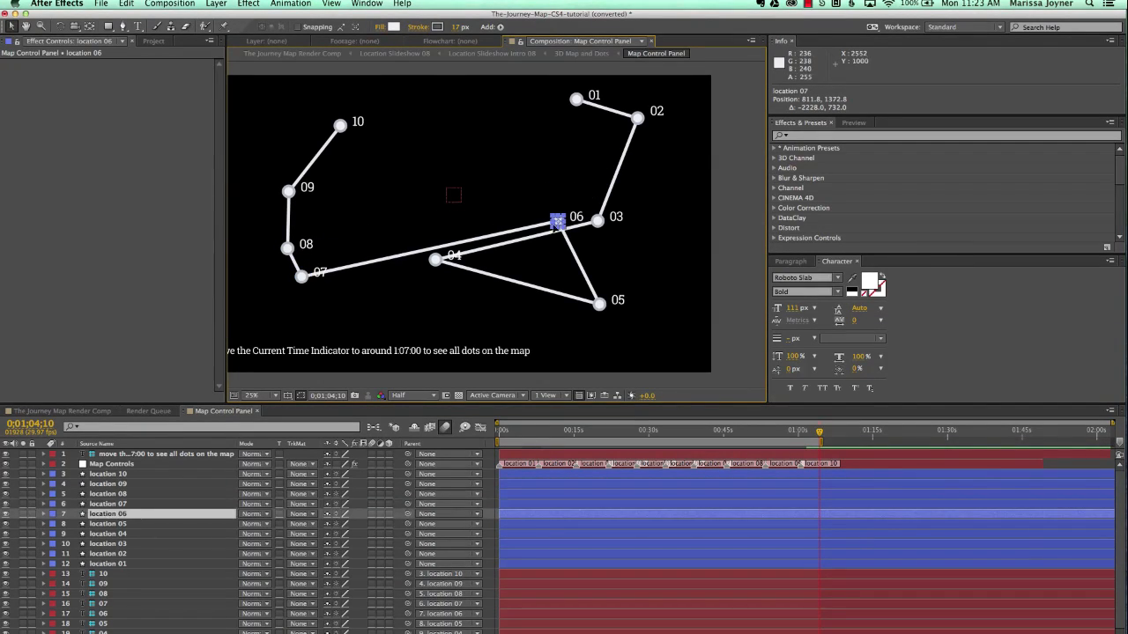
left_click_drag(557, 220, 370, 304)
left_click_drag(436, 261, 582, 152)
left_click(598, 221)
left_click_drag(646, 239, 642, 205)
left_click_drag(599, 303, 519, 241)
left_click_drag(369, 302, 459, 304)
left_click_drag(345, 131, 251, 130)
left_click_drag(379, 166, 429, 164)
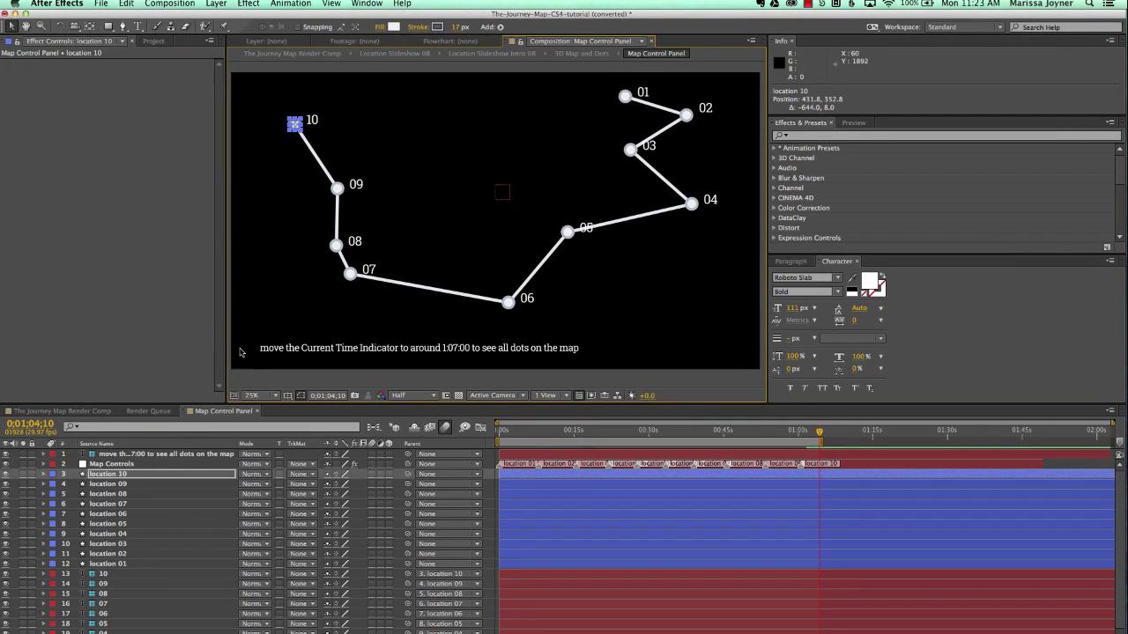
Display the project items and look at the file import commands without importing anything
left_click(154, 40)
left_click(101, 3)
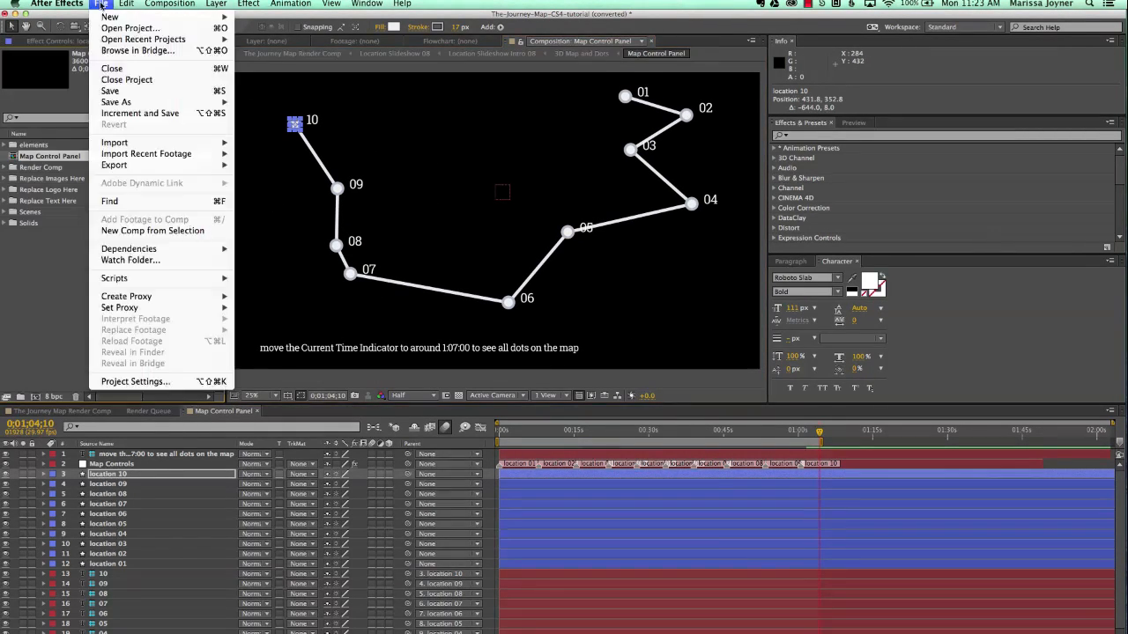
mouse_move(139, 143)
left_click(41, 259)
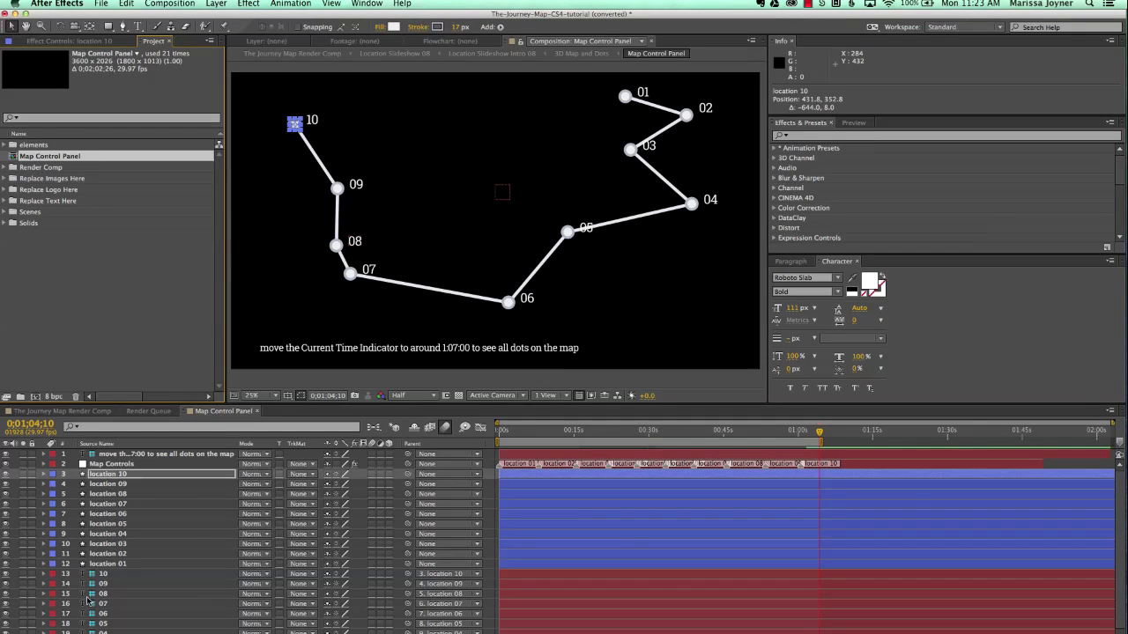
Review the location, number and path line layers, and check location 01's Guide Layer option without changing it
left_click_drag(1120, 490, 1124, 574)
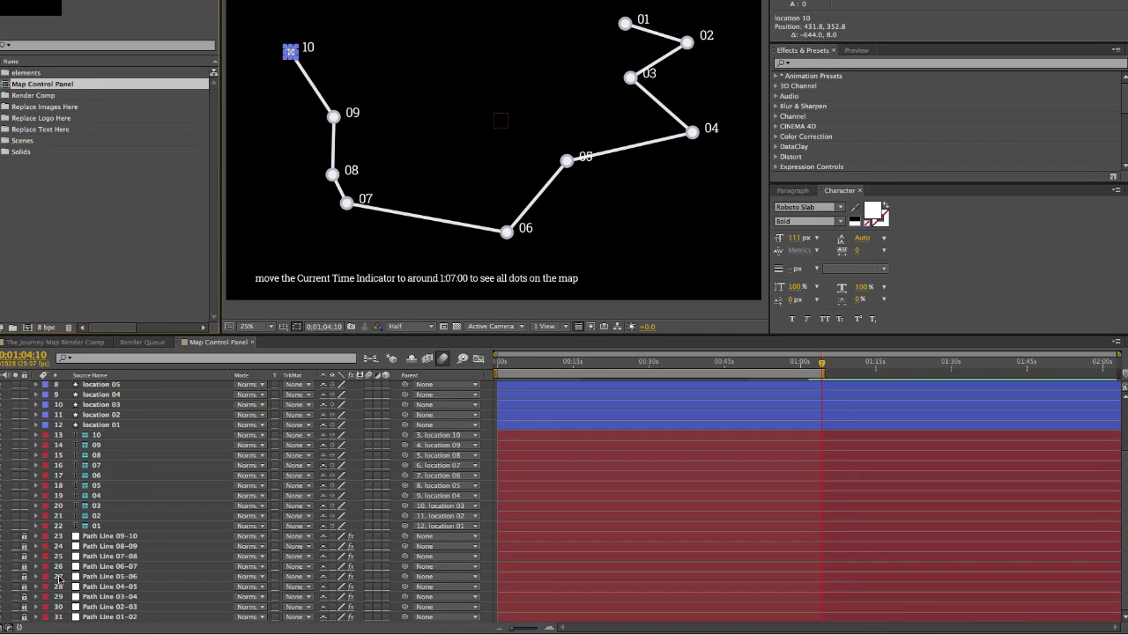
right_click(99, 425)
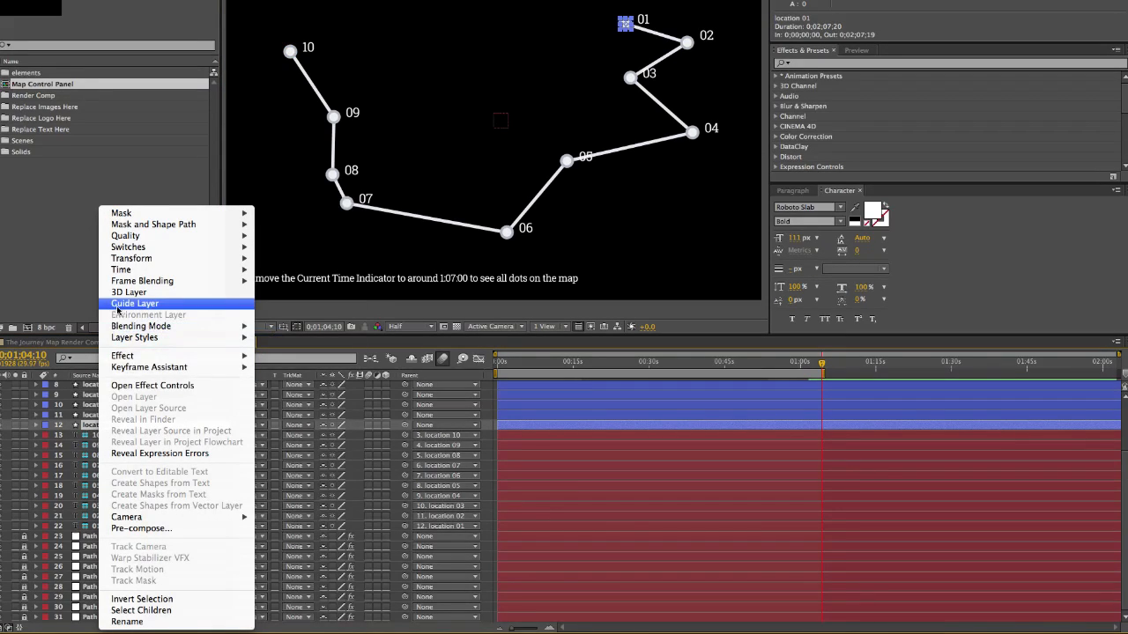
left_click(84, 439)
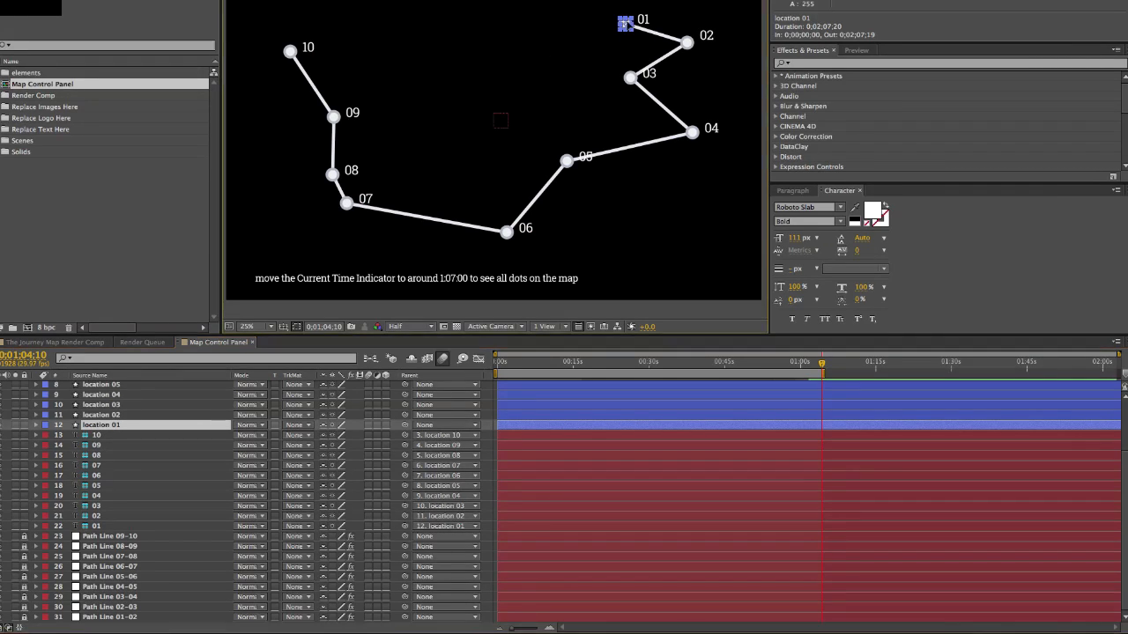
Fine-tune the path by shifting locations 01, 02, 03 and 05 and moving location 06 to about 2004, 1573
left_click_drag(636, 27, 687, 55)
left_click(687, 42)
left_click_drag(630, 78, 666, 115)
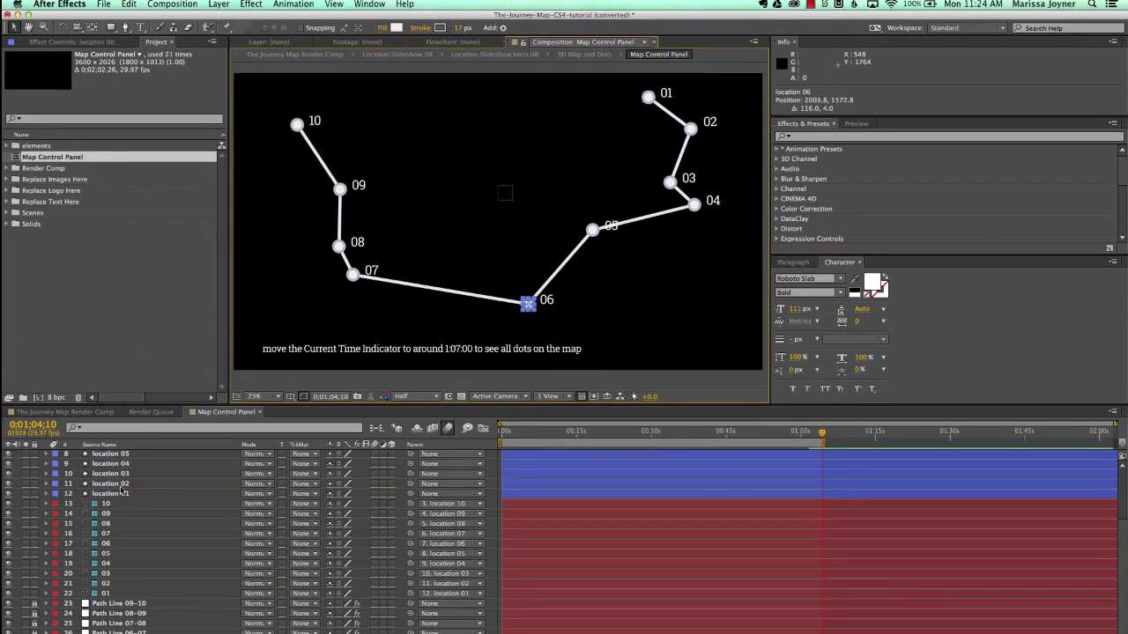
Set the Circle Size to 101 and the Circle Outline Width to 16 in the Map Controls effects
scroll(103, 530, "up", 5)
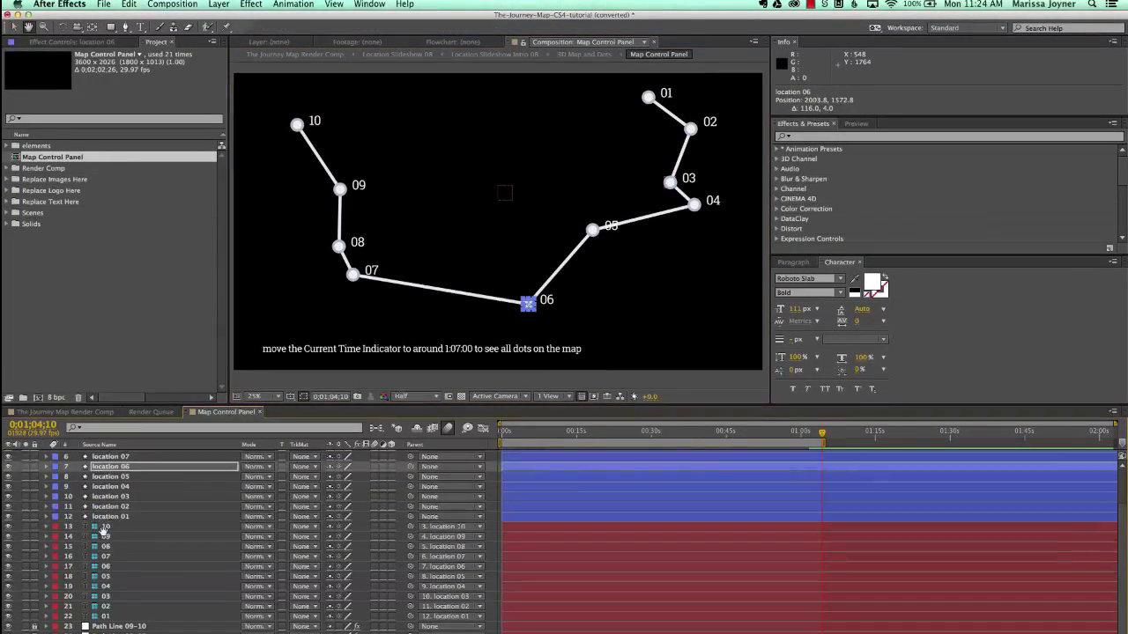
left_click(114, 465)
left_click(108, 43)
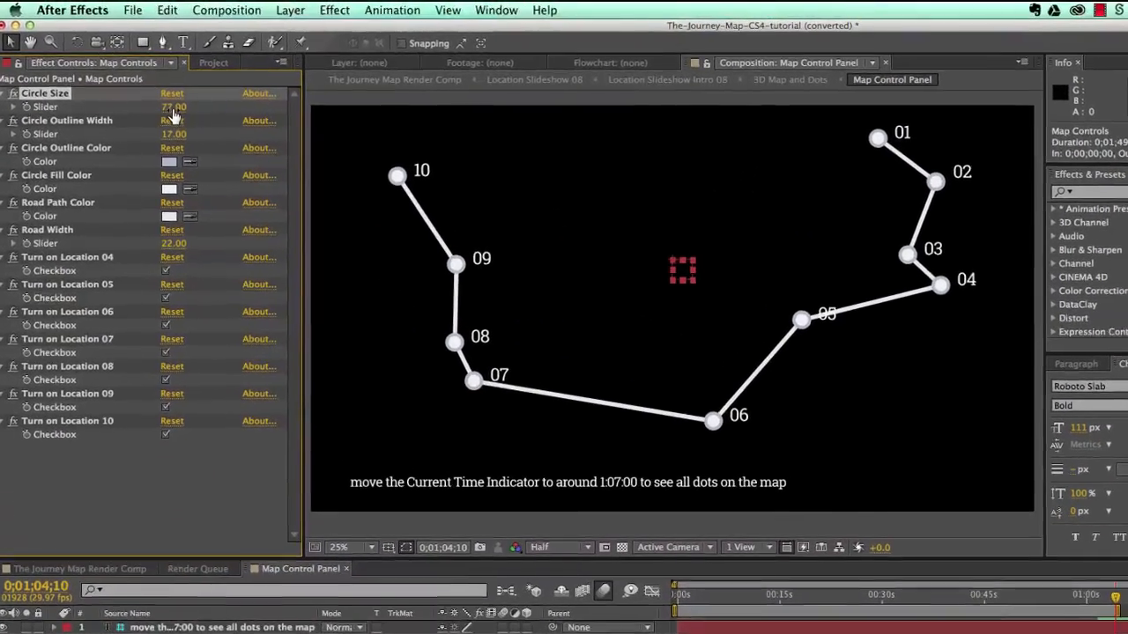
left_click_drag(173, 107, 168, 136)
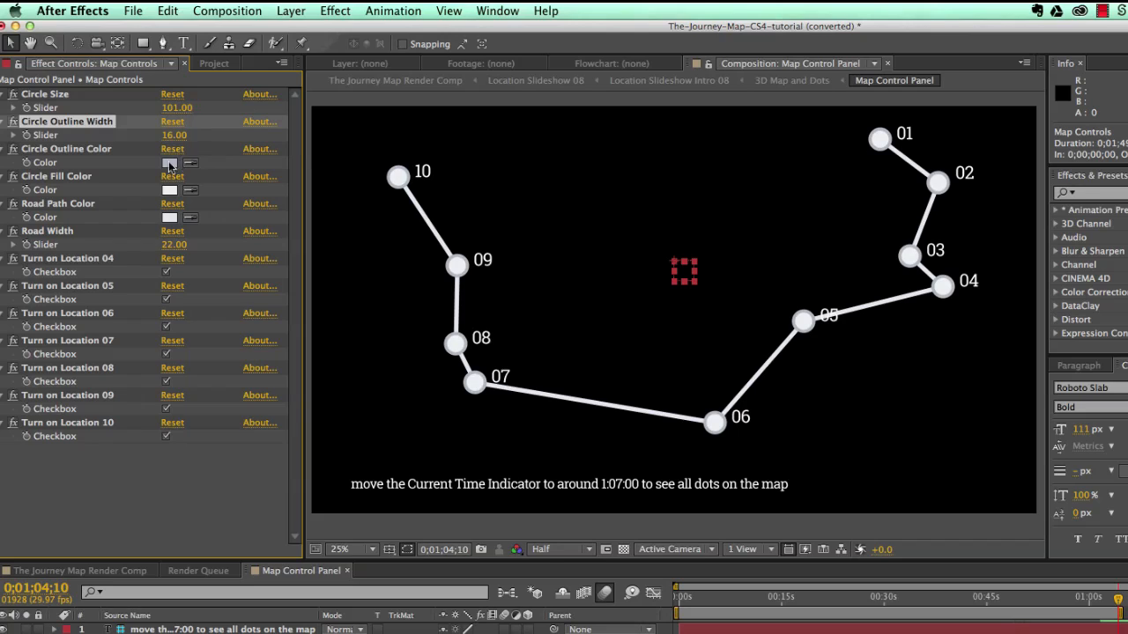
Set the Circle Outline Color to medium blue and the Circle Fill Color to dark blue
left_click(170, 164)
left_click(238, 355)
left_click(454, 326)
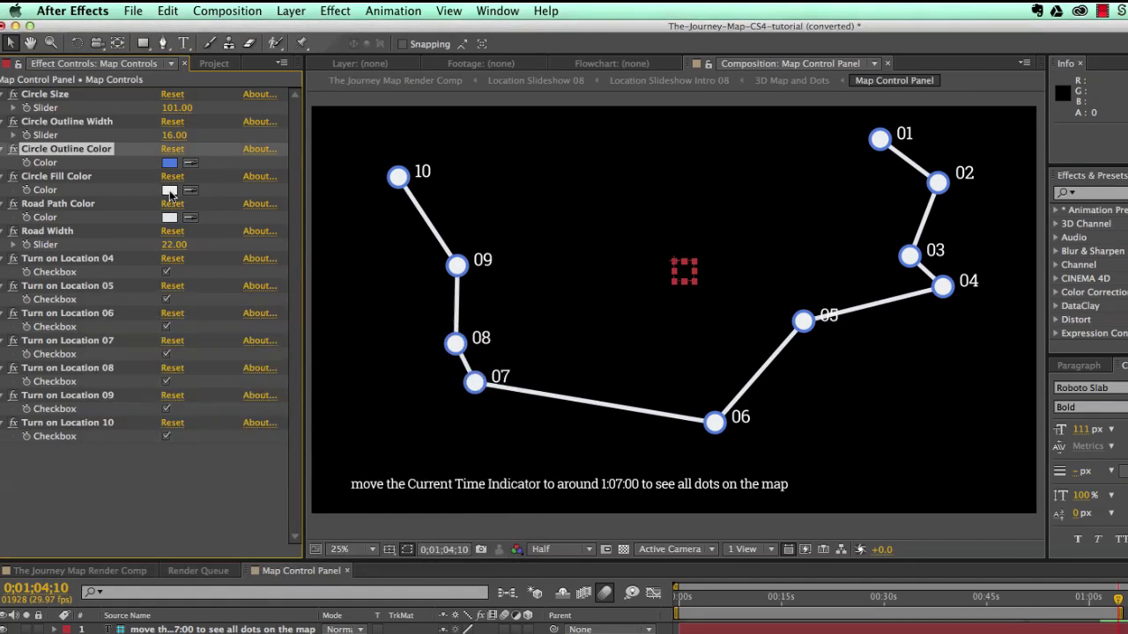
left_click(170, 191)
left_click(240, 355)
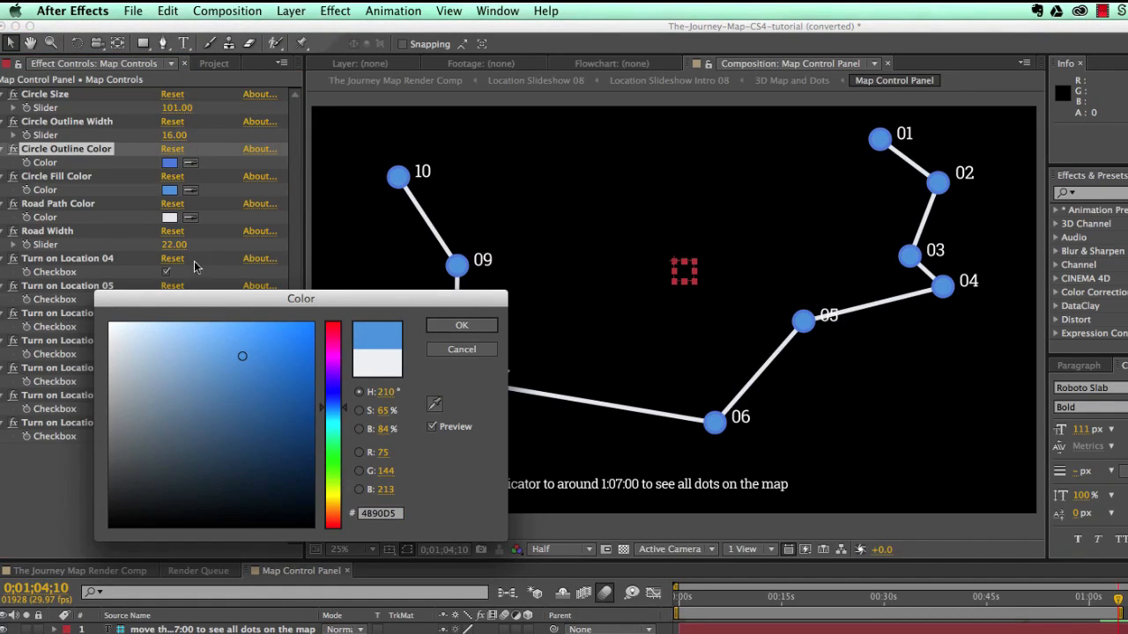
left_click(231, 437)
left_click(453, 327)
Set the Road Path Color to bright magenta pink and select the Road Width effect
left_click(170, 218)
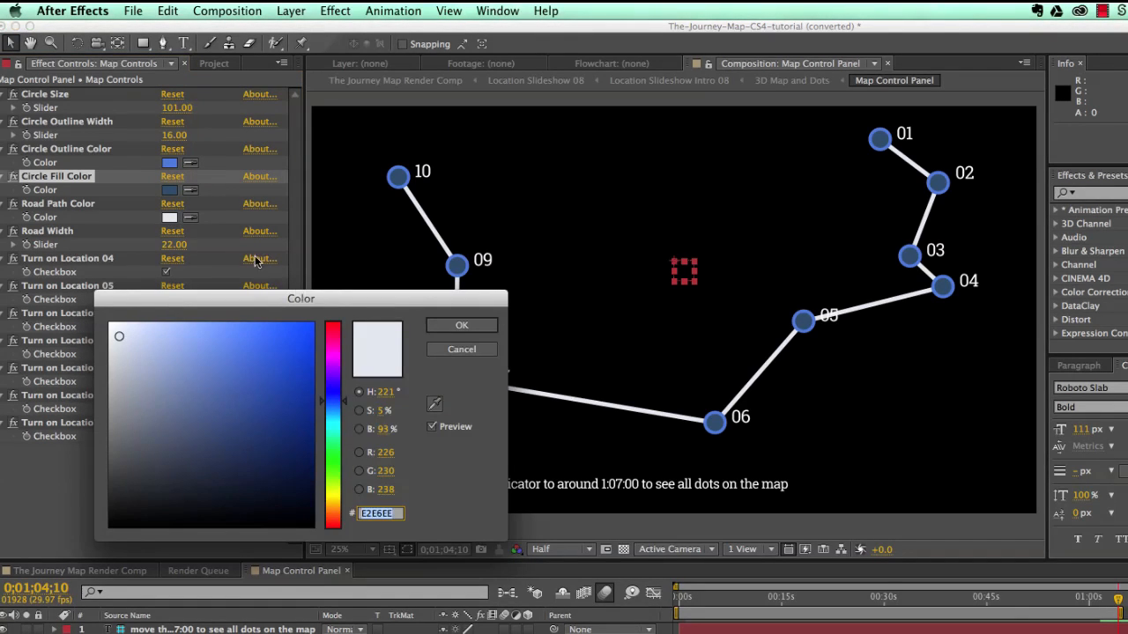
left_click(221, 493)
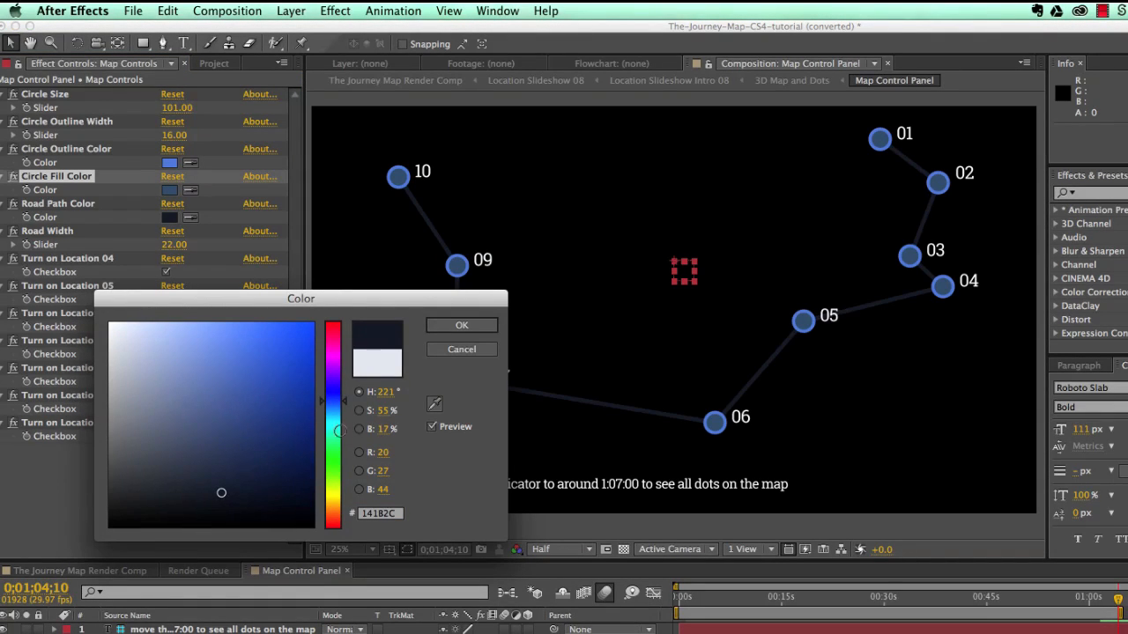
left_click(337, 353)
left_click(264, 340)
left_click(462, 325)
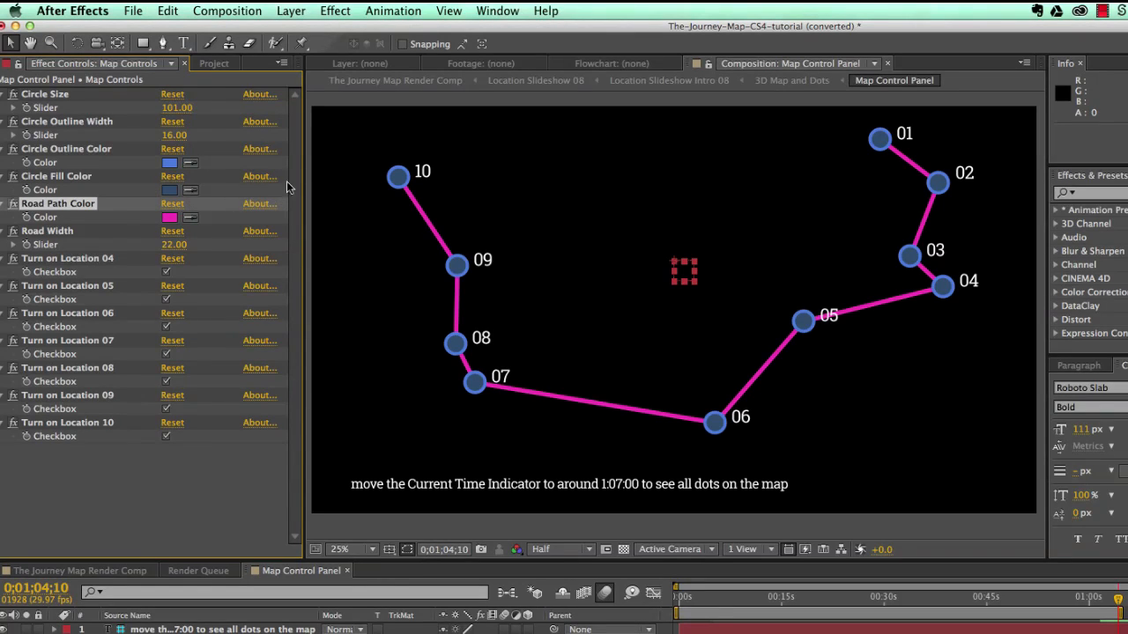
left_click(60, 232)
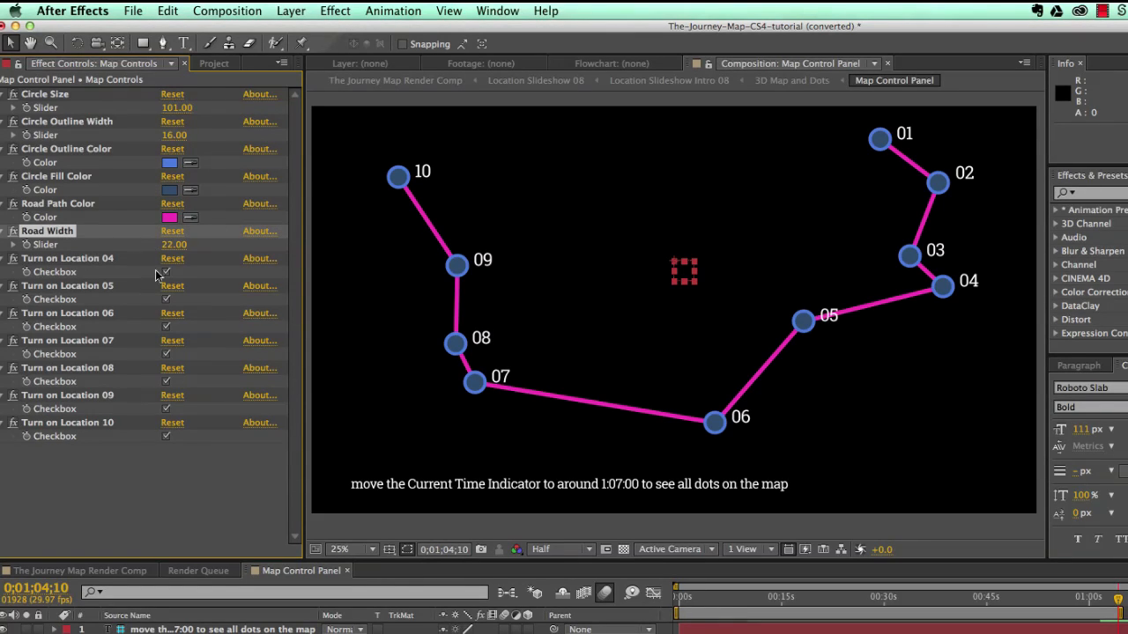
Set the Road Width to 38 and preview the restyled map within the Intro Scene of The Journey Map Render Comp
mouse_move(173, 245)
left_mouse_down()
mouse_move(214, 237)
mouse_move(159, 254)
mouse_move(180, 250)
left_mouse_up()
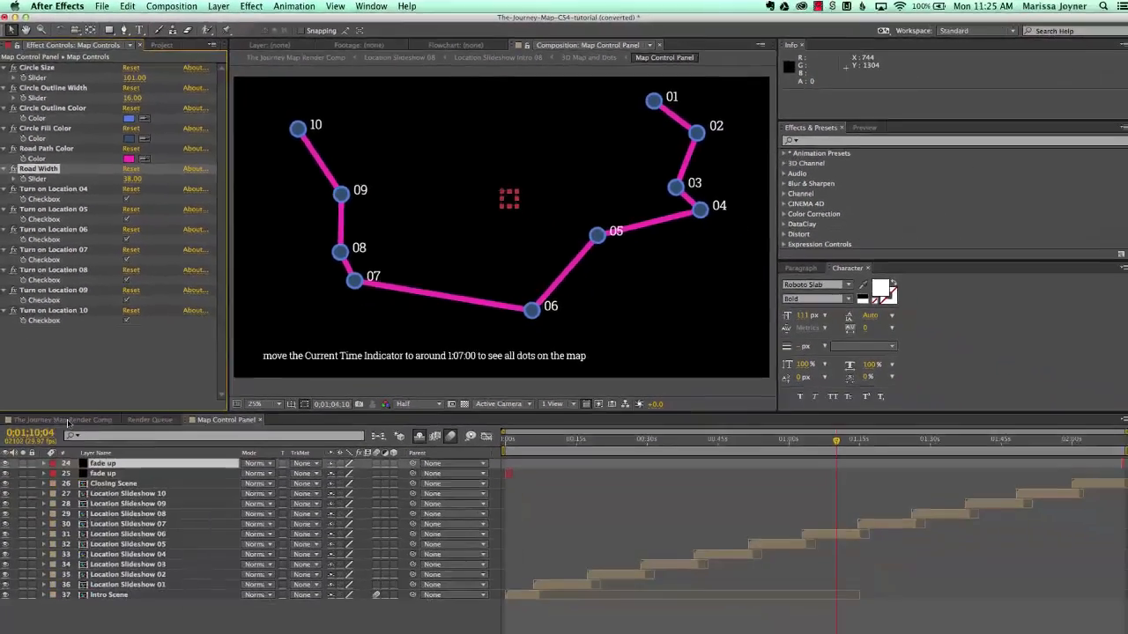
left_click(63, 420)
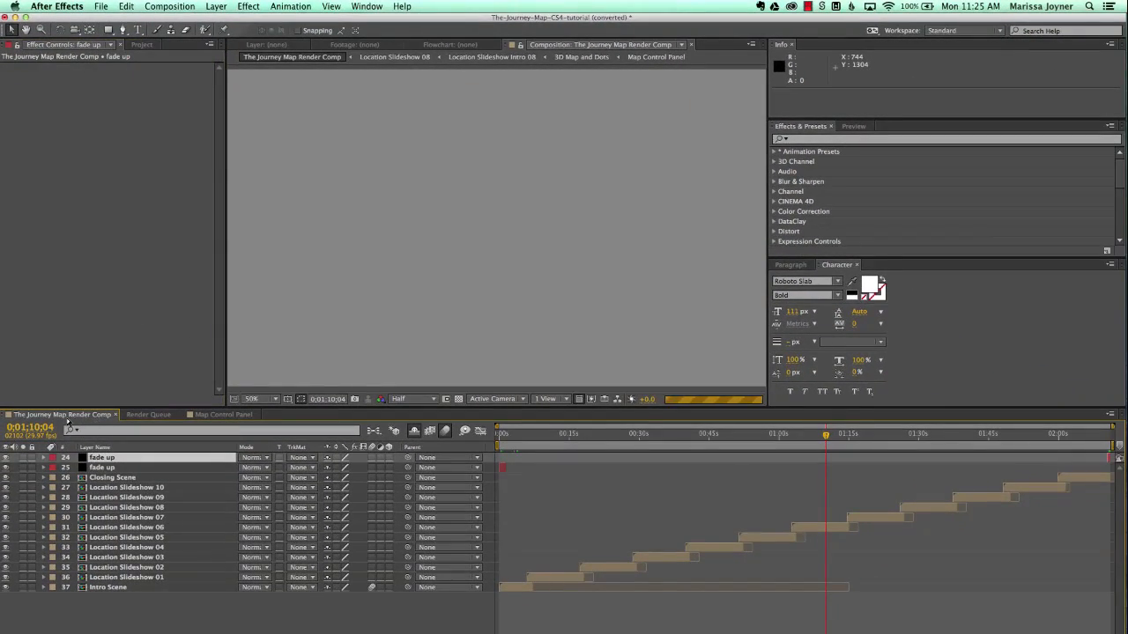
left_click(518, 435)
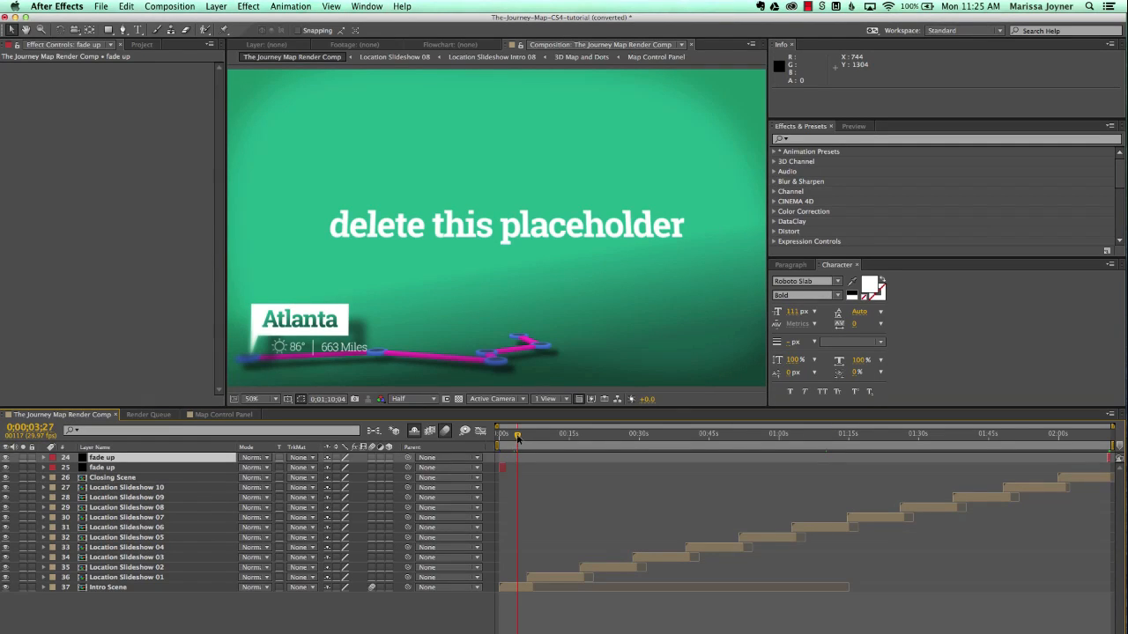
left_click(111, 590)
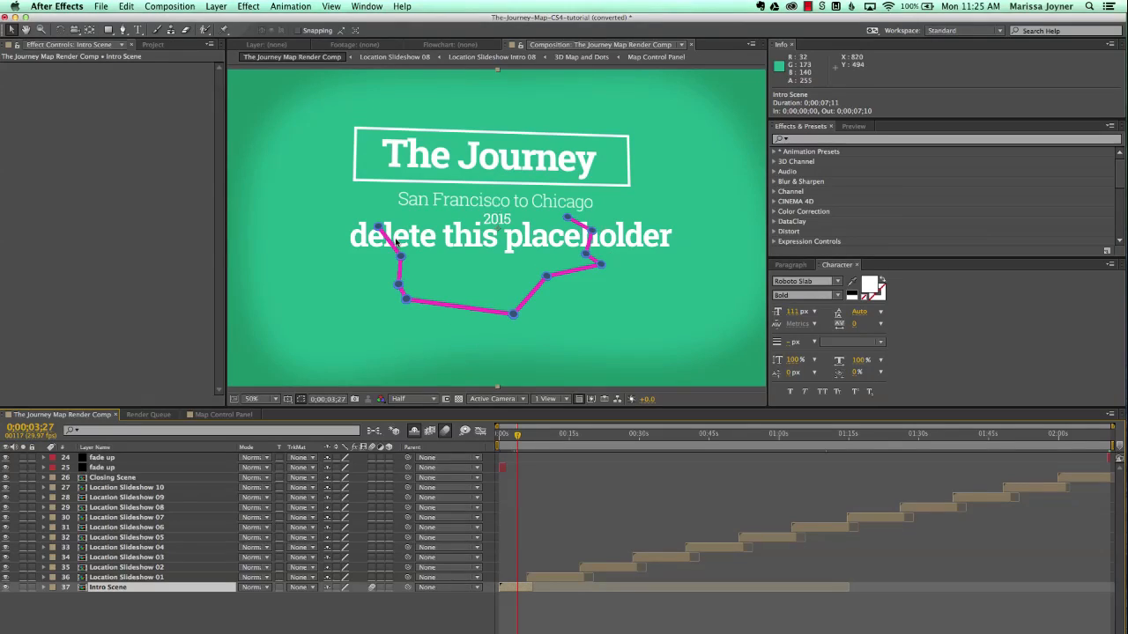
left_click(512, 435)
mouse_move(512, 435)
left_mouse_down()
mouse_move(525, 435)
mouse_move(505, 437)
mouse_move(517, 443)
left_mouse_up()
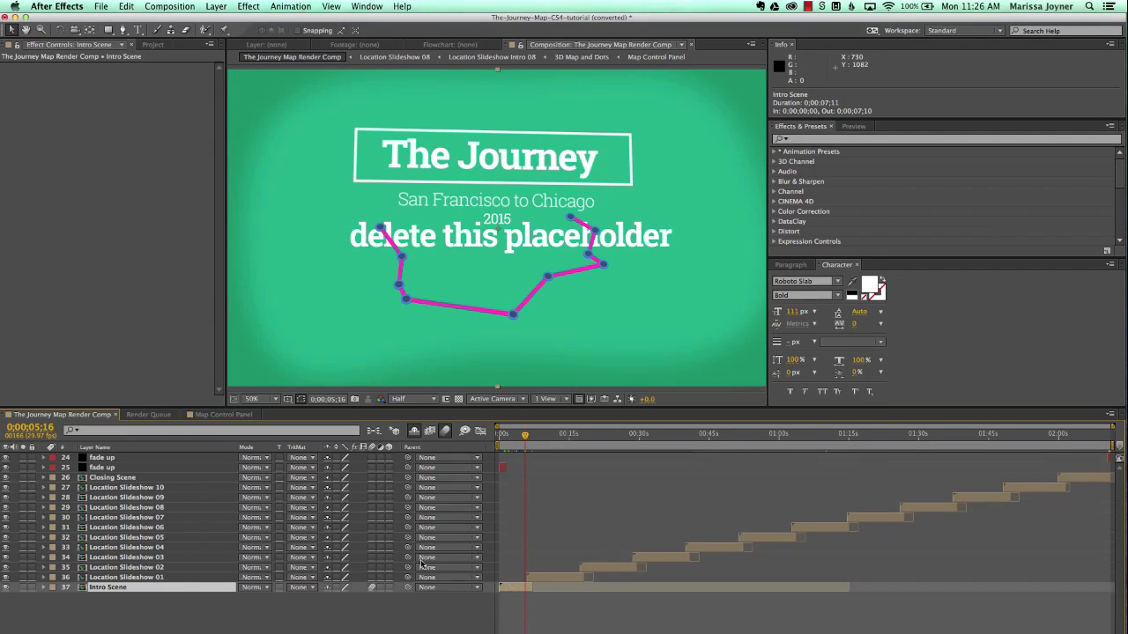
Open the Location Slideshow 01 composition from the project's Scenes folder, inside Location Slideshows
left_click_drag(121, 579, 208, 62)
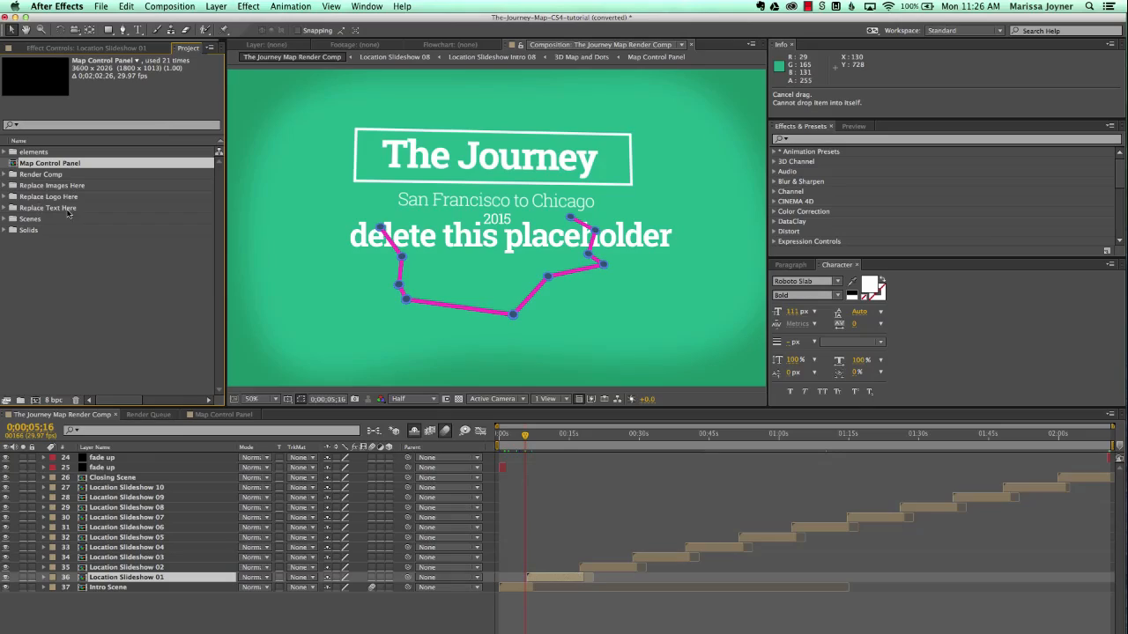
left_click(19, 220)
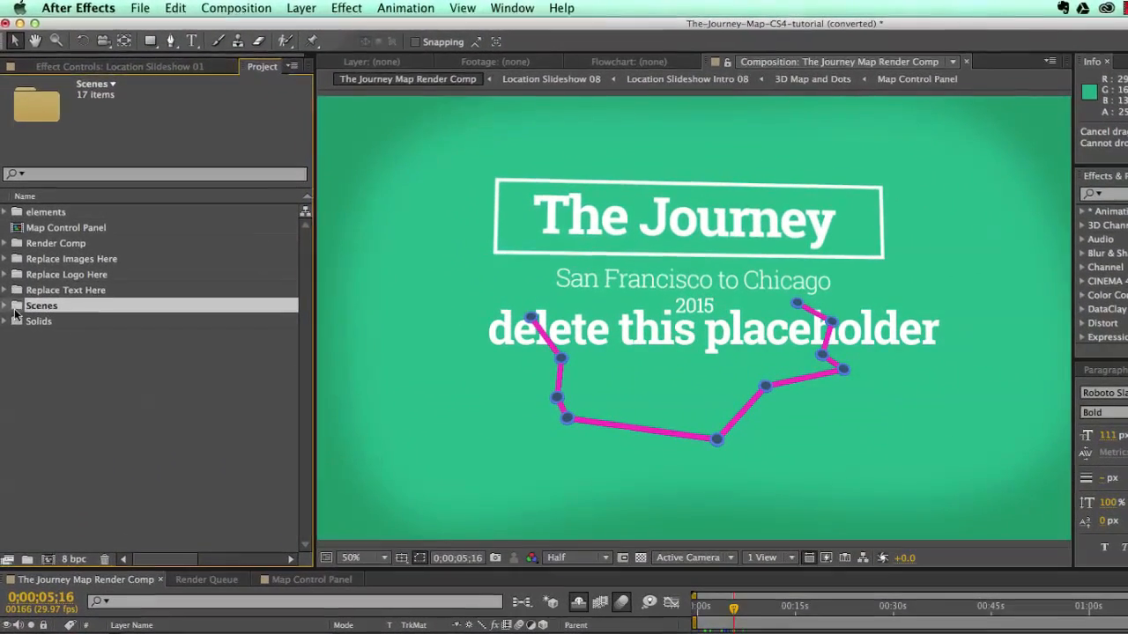
left_click(5, 306)
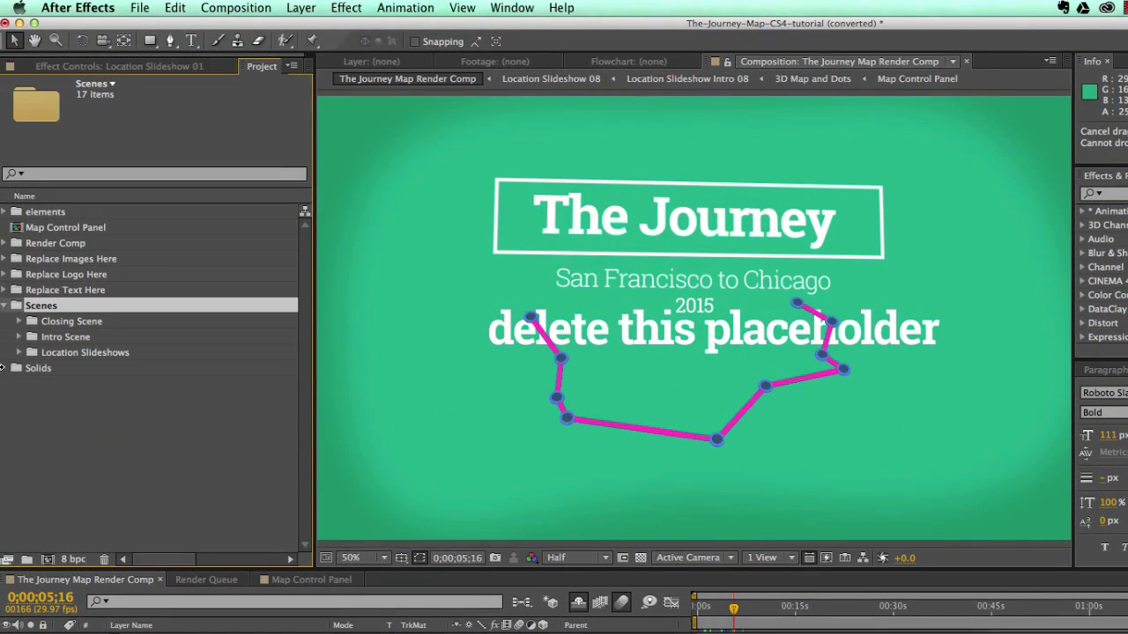
left_click(63, 355)
left_click(19, 353)
left_click(78, 370)
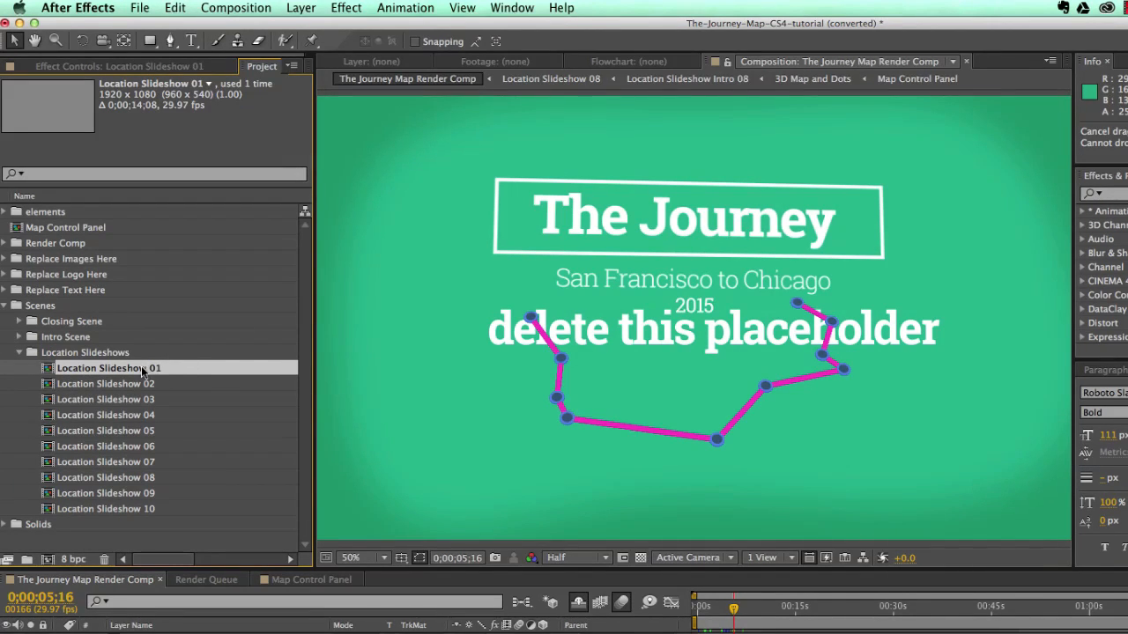
double_click(138, 366)
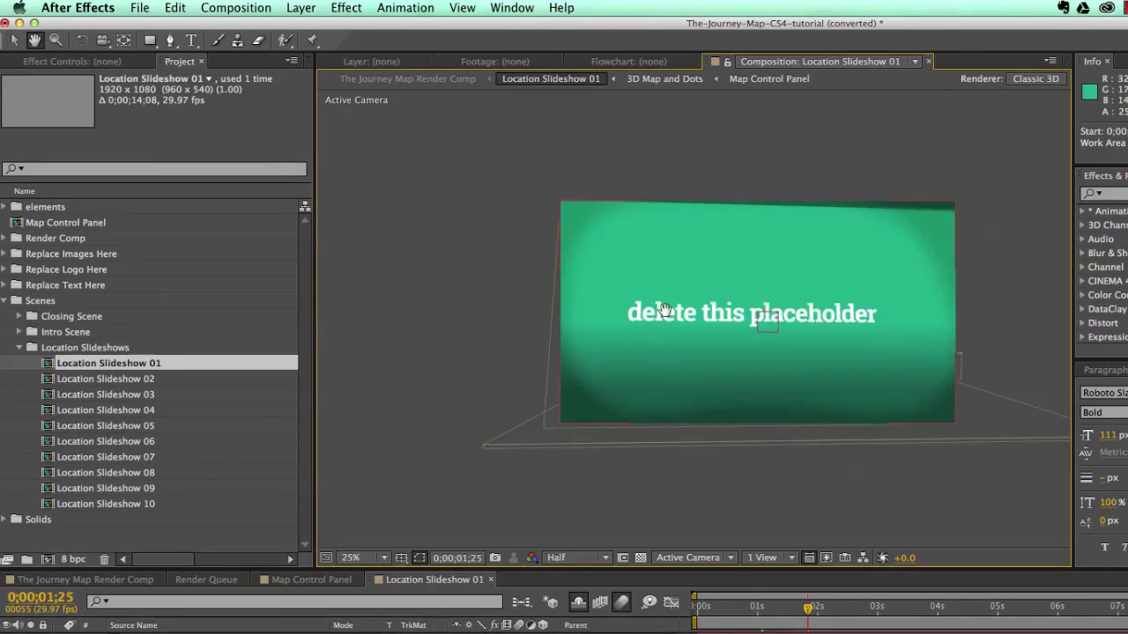
Centre the Location Slideshow 01 frame in the viewer and display the effect settings of its Map Controls layer
left_click_drag(667, 313, 572, 327)
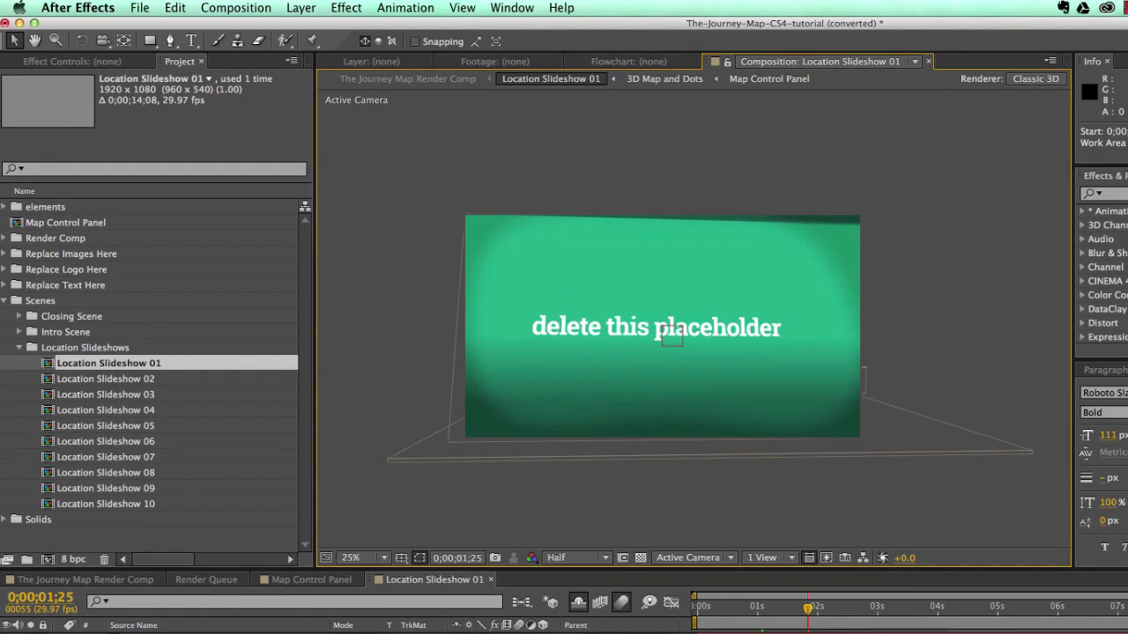
left_click(671, 336)
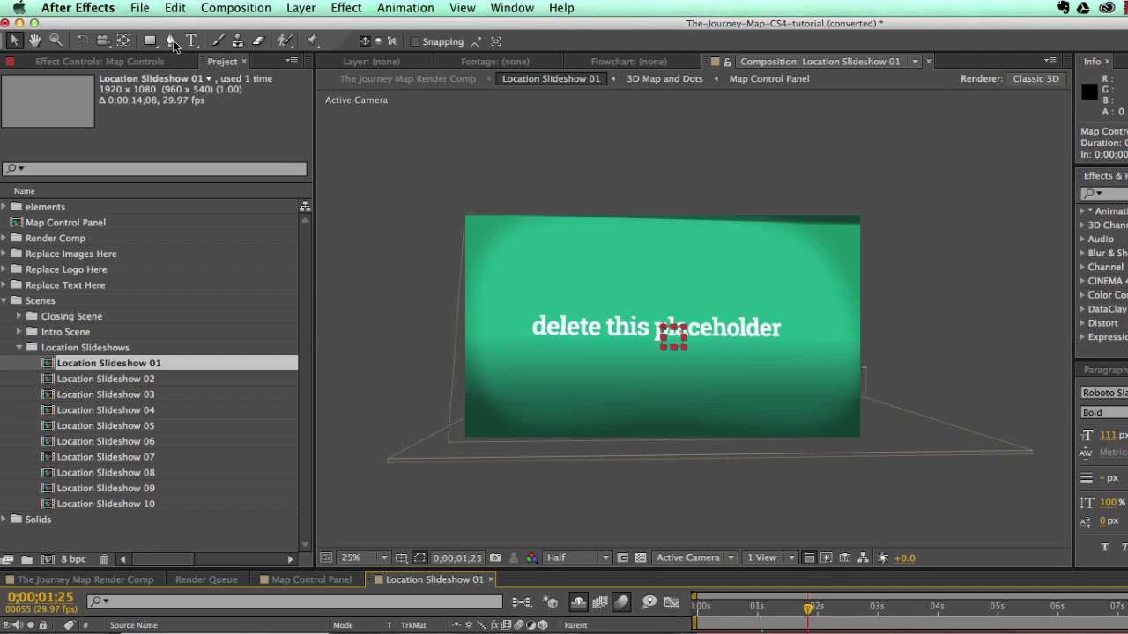
left_click(141, 61)
left_click(80, 95)
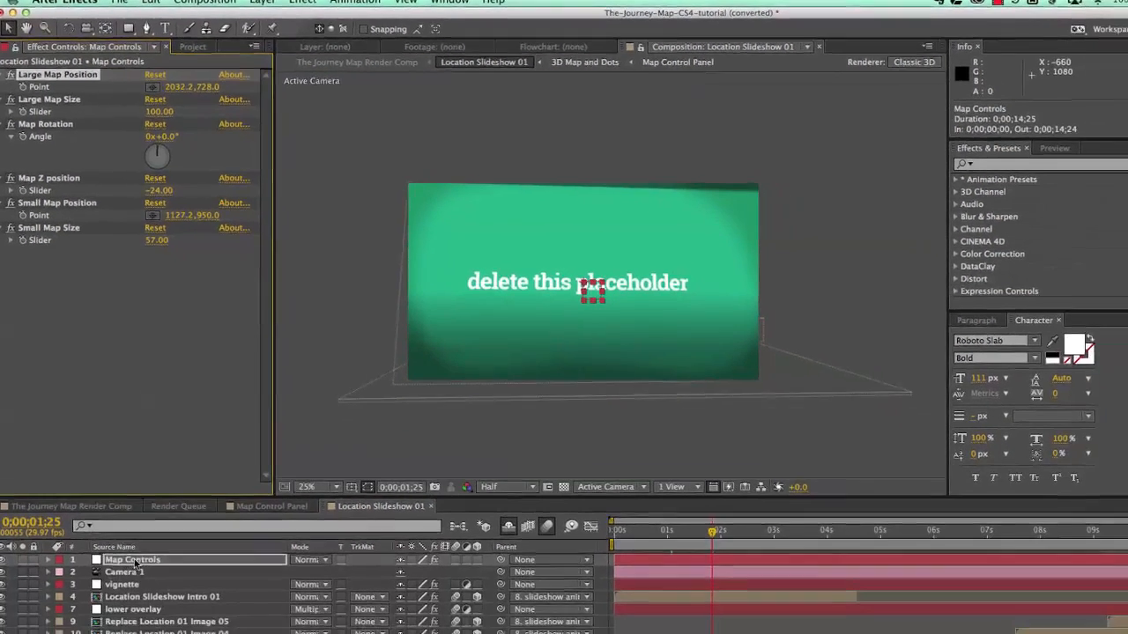
left_click(132, 556)
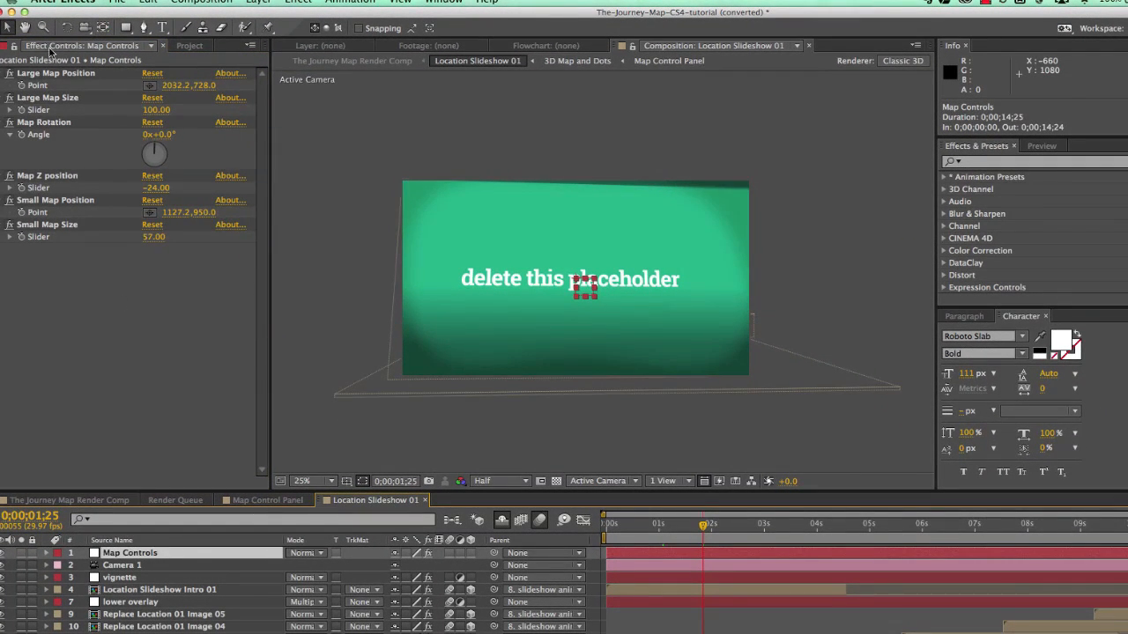
Examine the large and small map settings, and check the small map in the slideshow around 0;00;05;06
left_click(29, 76)
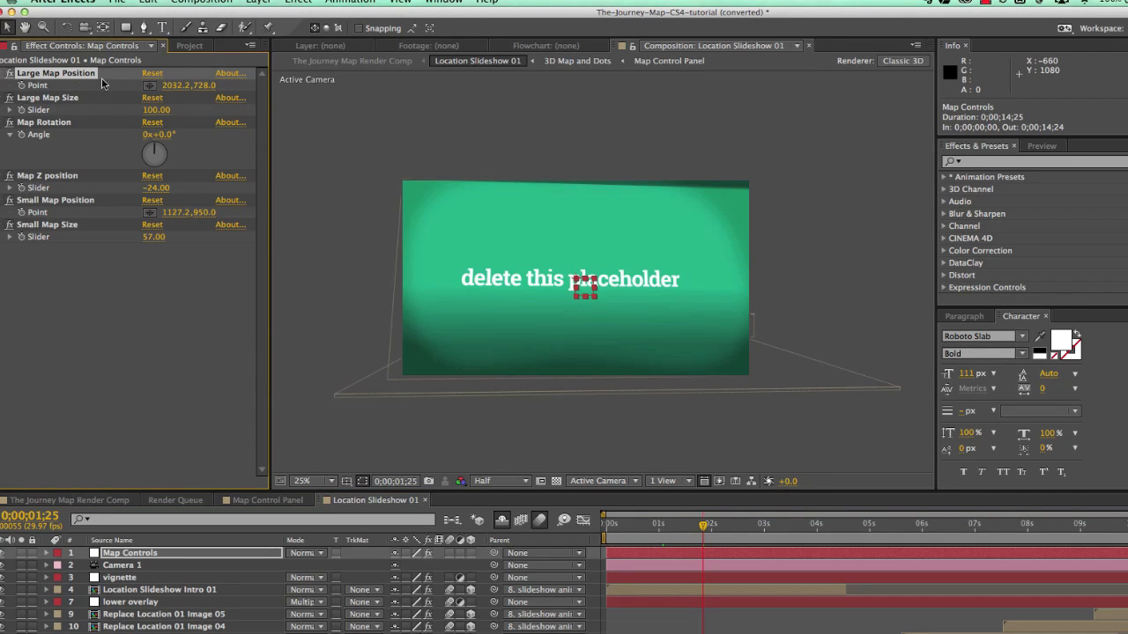
left_click(75, 99)
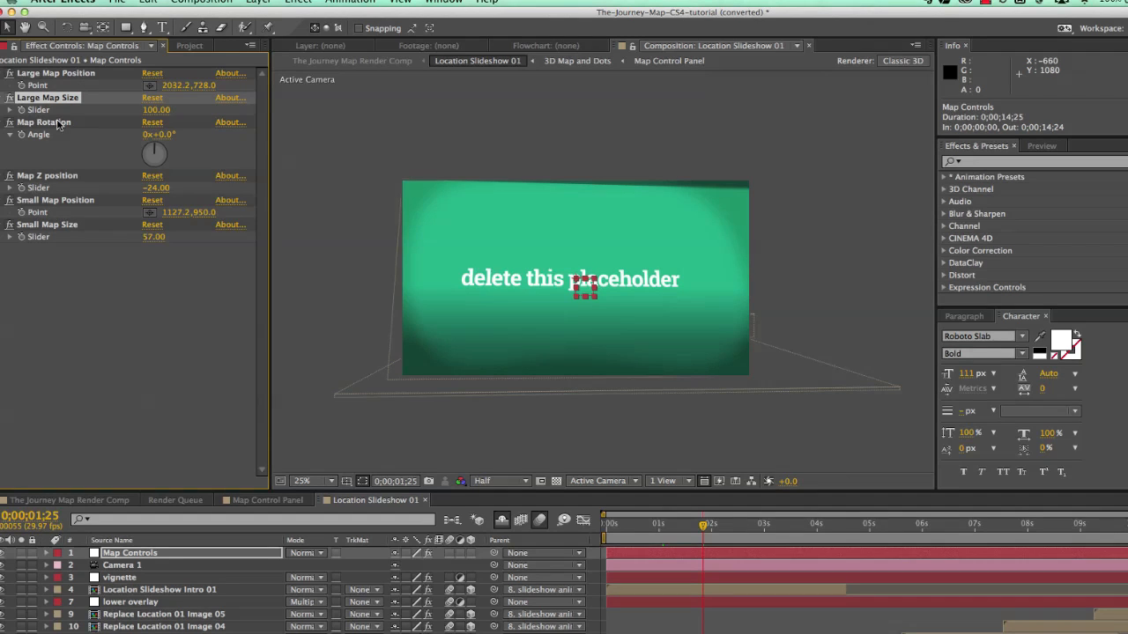
left_click(53, 202)
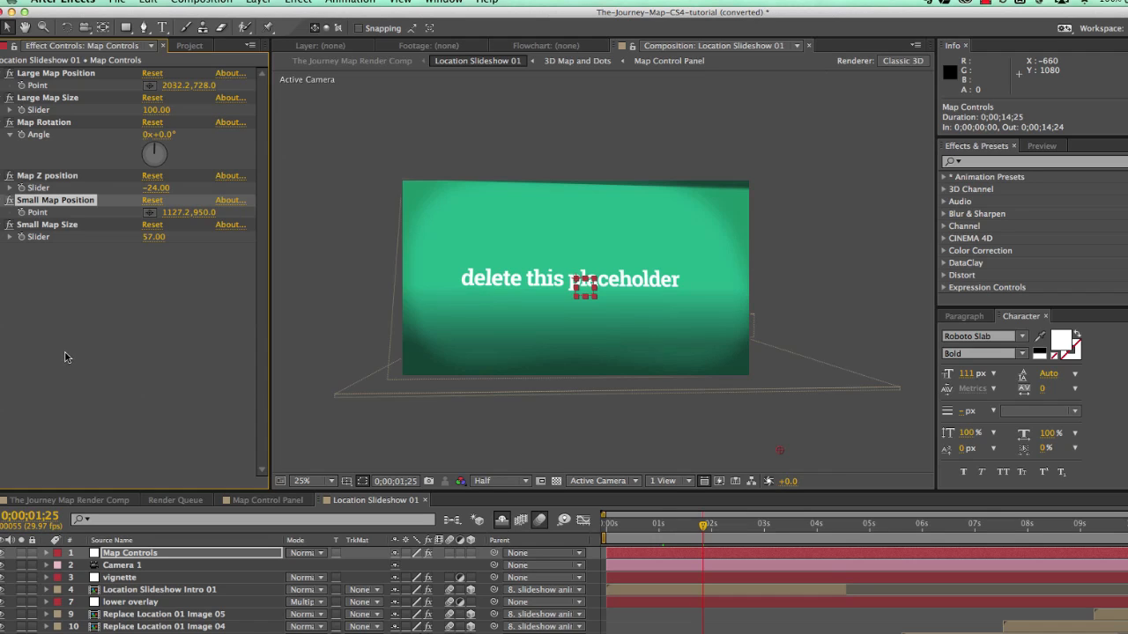
left_click_drag(866, 524, 879, 524)
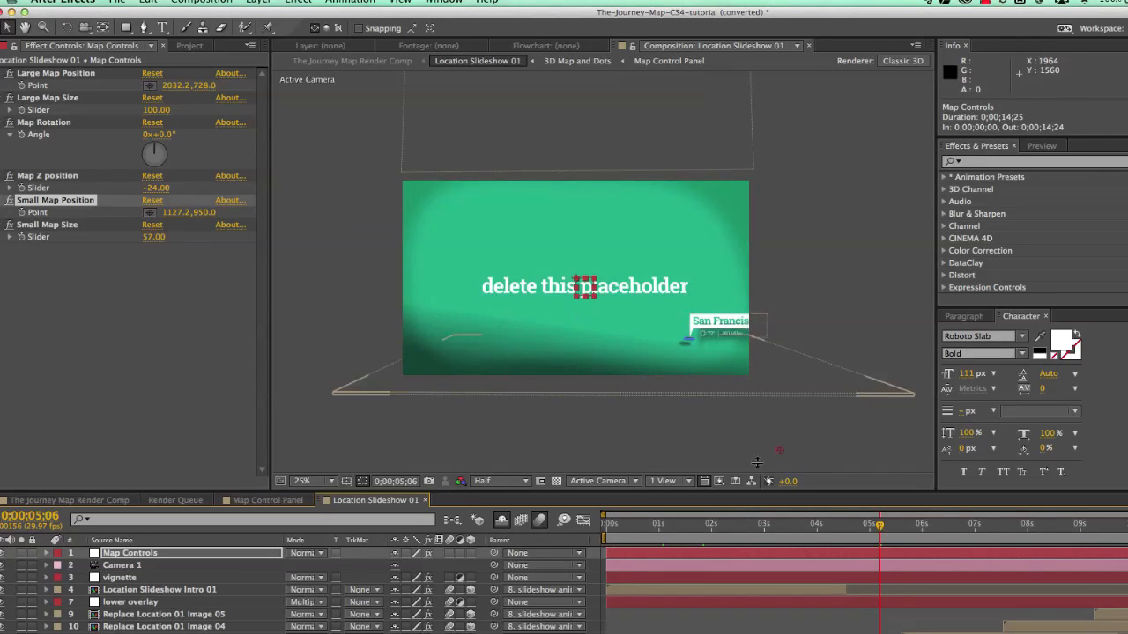
left_click(706, 527)
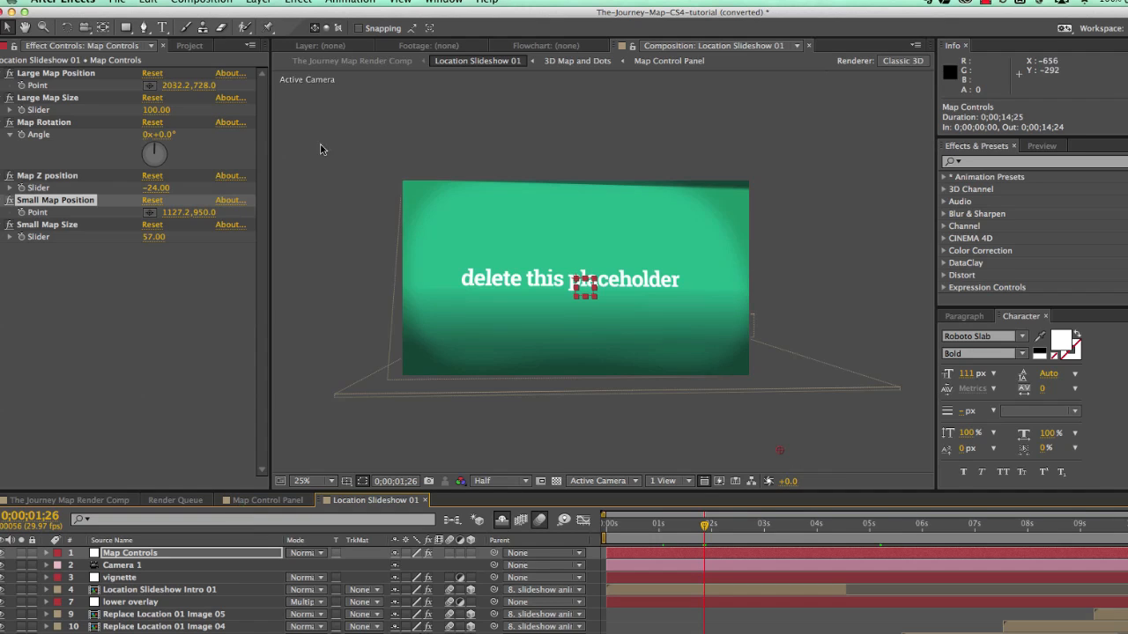
Shift the large map horizontally by lowering the Large Map Position X value to 129.2
left_click(60, 76)
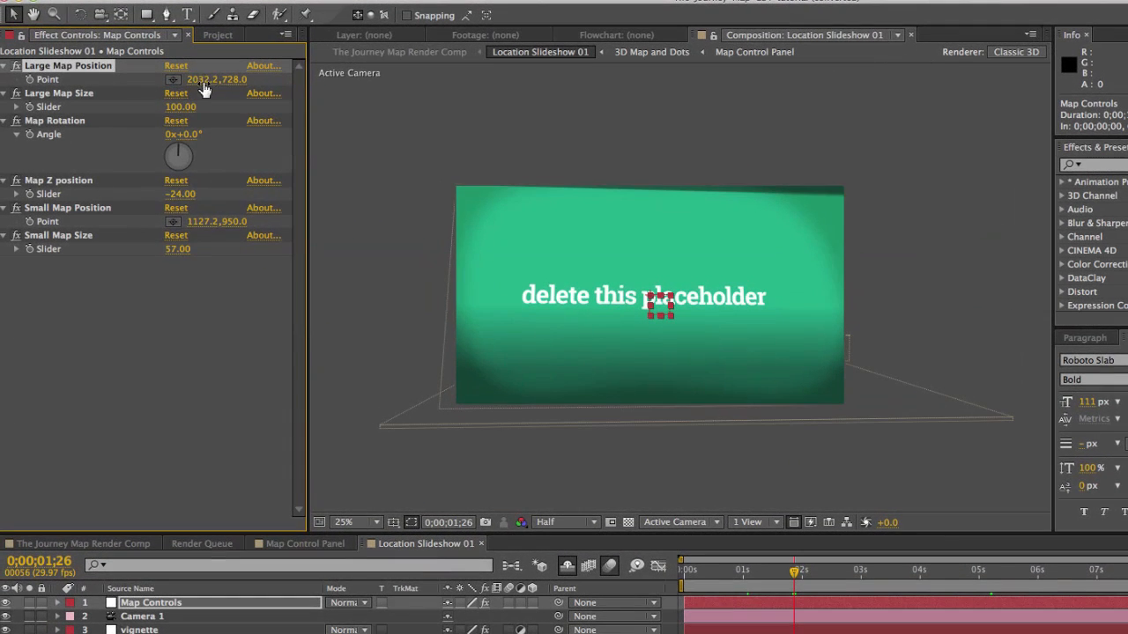
mouse_move(204, 83)
left_mouse_down()
mouse_move(94, 121)
mouse_move(239, 112)
mouse_move(203, 78)
mouse_move(7, 97)
left_mouse_up()
left_click_drag(201, 82, 46, 104)
left_click_drag(205, 81, 19, 85)
mouse_move(199, 81)
left_mouse_down()
mouse_move(31, 92)
mouse_move(6, 111)
left_mouse_up()
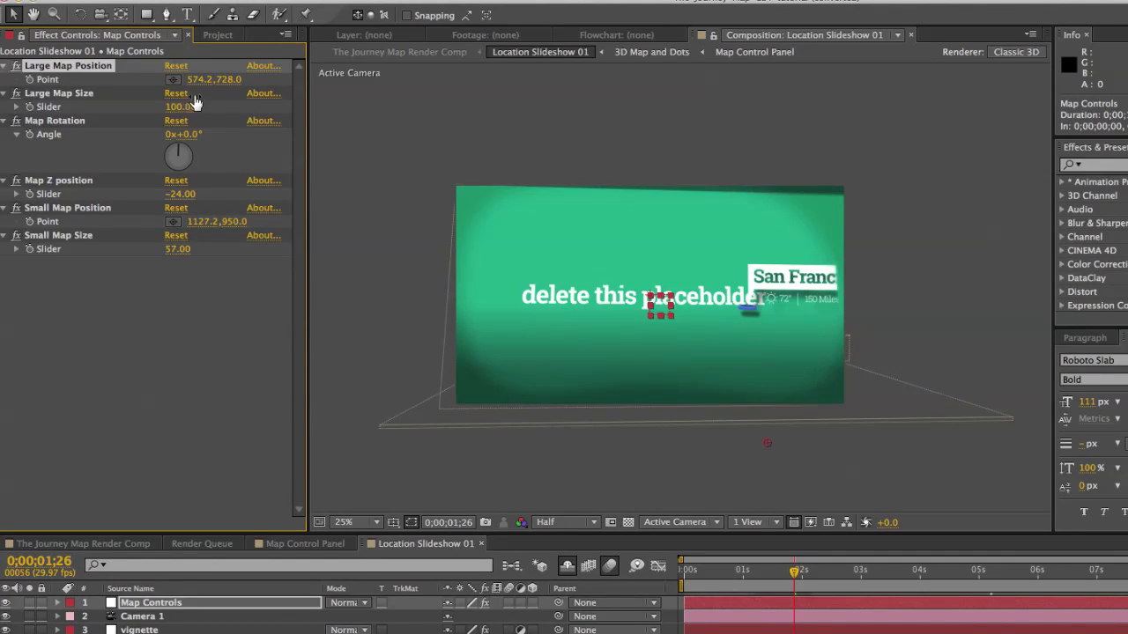
left_click_drag(200, 80, 21, 106)
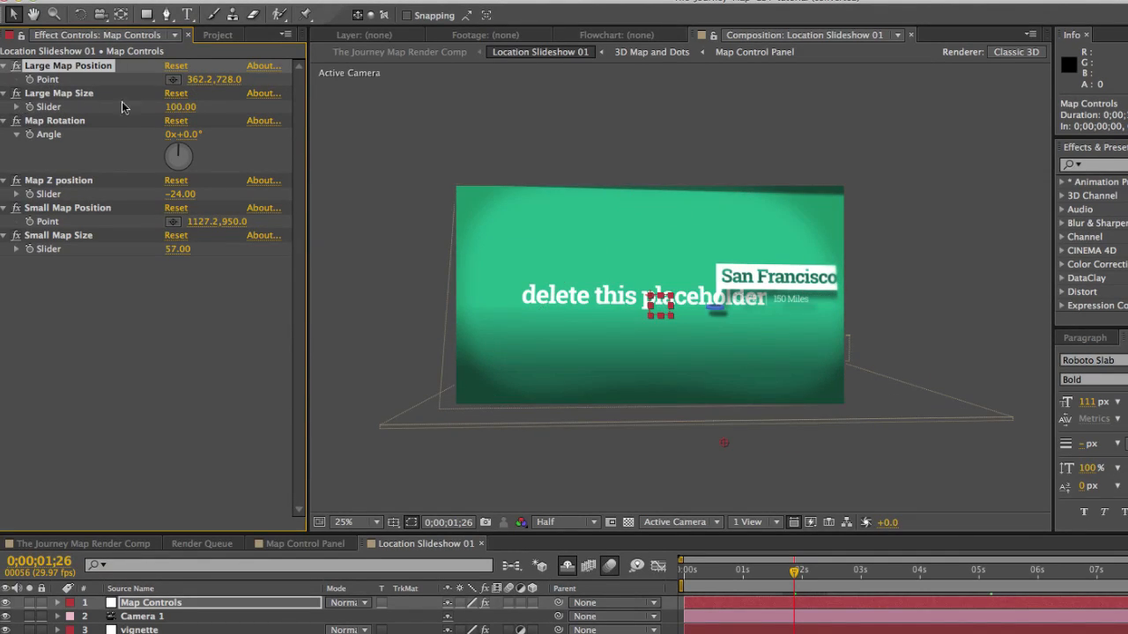
left_click_drag(202, 84, 3, 116)
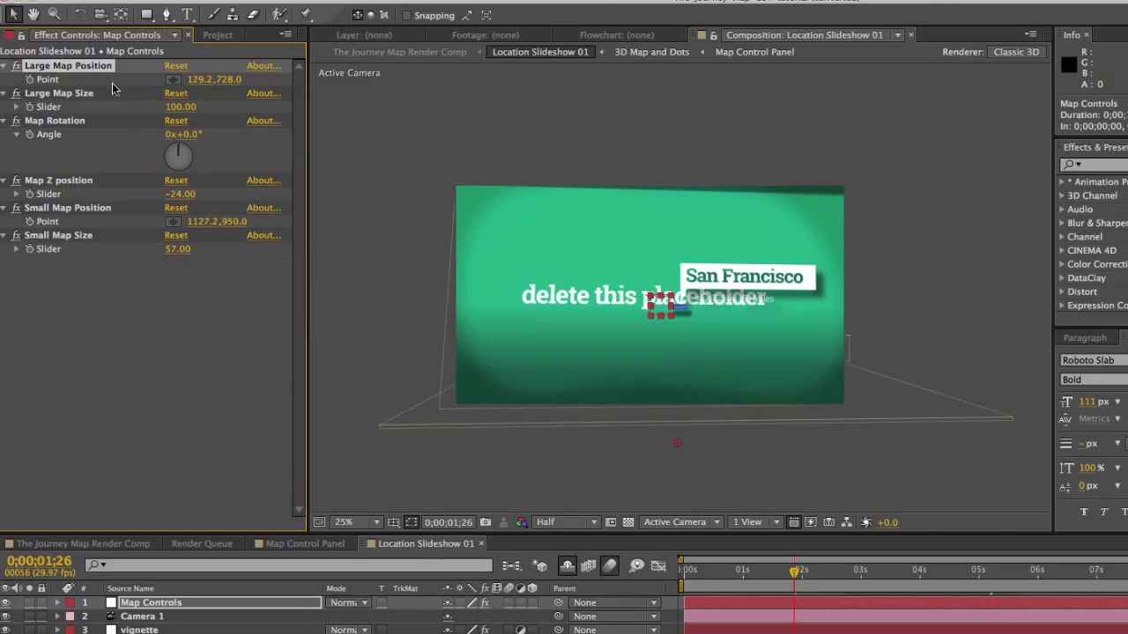
Reset the Large Map Position, keep X at 50 and set its Y value to 835
left_click(177, 66)
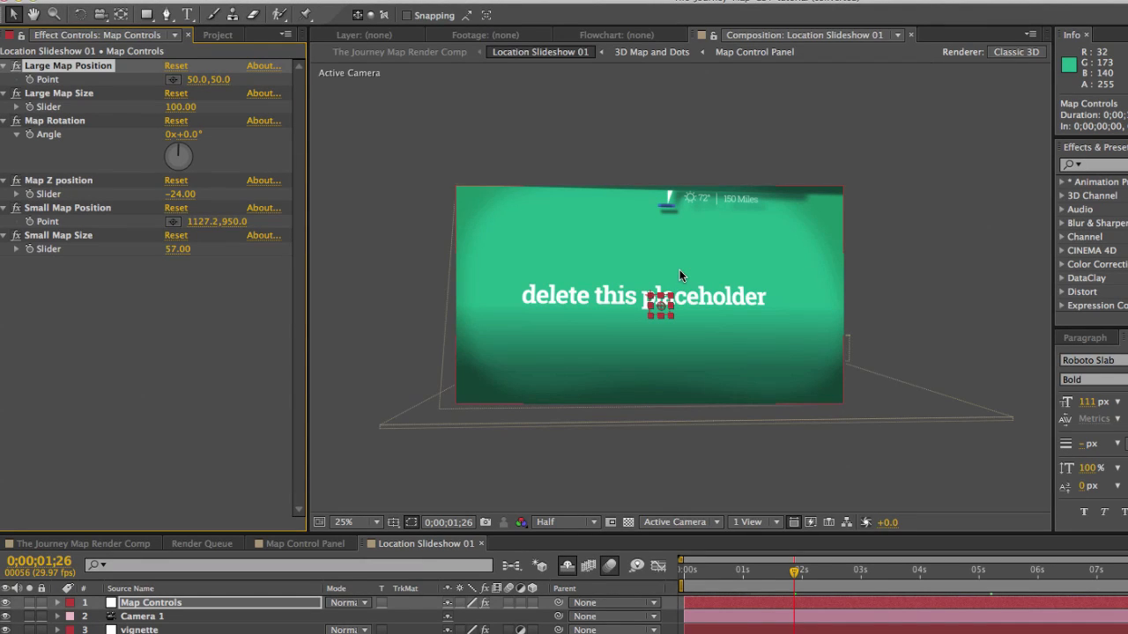
left_click_drag(224, 79, 1115, 218)
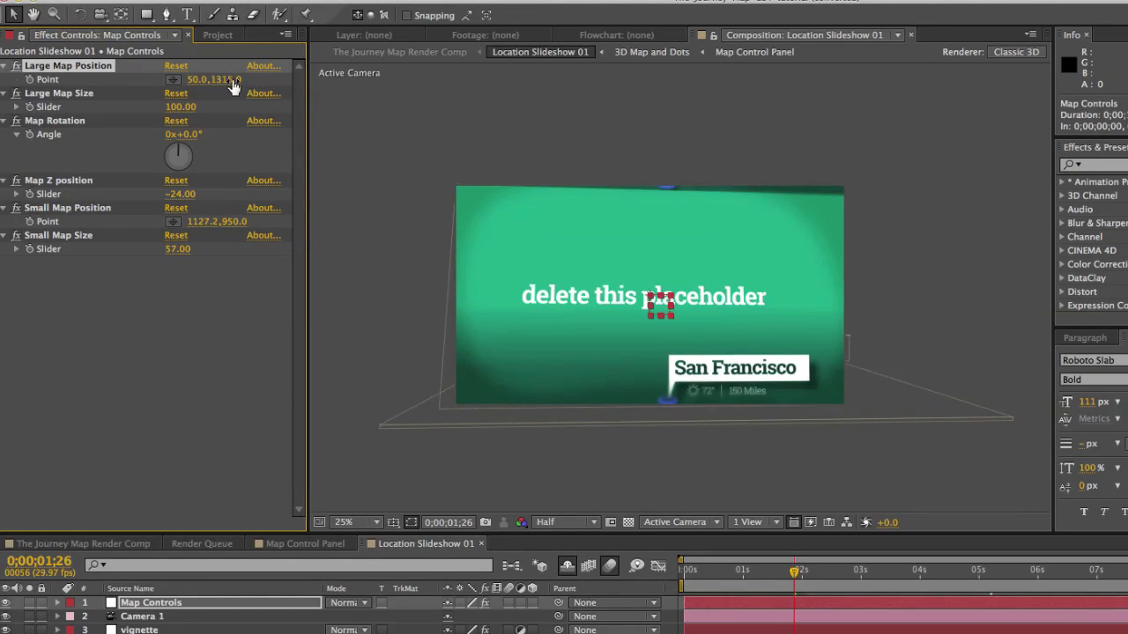
left_click_drag(232, 82, 79, 113)
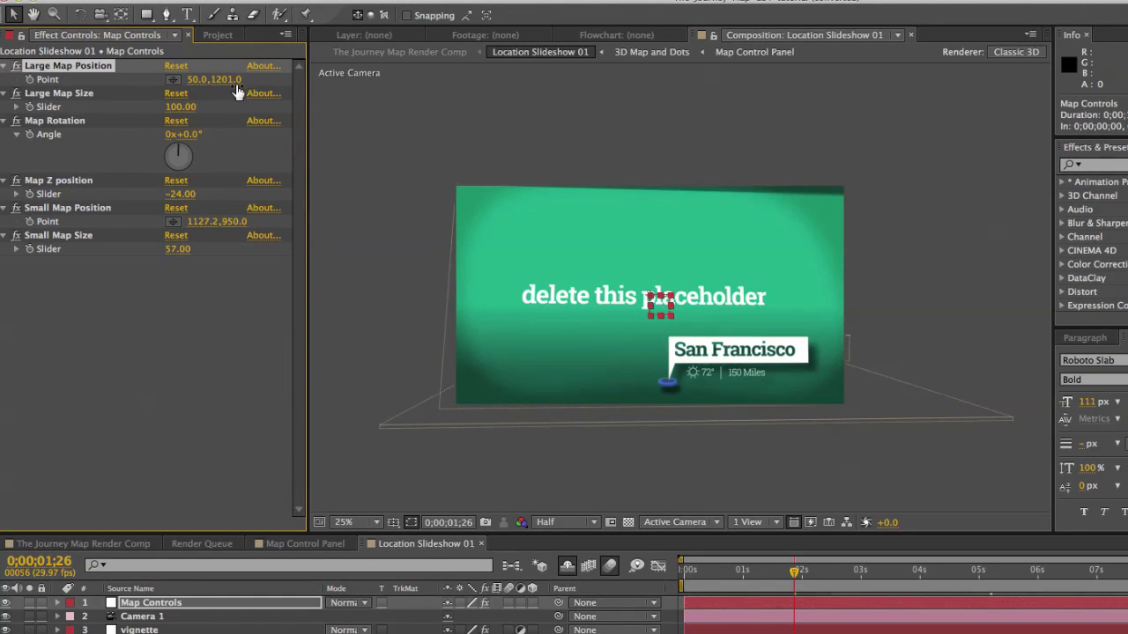
left_click_drag(225, 81, 14, 104)
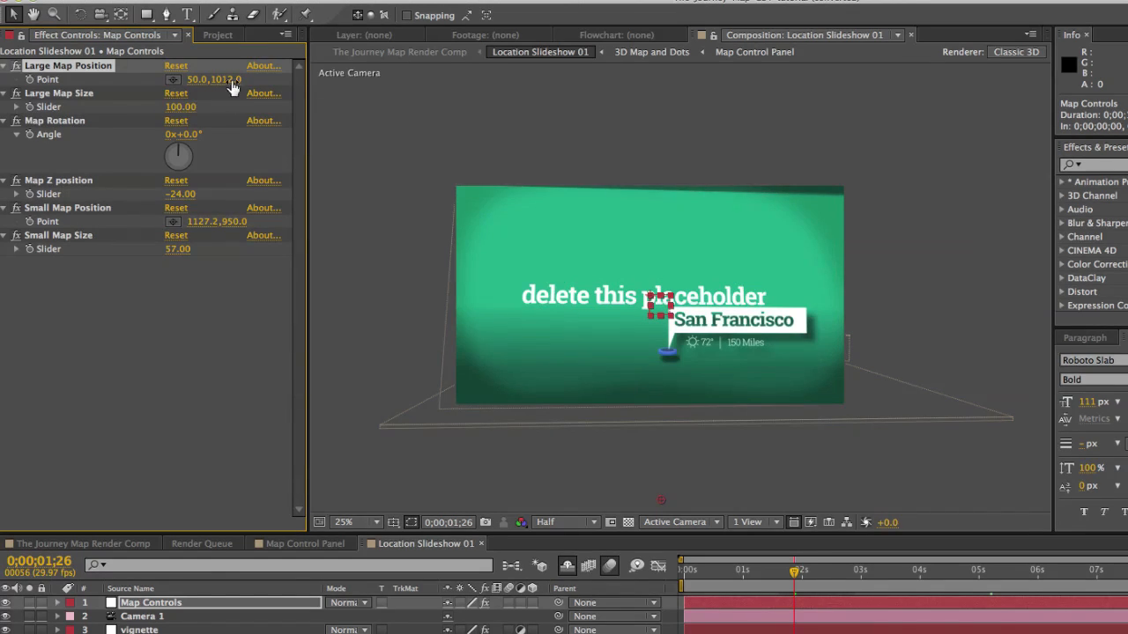
left_click_drag(234, 85, 20, 106)
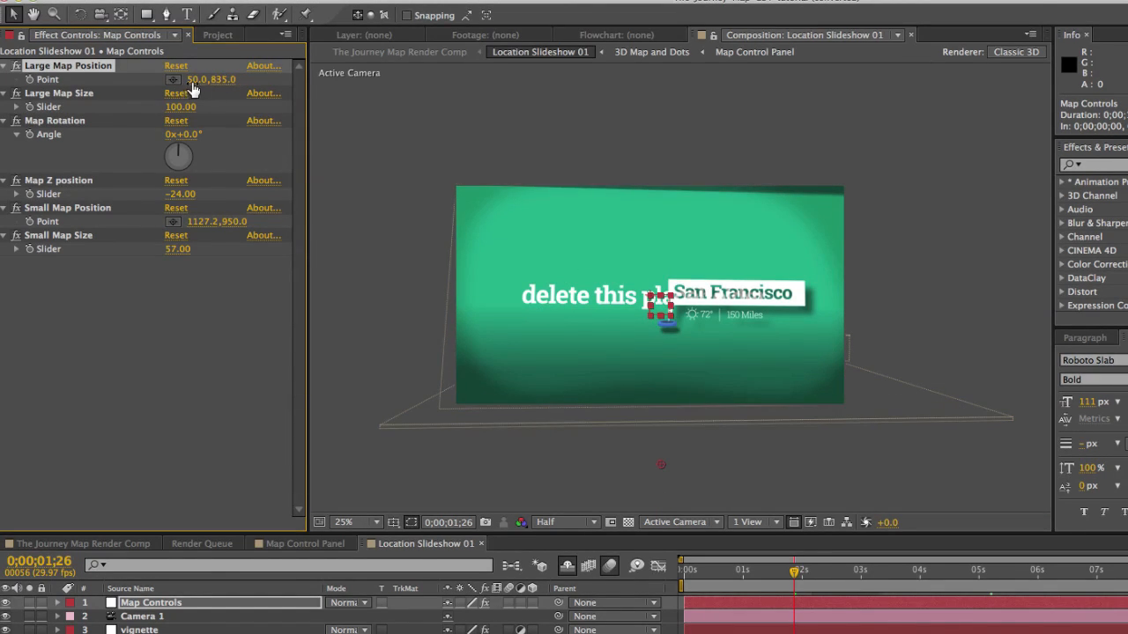
Set the Large Map Position X value to -351 so the San Francisco label sits near the frame's centre
left_click_drag(192, 85, 432, 100)
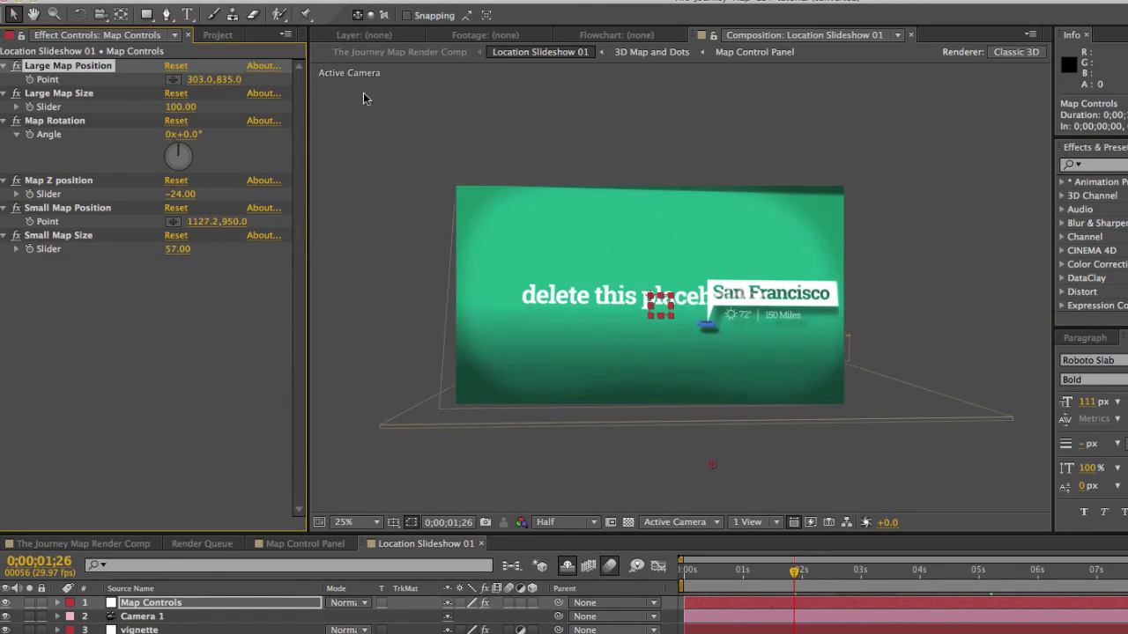
left_click_drag(196, 79, 4, 116)
left_click_drag(204, 81, 98, 88)
left_click_drag(202, 84, 92, 100)
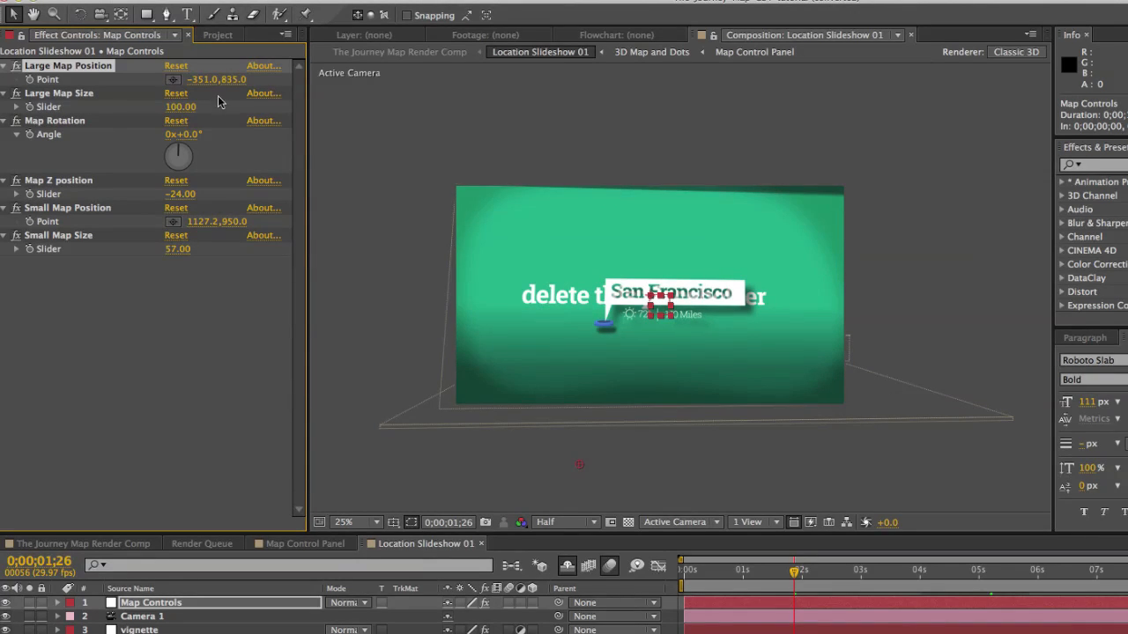
Bring the large map closer to the camera by setting the Map Z position to -802
left_click(86, 94)
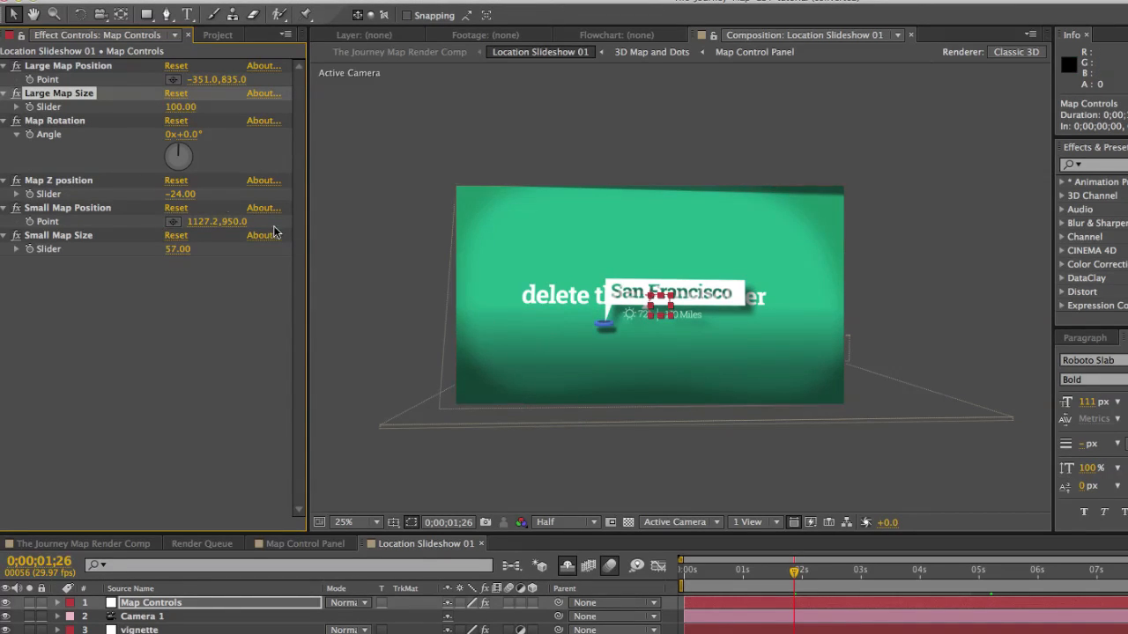
left_click(55, 181)
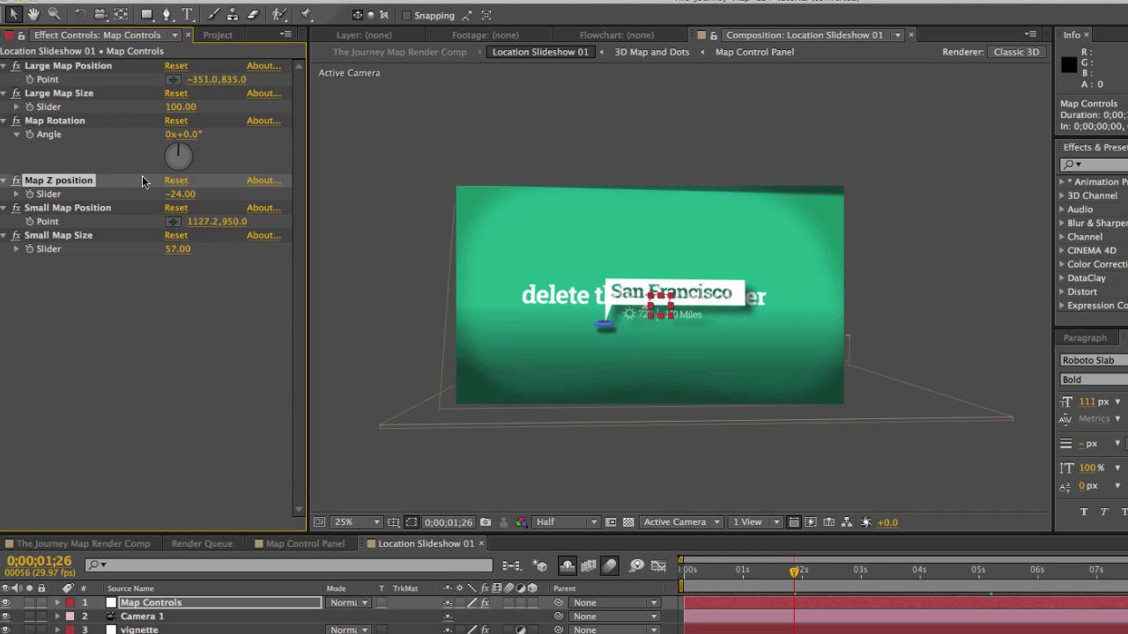
left_click_drag(181, 194, 2, 251)
left_click_drag(182, 195, 2, 205)
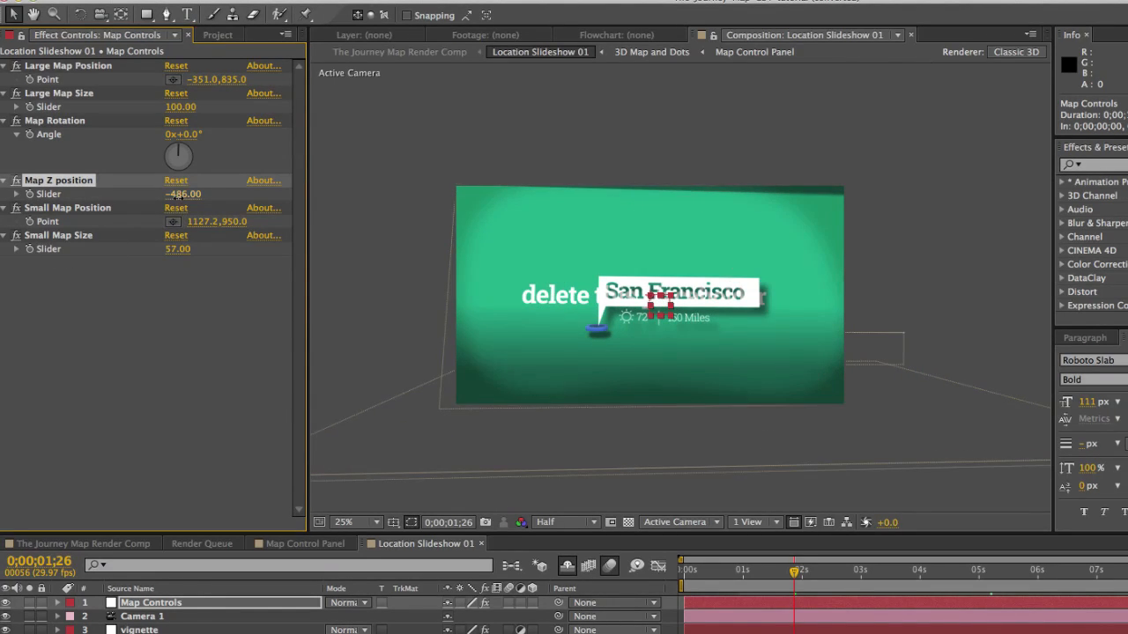
left_click_drag(180, 195, 100, 231)
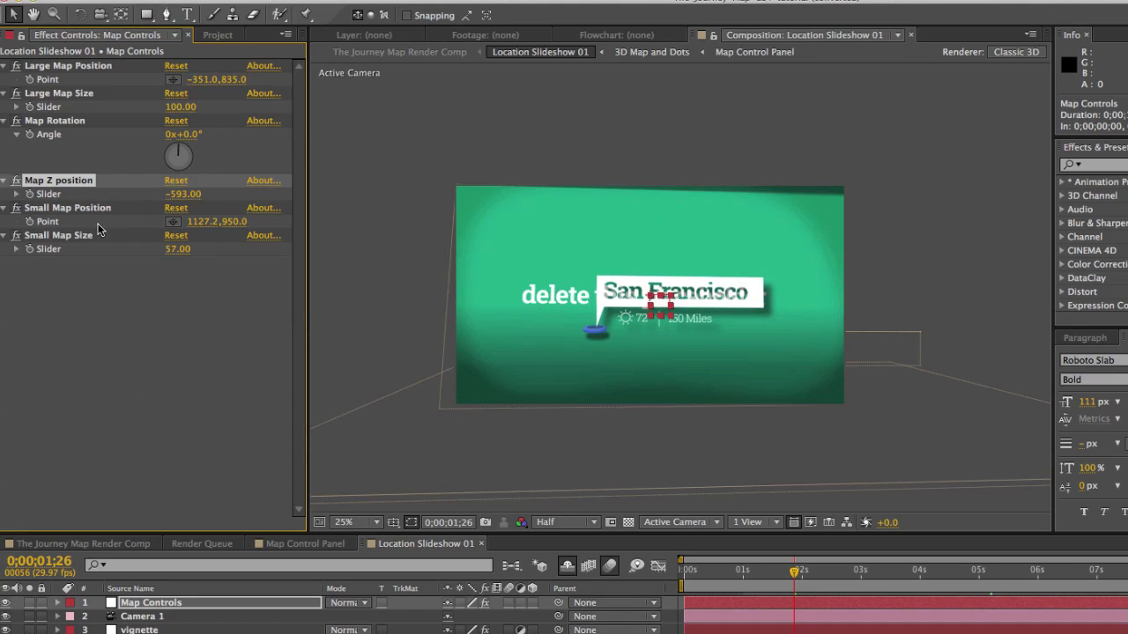
left_click_drag(182, 194, 35, 207)
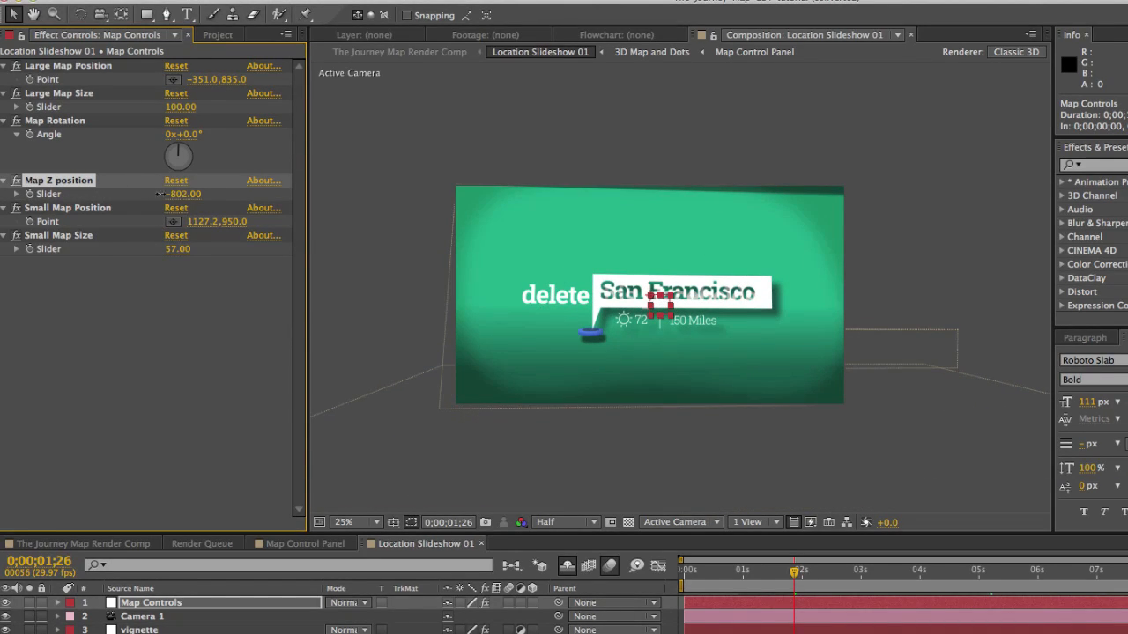
Push the map still closer to the camera by setting the Map Z position to -890
left_click_drag(182, 194, 80, 231)
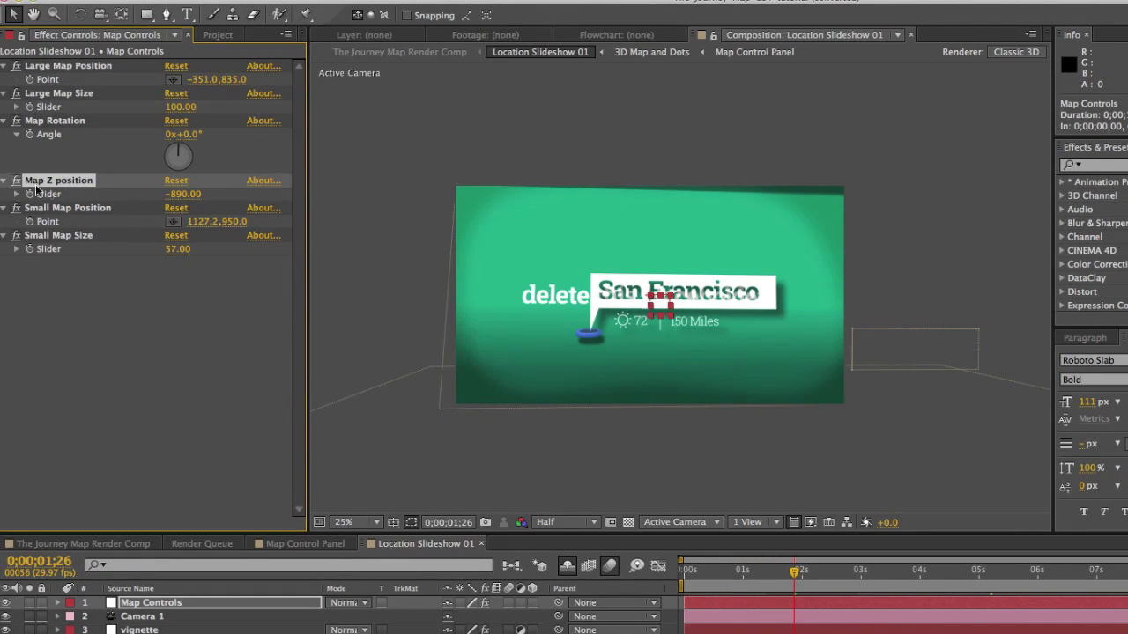
left_click(54, 129)
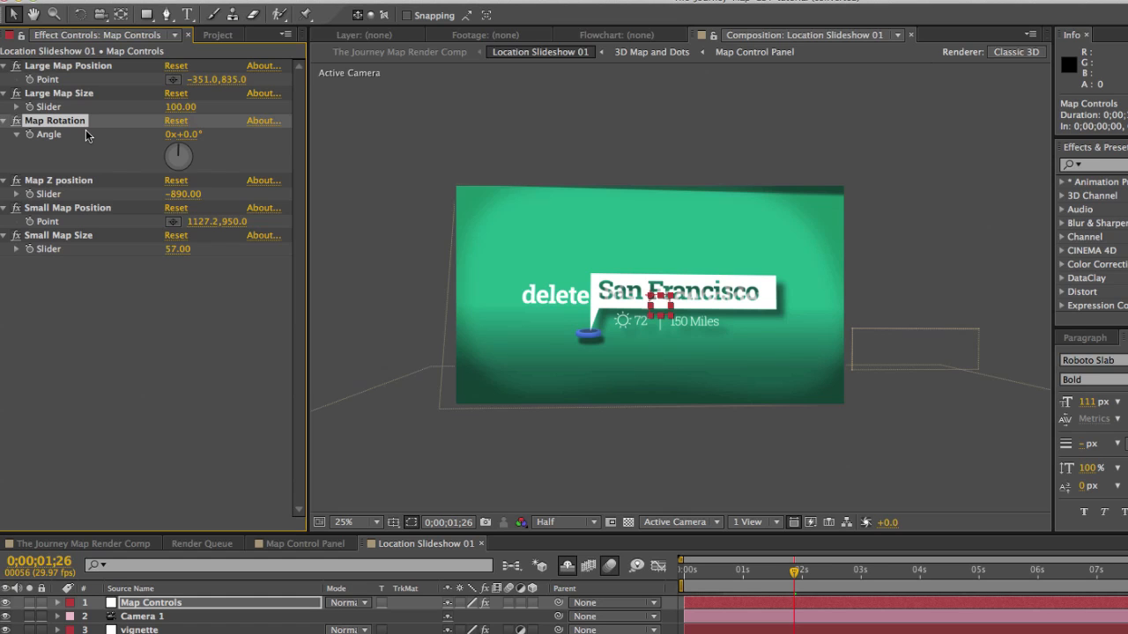
At 0;00;05;06, bring the small map into the frame by lowering the Small Map Position X value to 489.2
left_click(993, 571)
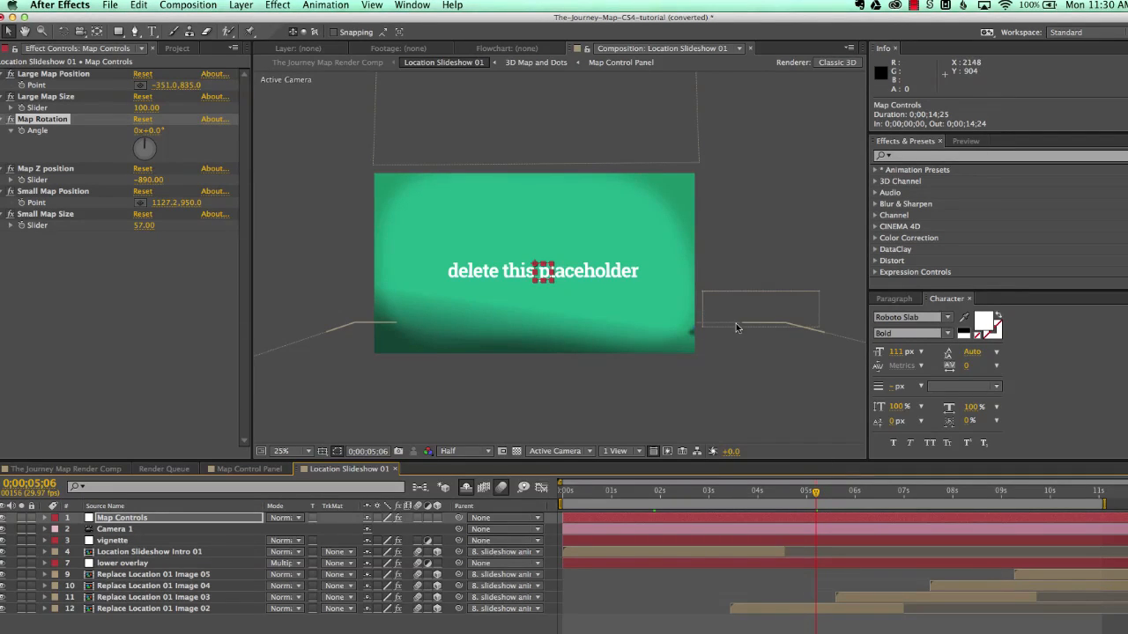
left_click(45, 172)
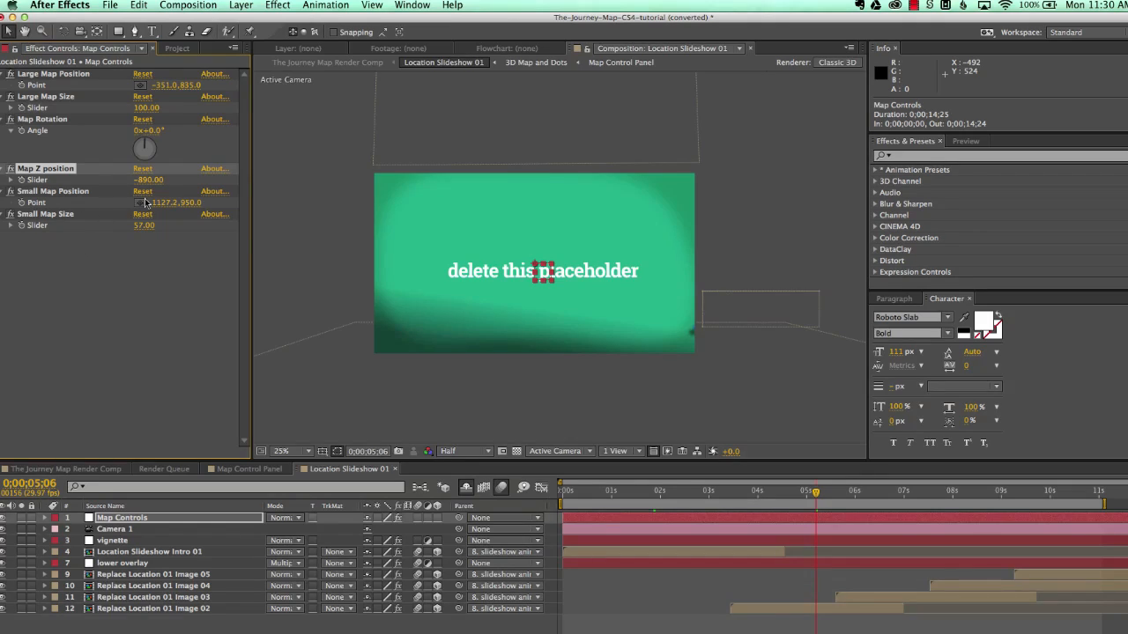
left_click_drag(162, 204, 30, 204)
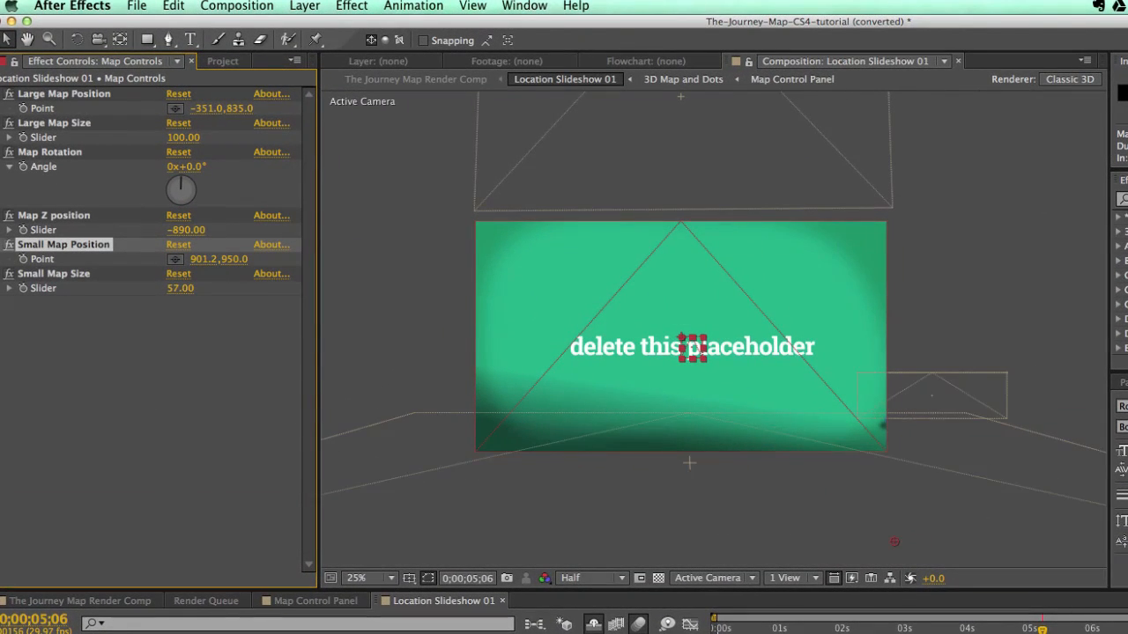
left_click_drag(7, 261, 2, 261)
left_click_drag(202, 261, 1, 261)
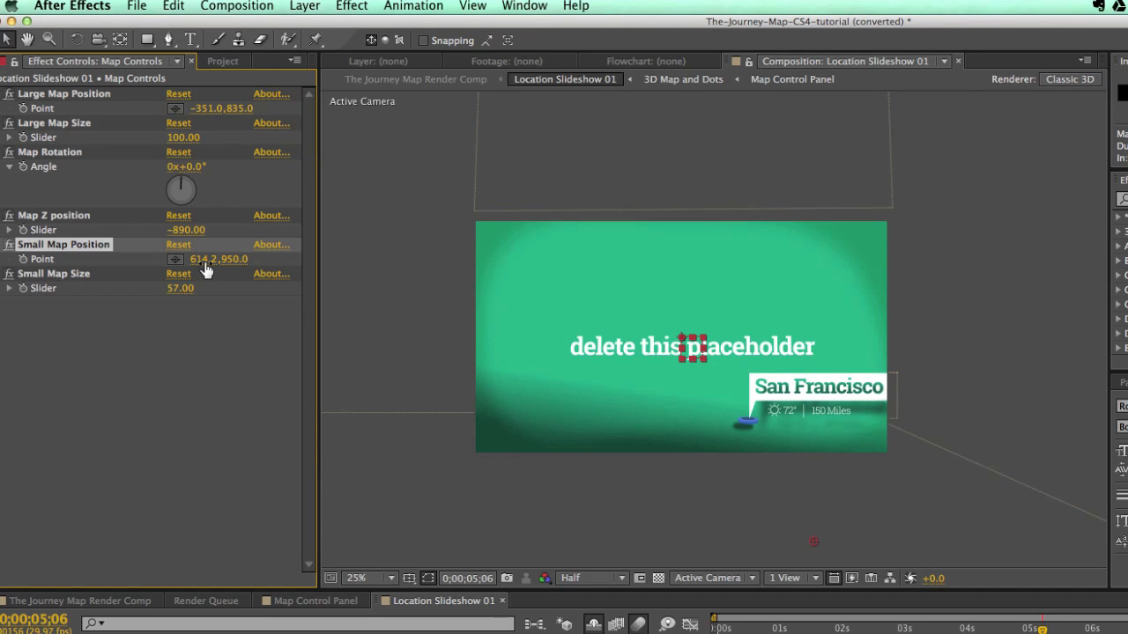
left_click_drag(204, 263, 90, 258)
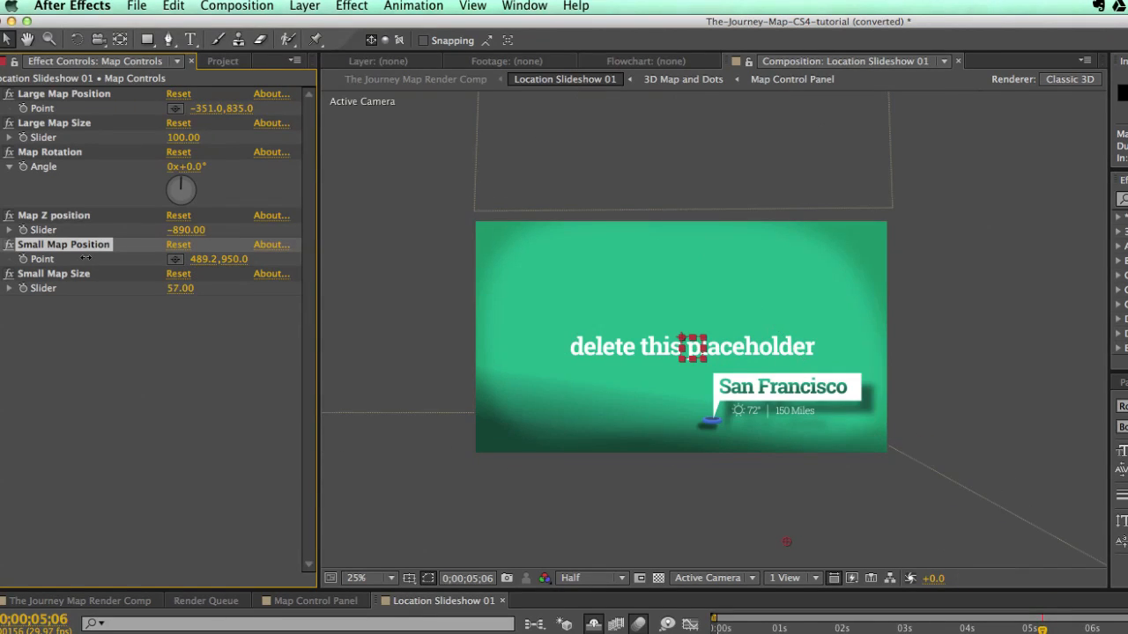
Set the Small Map Size to 44 and the Small Map Position to 654.2, 932
left_click_drag(178, 288, 171, 313)
left_click_drag(199, 259, 336, 266)
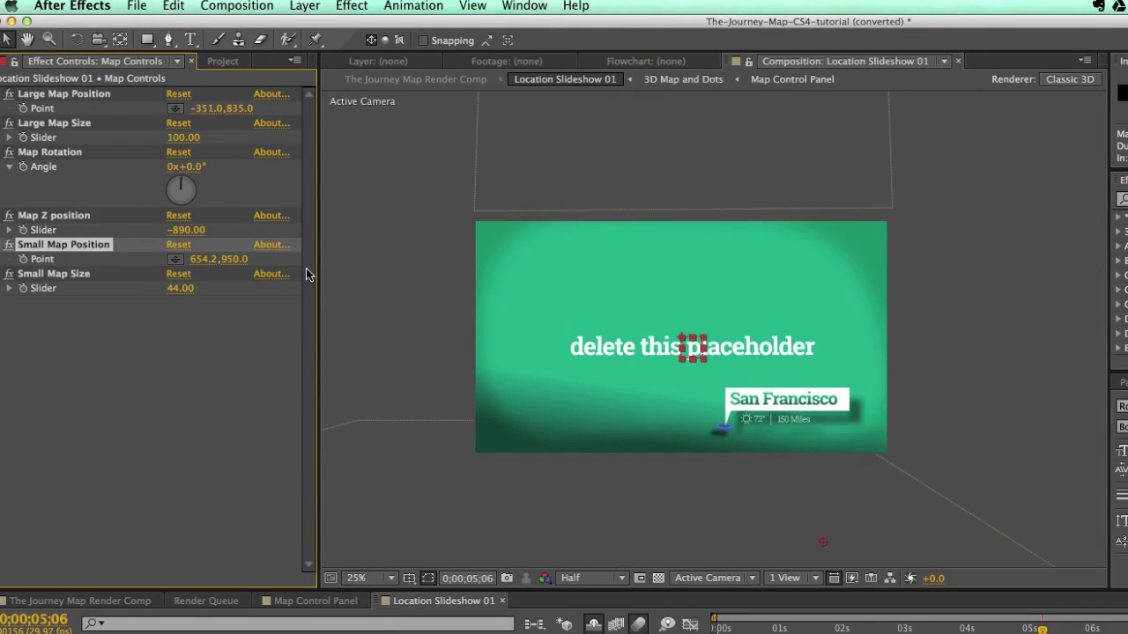
left_click_drag(226, 261, 217, 284)
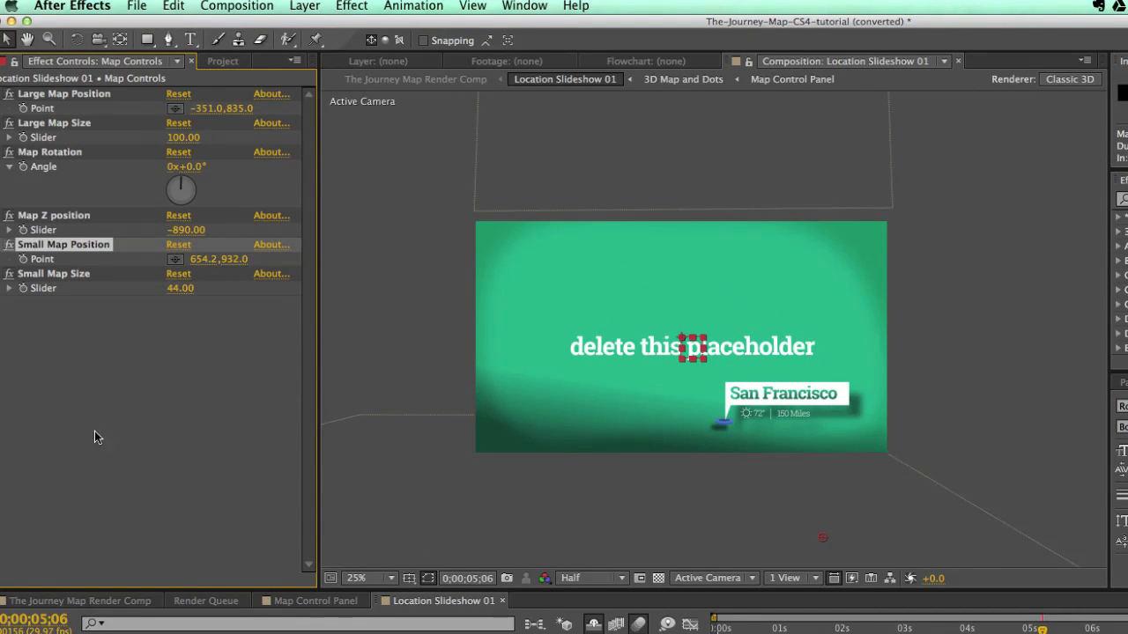
Open the Replace Location 01 Image 01 composition from the Replace Location Images 01 folder and hide its placeholder layer
left_click(224, 62)
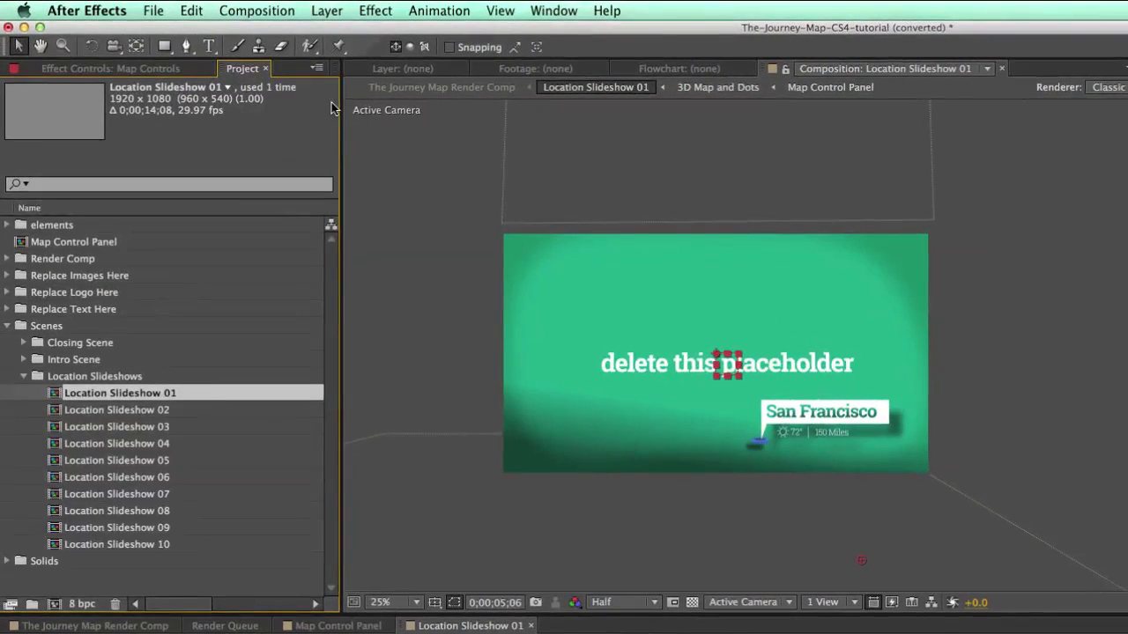
left_click(21, 400)
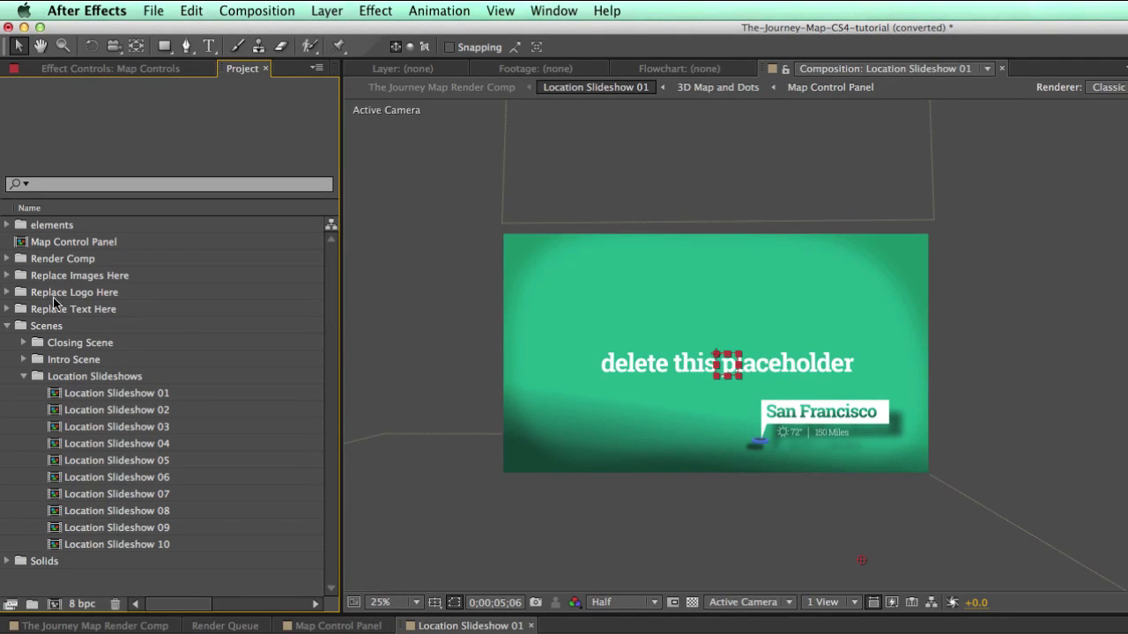
left_click(61, 277)
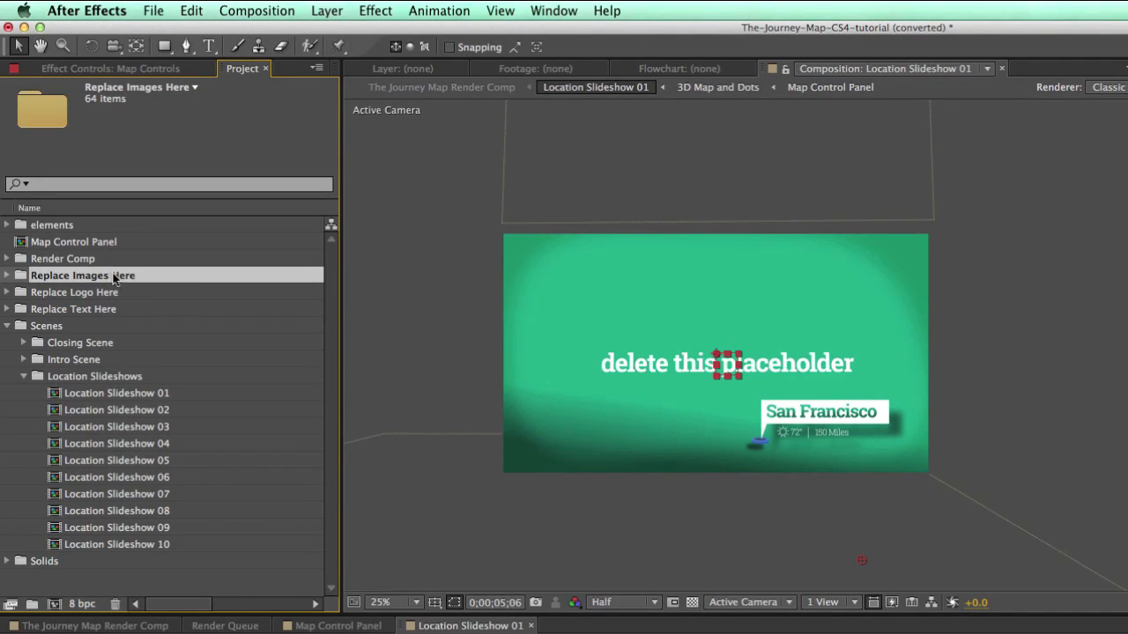
left_click(3, 274)
left_click(7, 275)
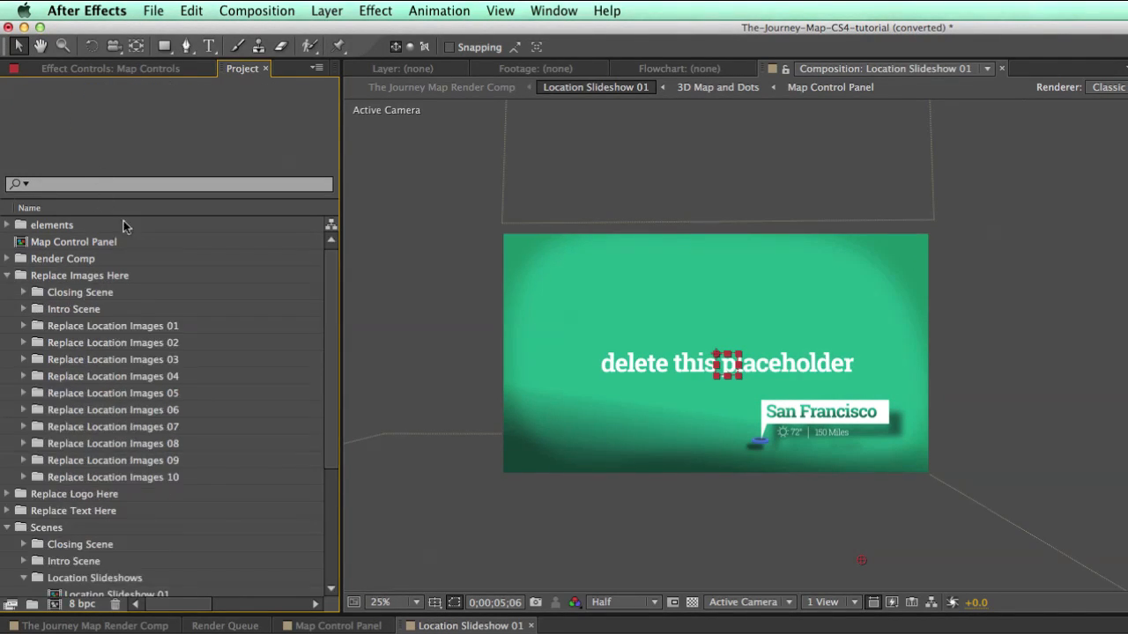
left_click(44, 331)
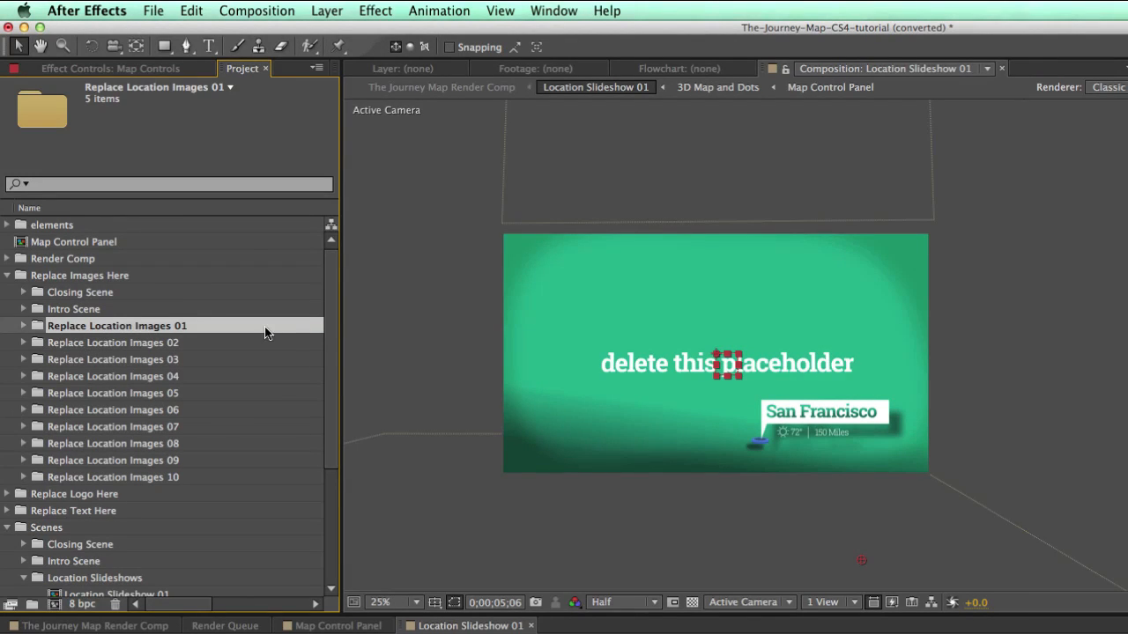
left_click(24, 326)
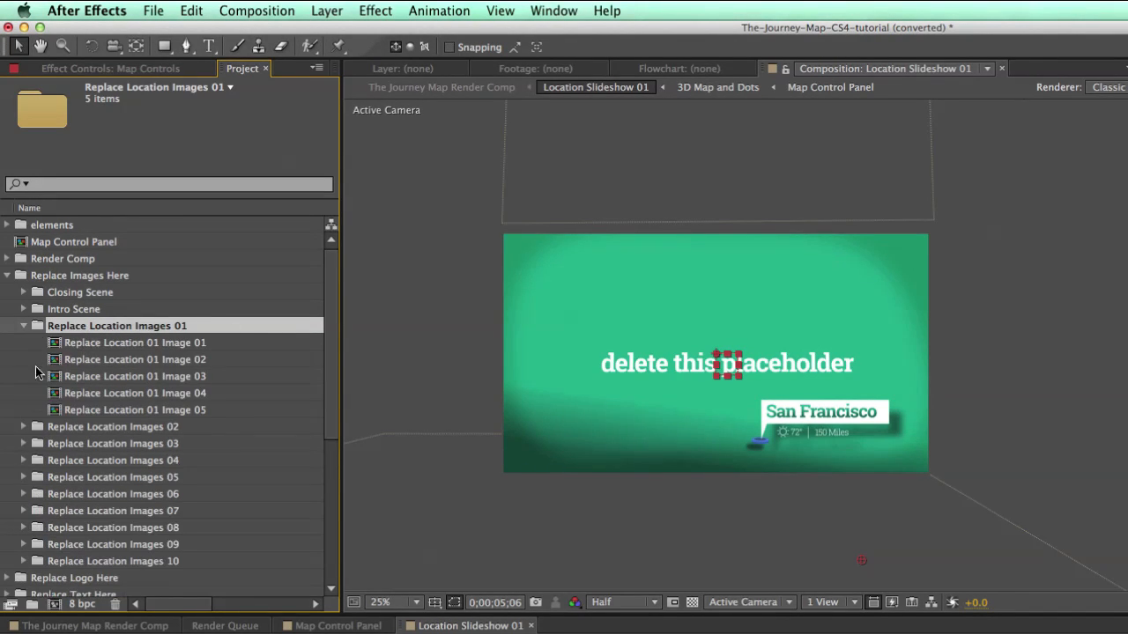
left_click(149, 342)
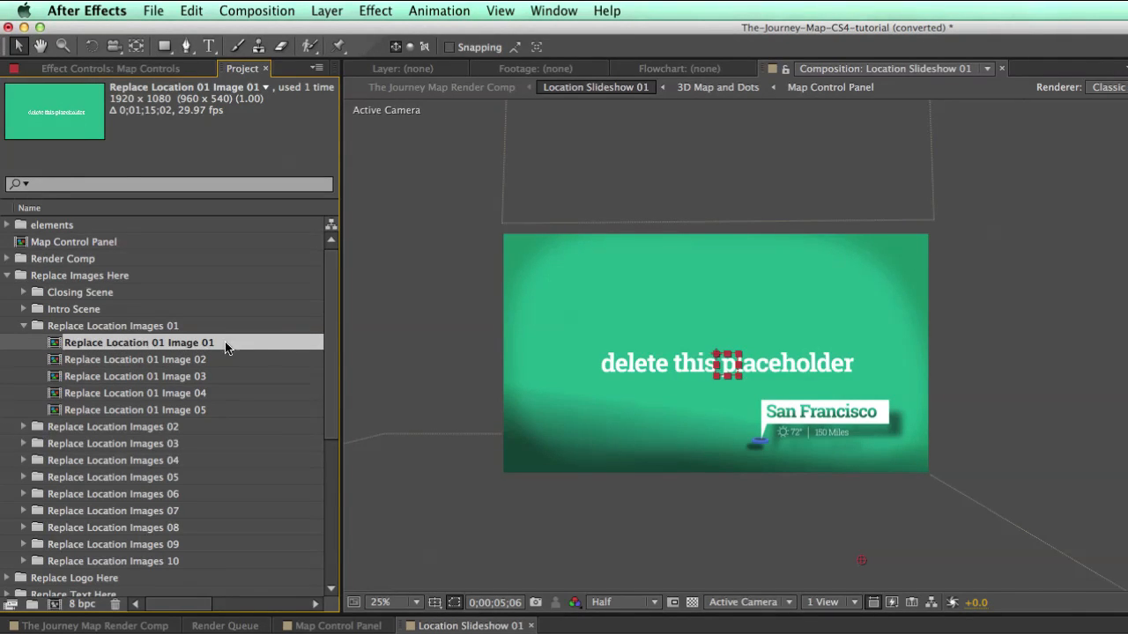
double_click(202, 343)
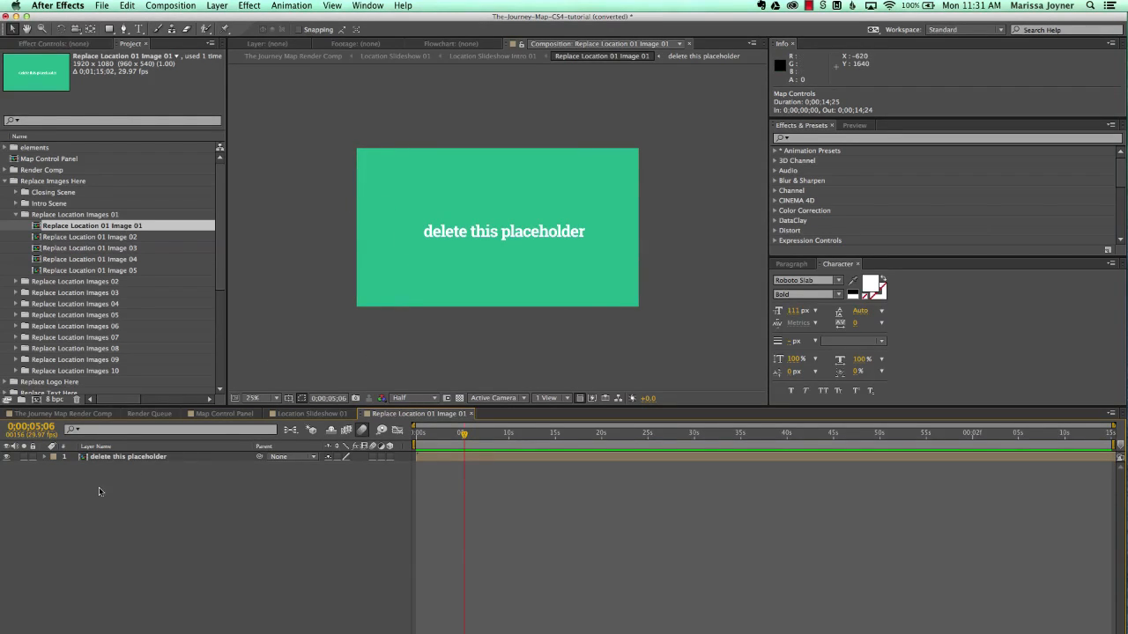
left_click(117, 457)
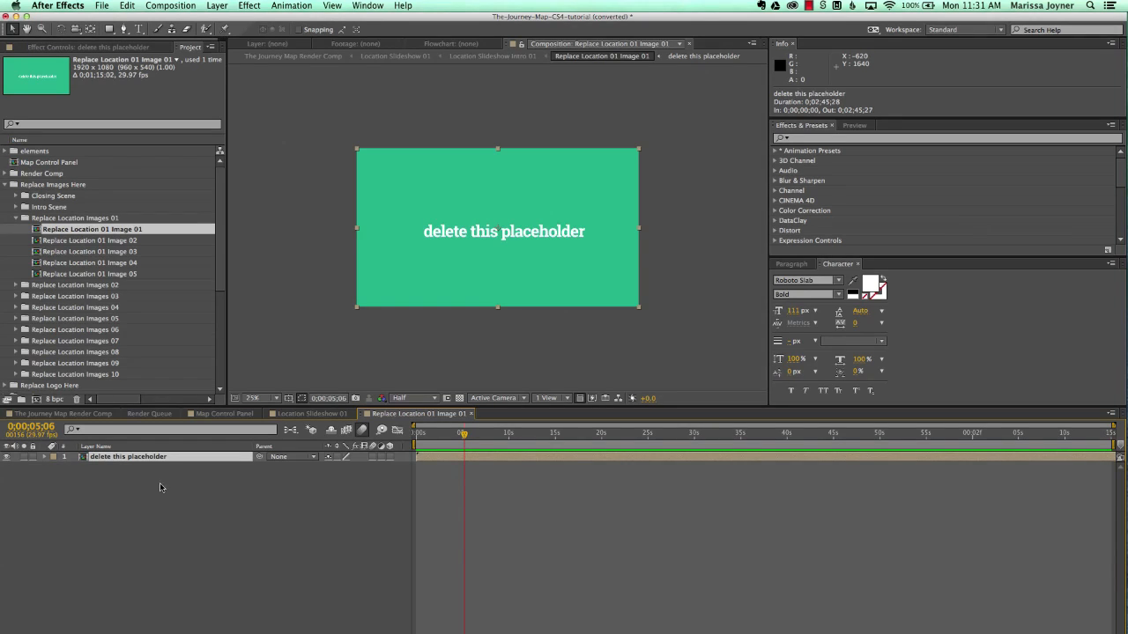
left_click(7, 458)
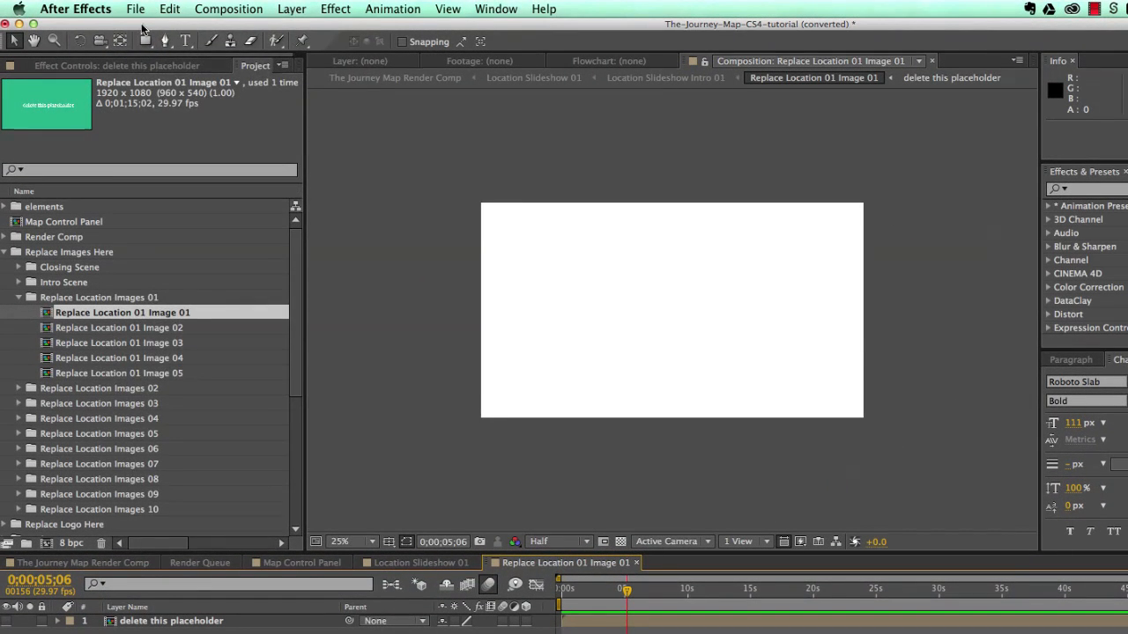
Import Boston_downtown_skyline-wikicommons.jpg from the placeholders folder into the project
left_click(168, 9)
mouse_move(167, 199)
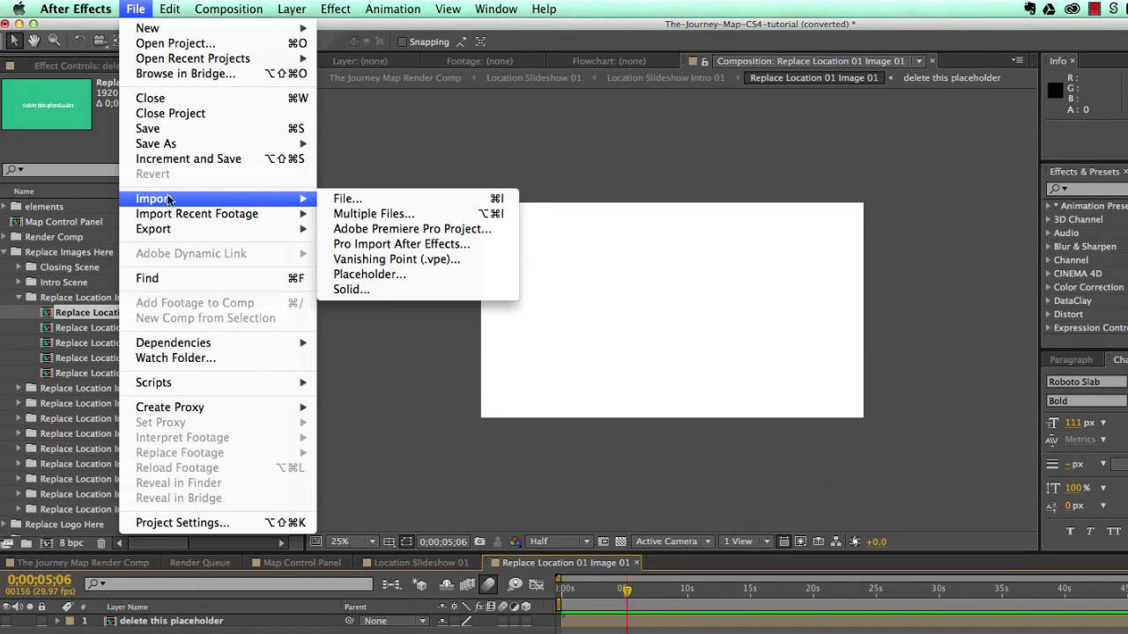
left_click(357, 200)
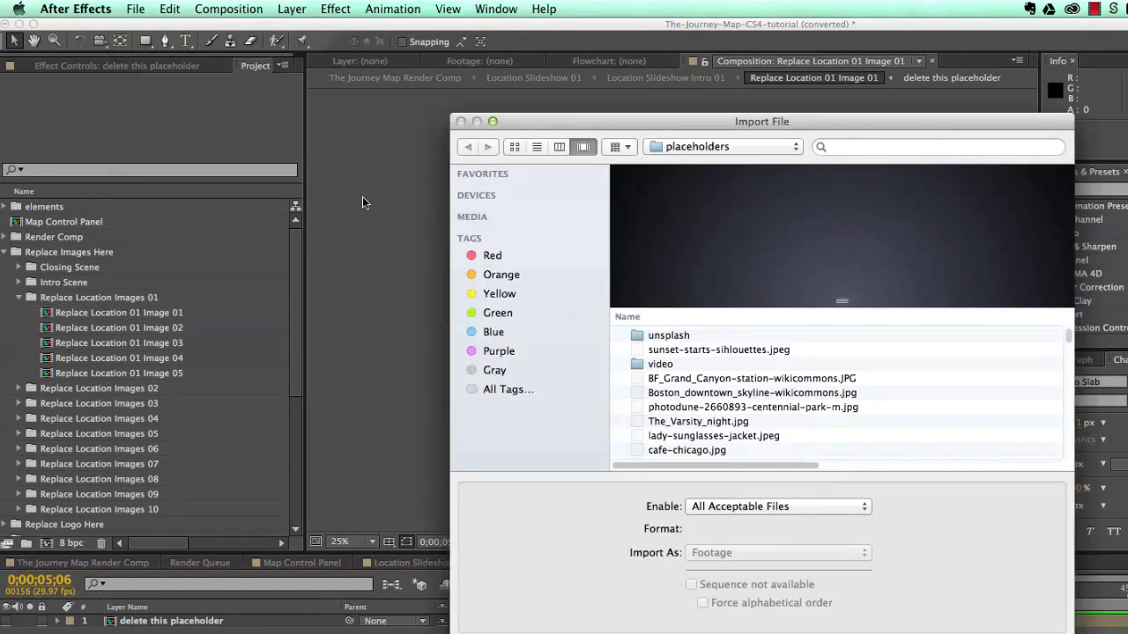
left_click_drag(557, 119, 450, 101)
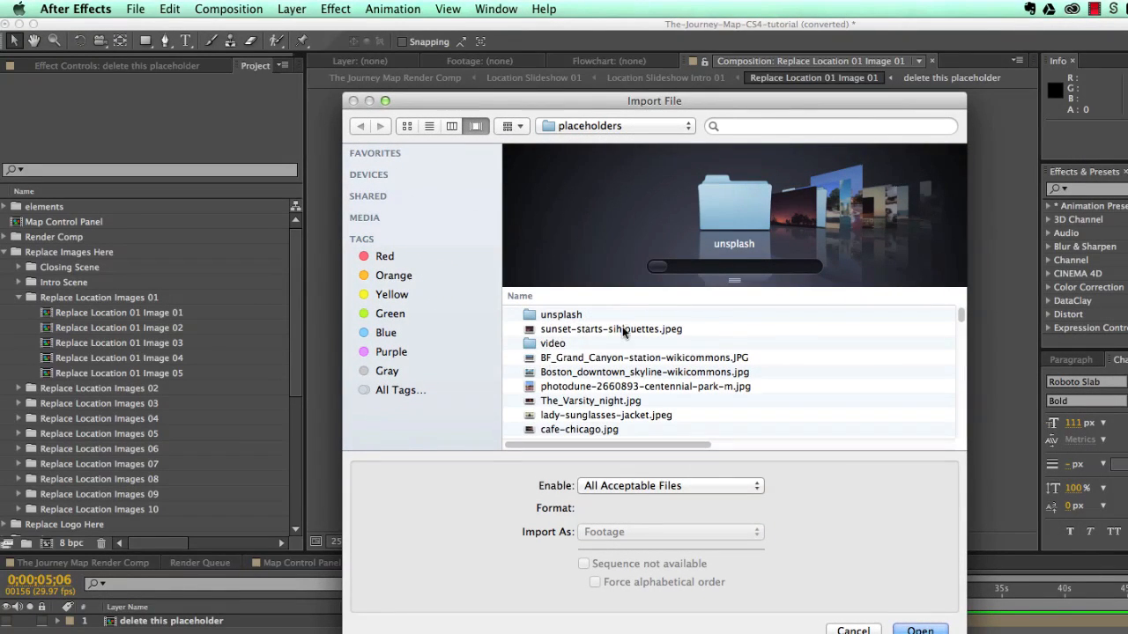
left_click(599, 374)
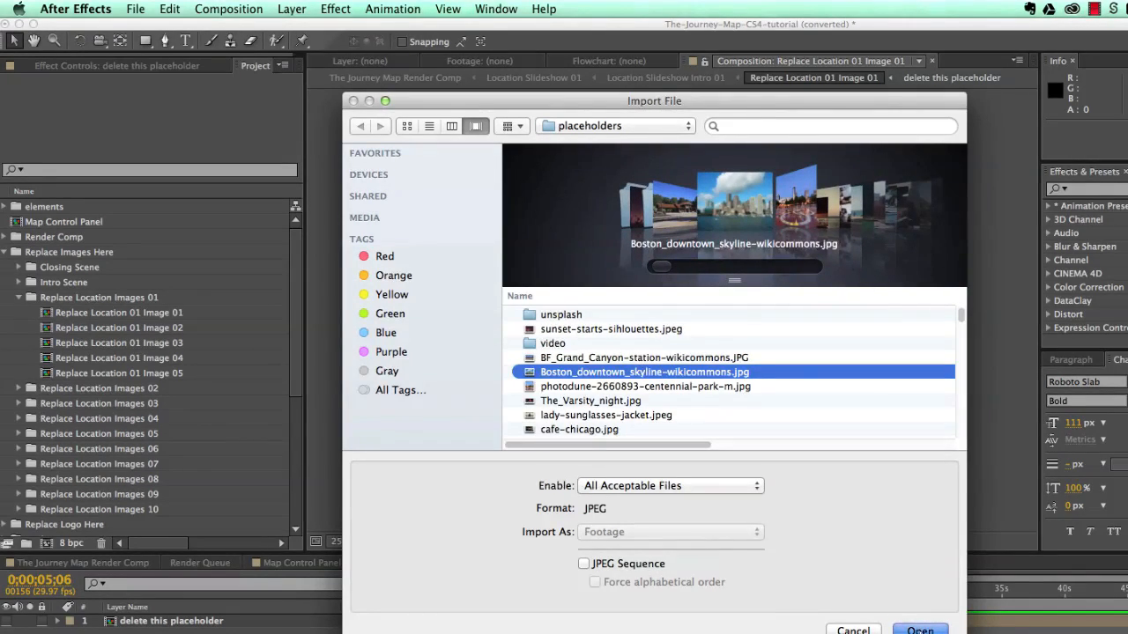
key("Return")
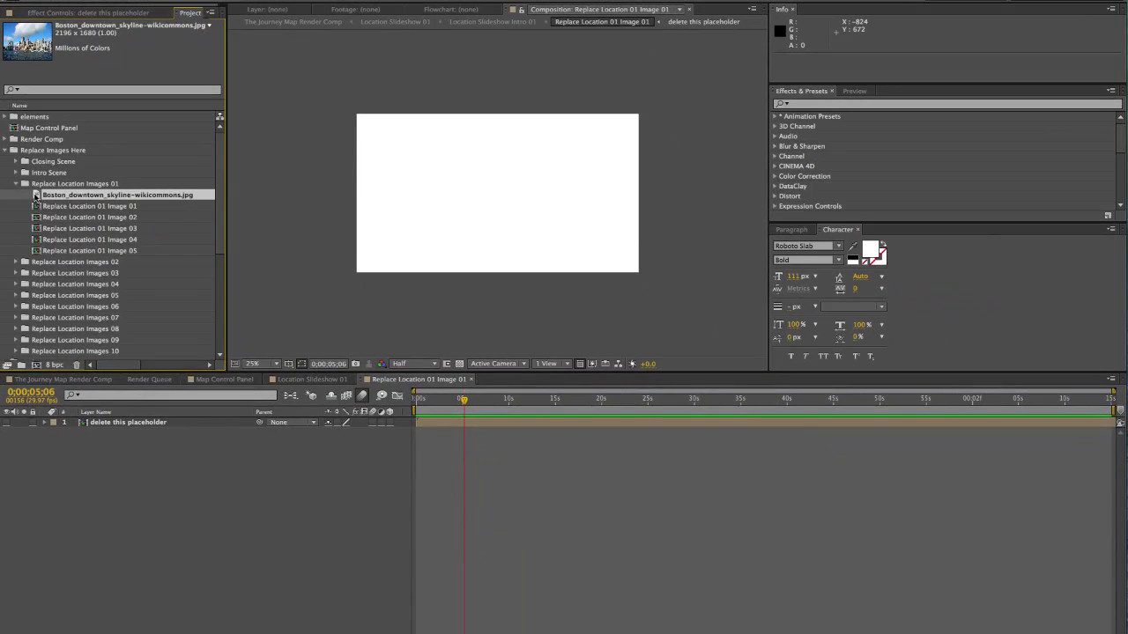
Add the Boston skyline image above the placeholder layer and position it at about 956, 500 in the frame
left_click_drag(46, 314, 89, 389)
left_click_drag(68, 250, 119, 424)
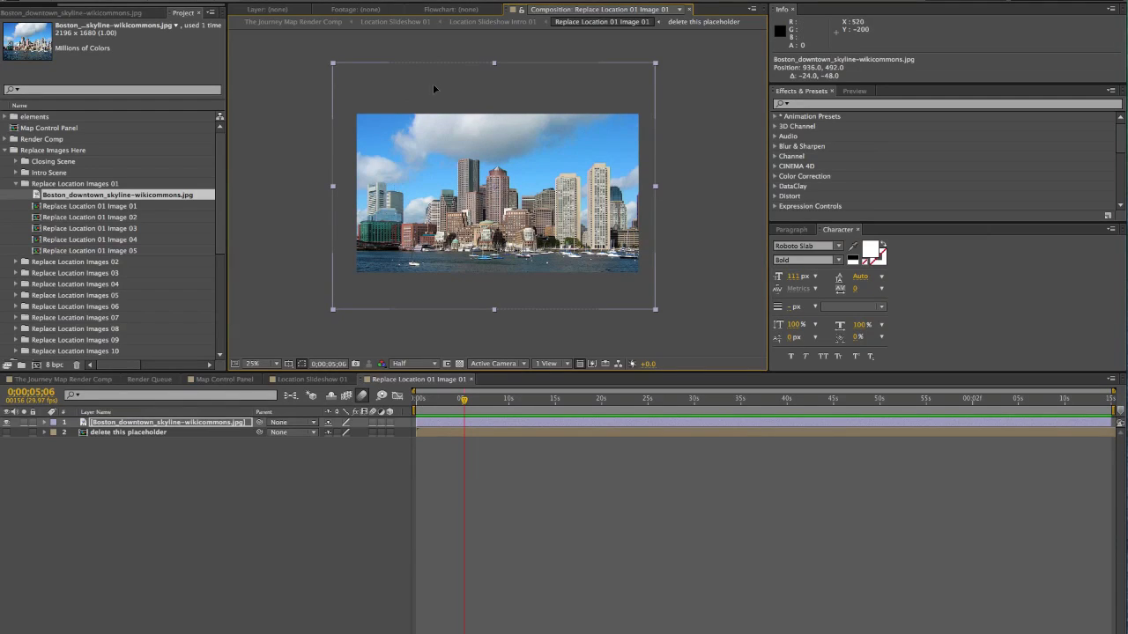
left_click_drag(432, 91, 476, 95)
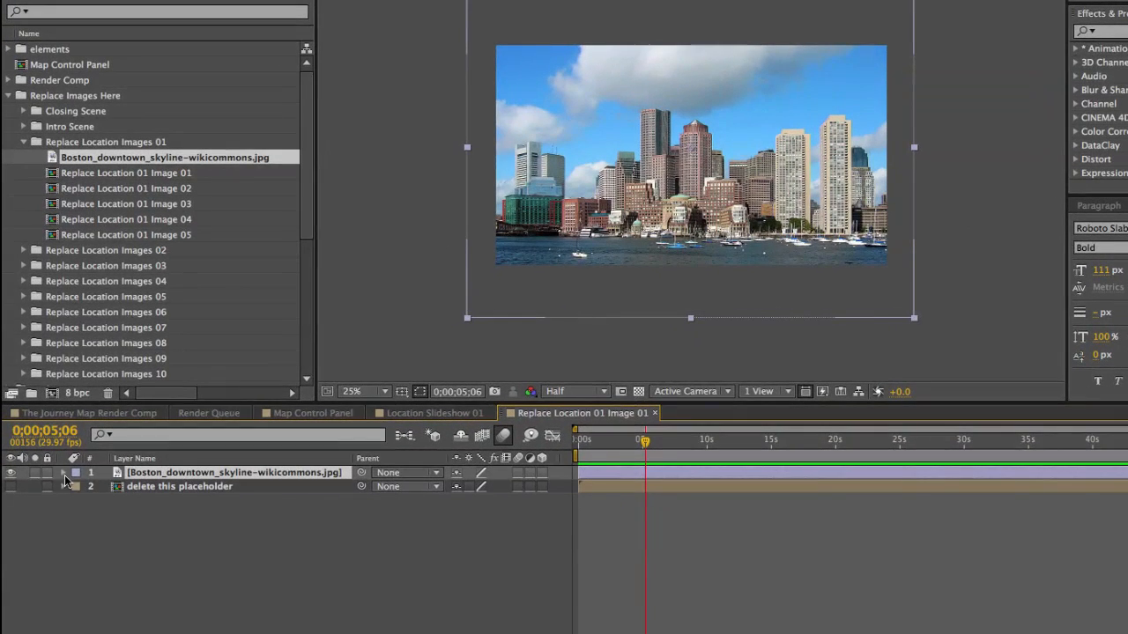
Reduce the Boston skyline layer's Scale to 89% in its transform properties
left_click(44, 422)
left_click(77, 487)
left_click(199, 530)
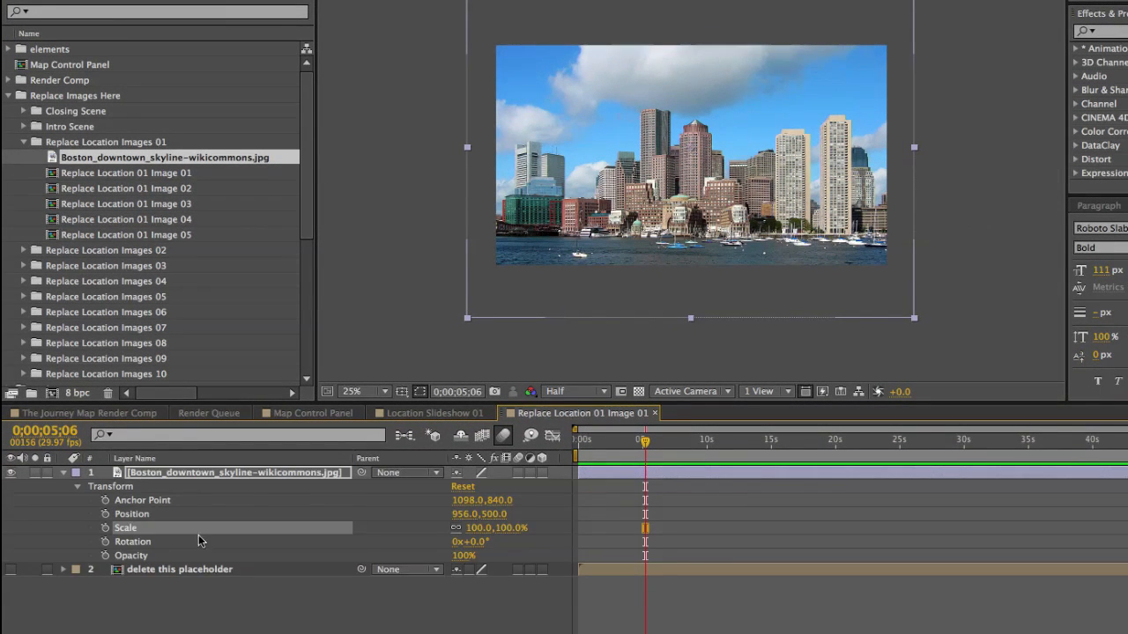
left_click_drag(515, 532, 504, 528)
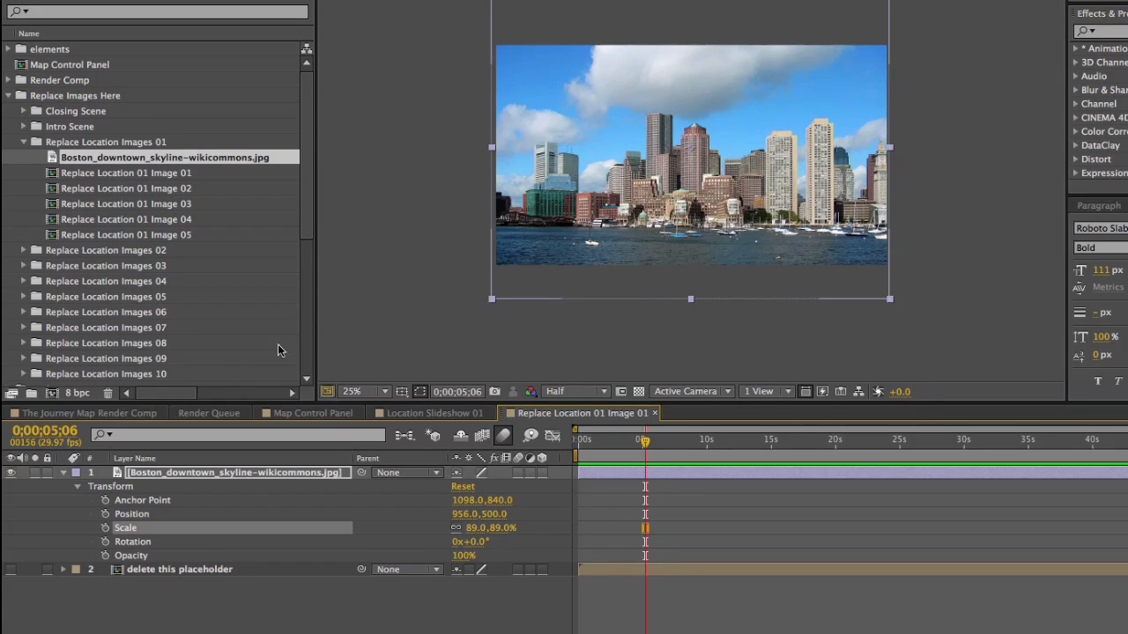
Fit the Boston skyline layer to the composition's width with the Fit to Comp Width transform
left_click(152, 596)
left_click(251, 475)
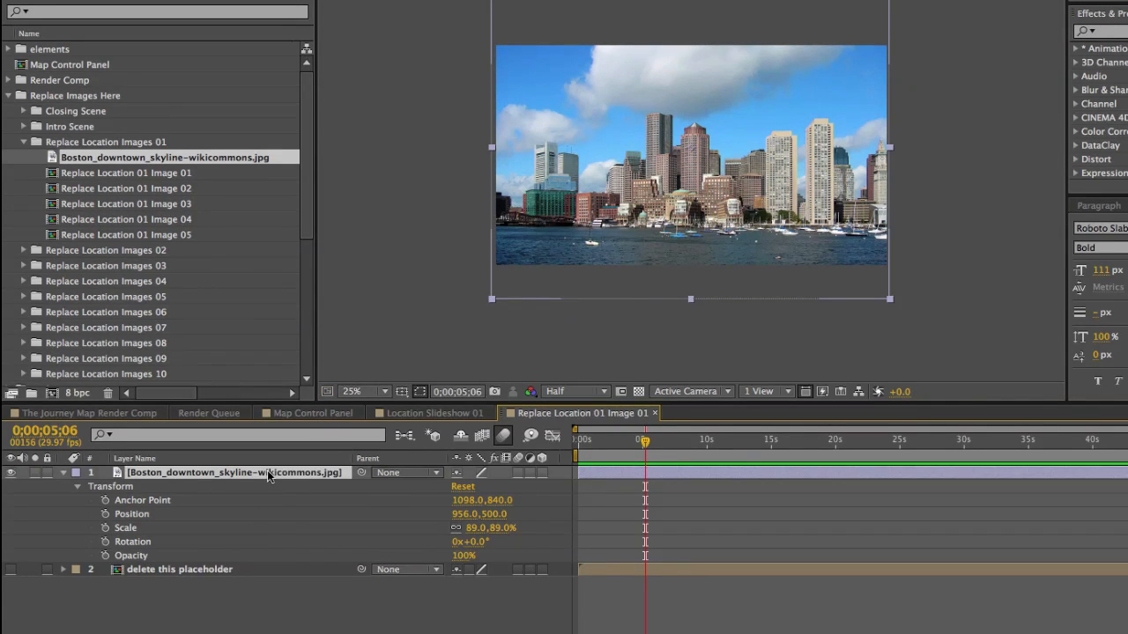
right_click(268, 475)
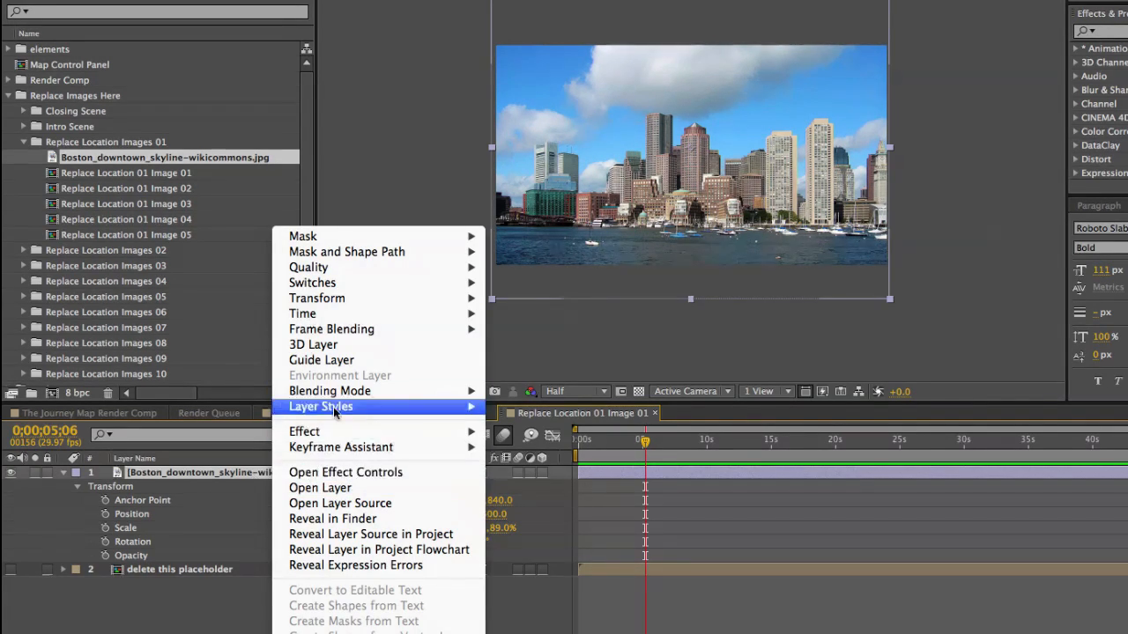
mouse_move(345, 300)
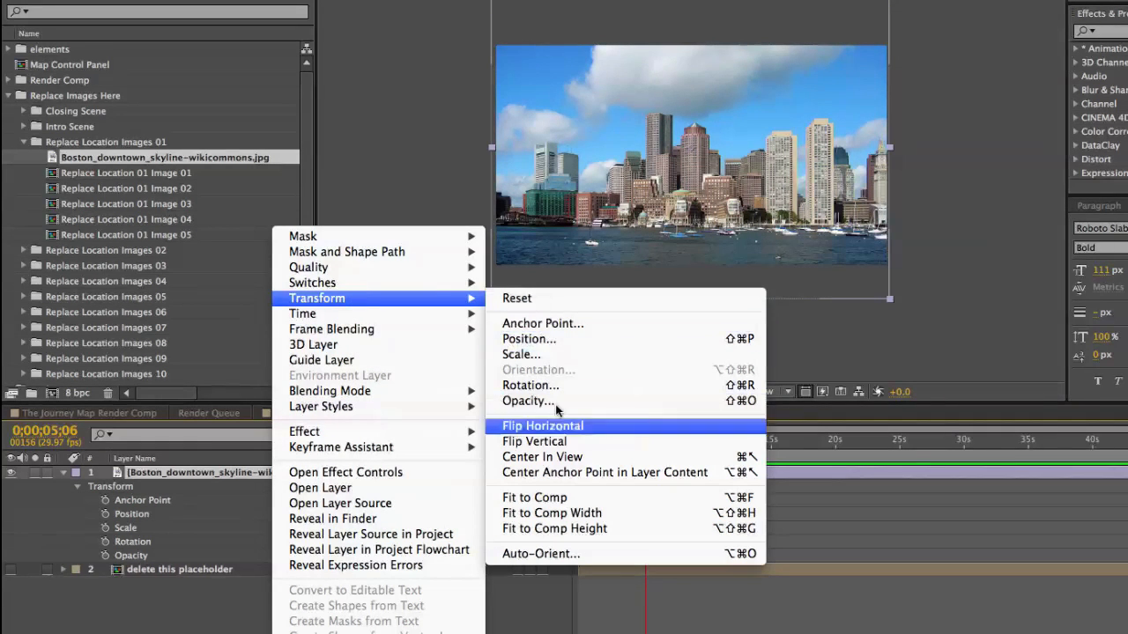
left_click(534, 514)
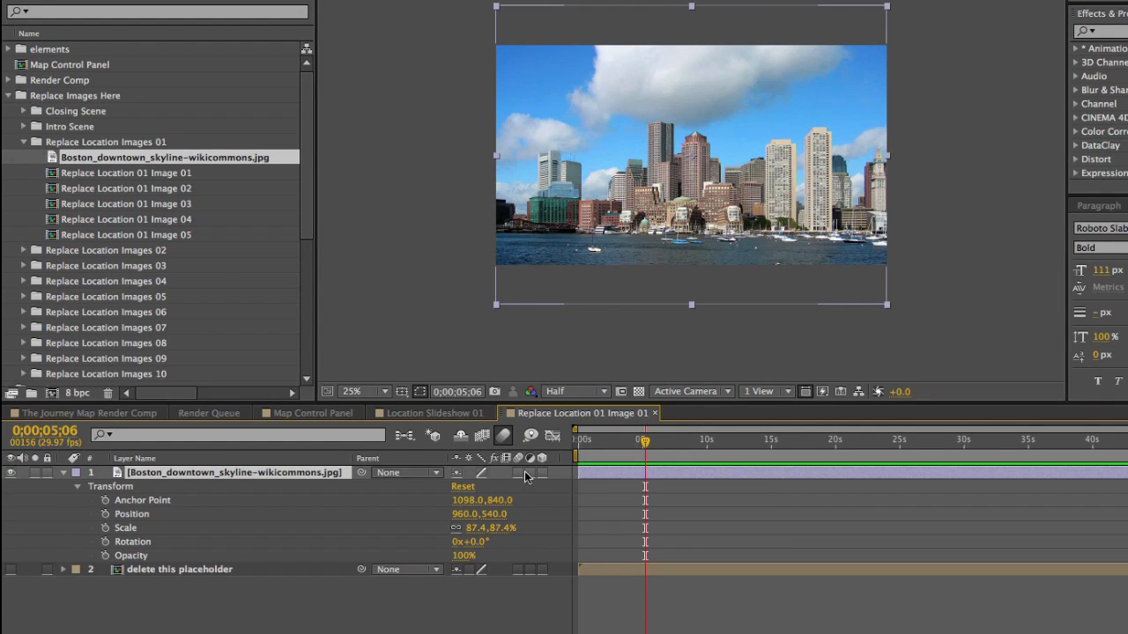
left_click(602, 324)
Return to the Location Slideshow 01 composition and check the replaced image at 0;00;01;21
left_click(417, 412)
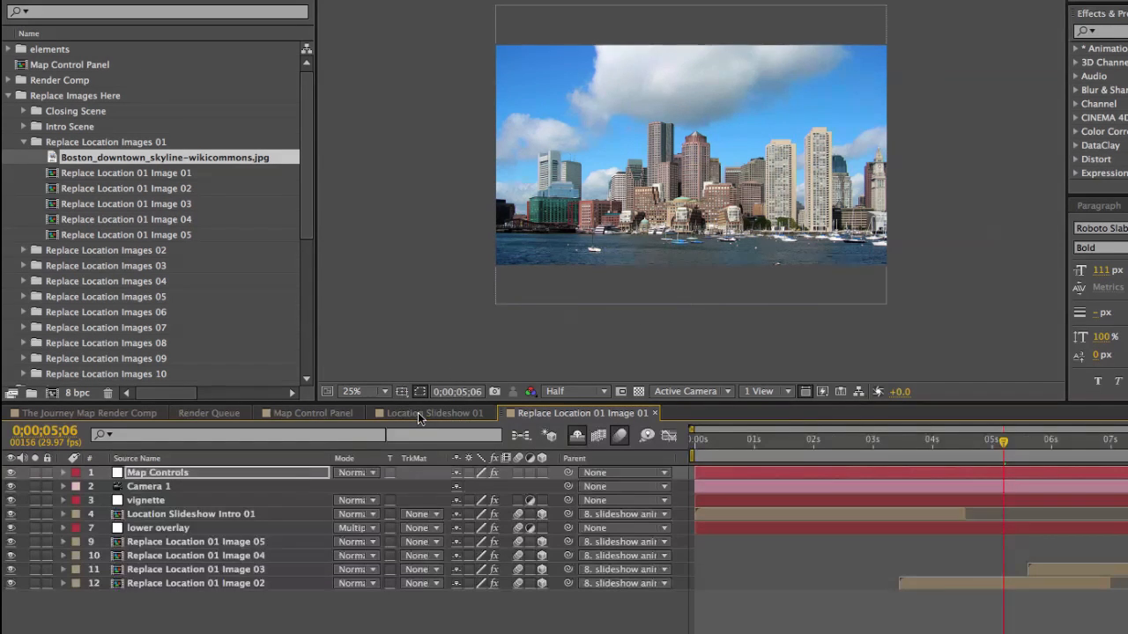
left_click(793, 444)
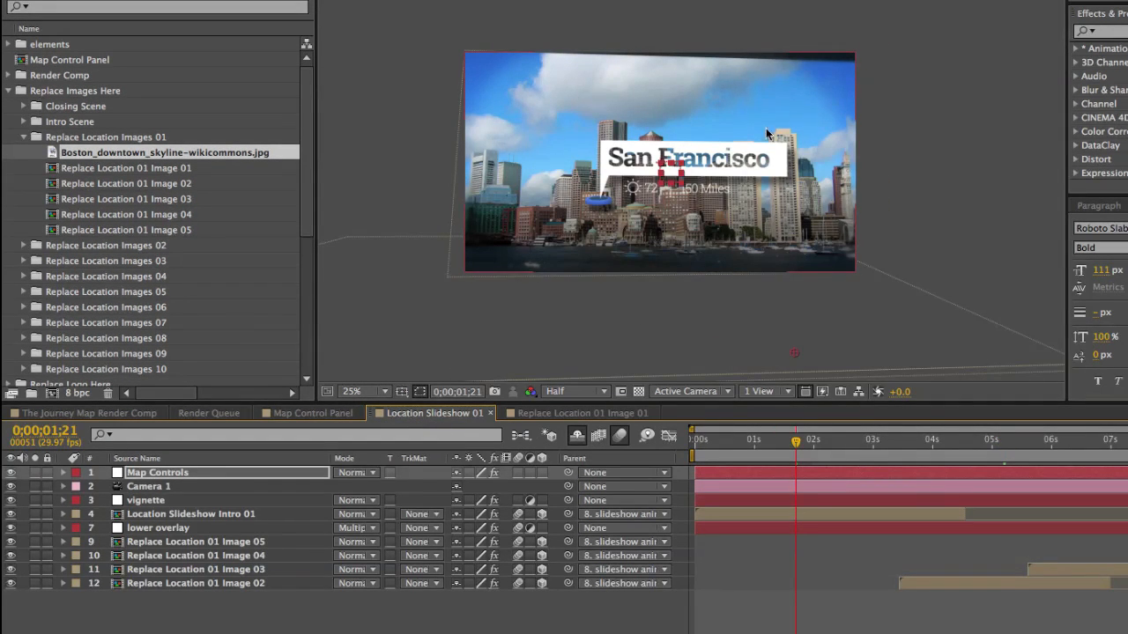
left_click(160, 618)
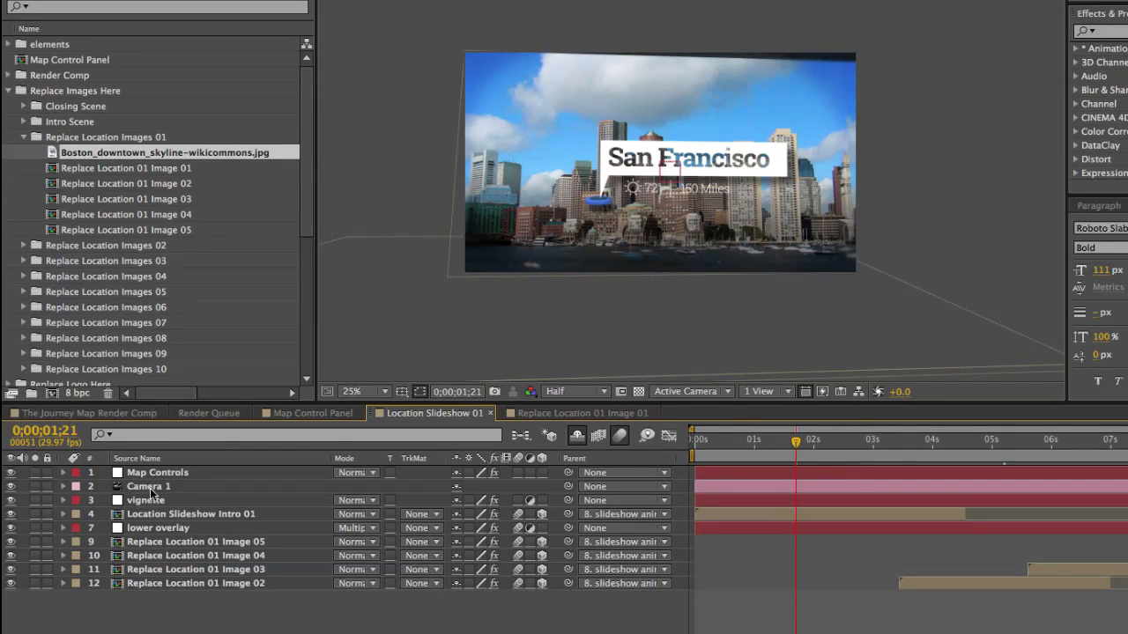
Open the Type Location Here 01 composition from the Replace Text Here folder
left_click(23, 138)
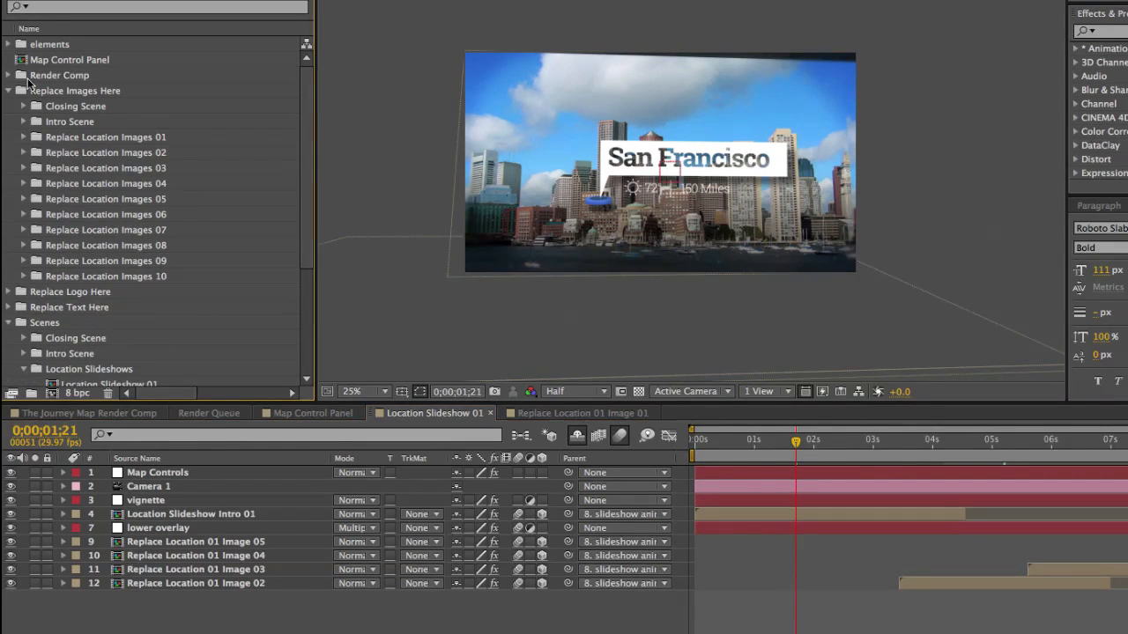
left_click(8, 90)
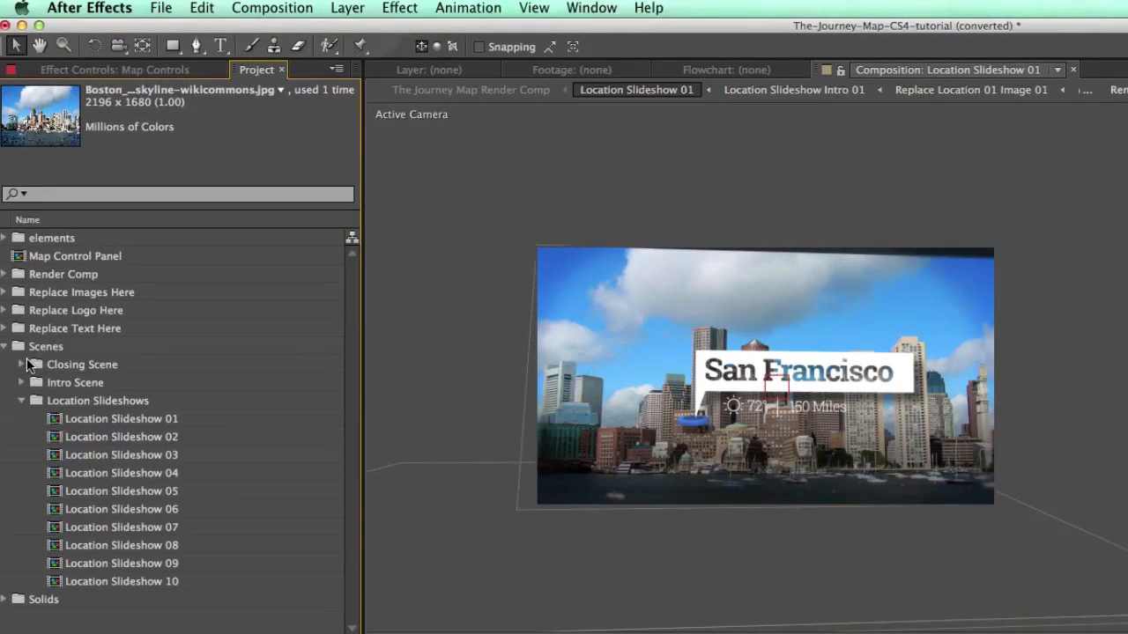
left_click(104, 125)
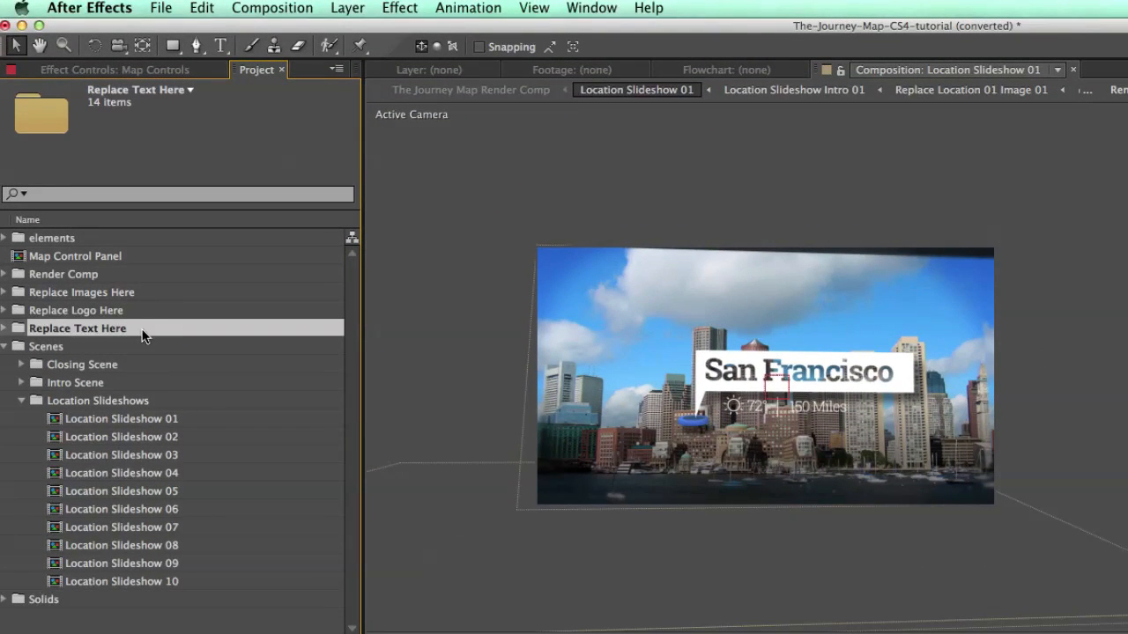
left_click(4, 329)
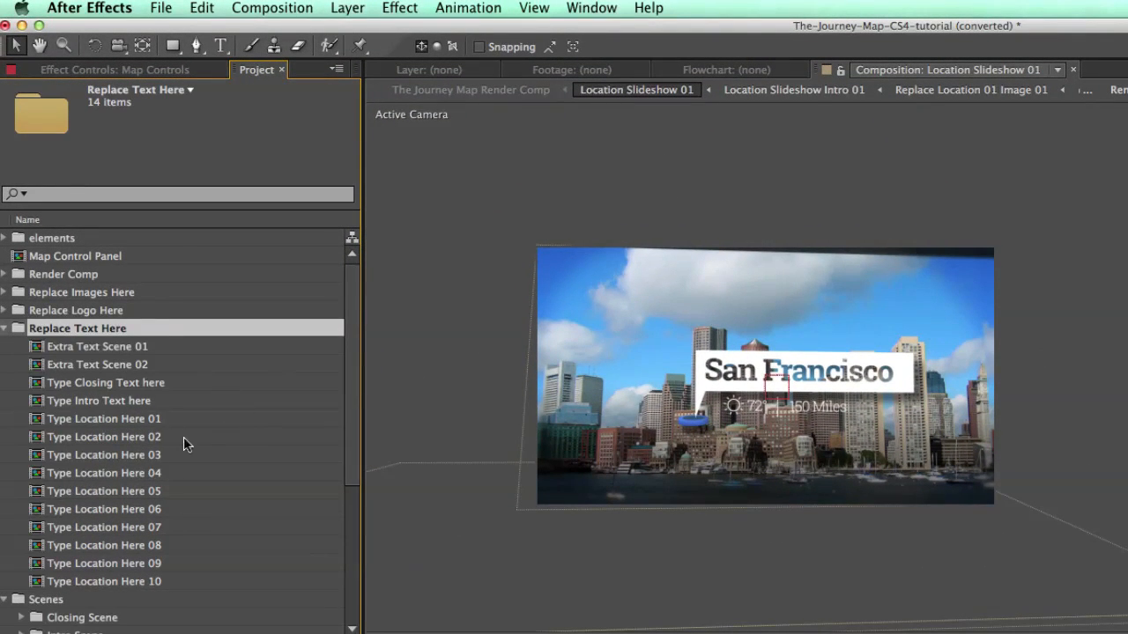
left_click(109, 420)
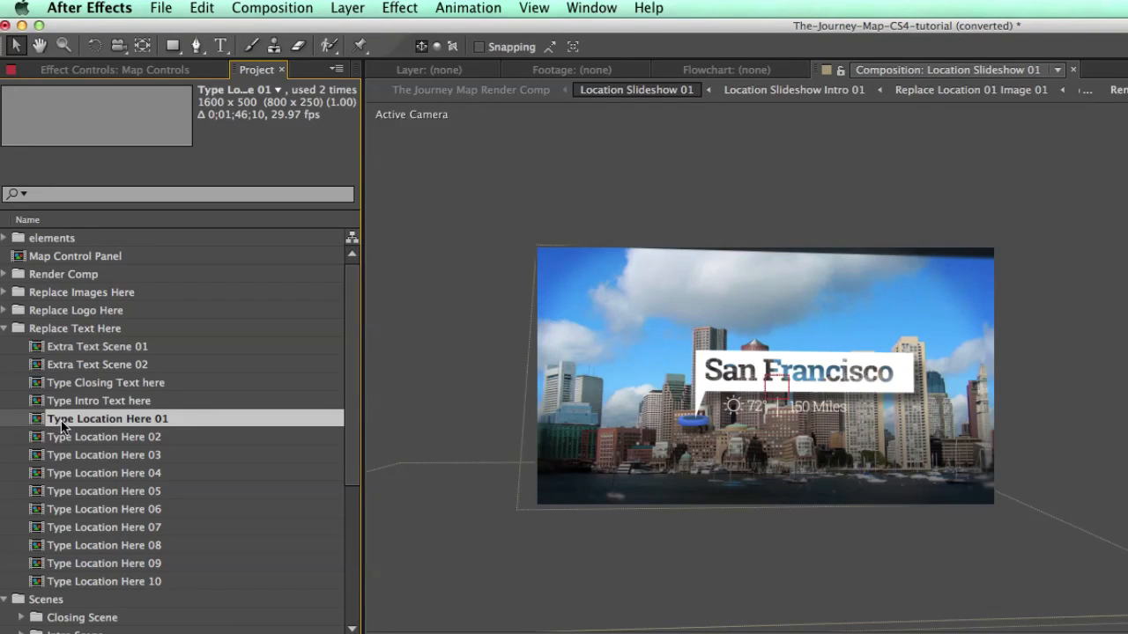
double_click(139, 421)
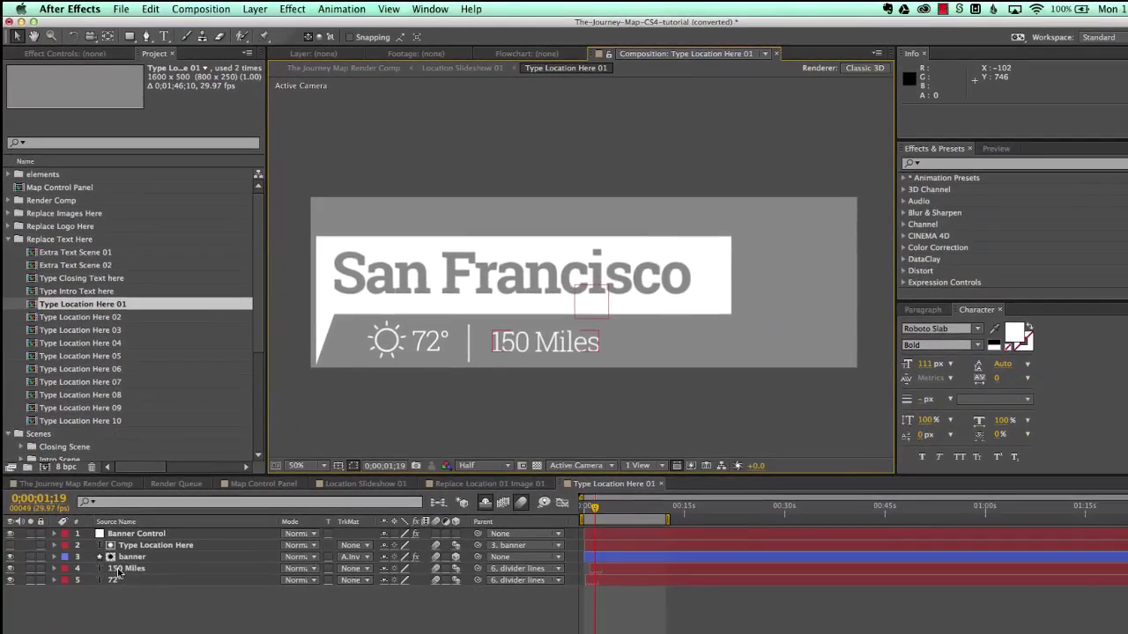
Reveal the shy layers temporarily and switch the divider lines layer's visibility off and back on
left_click(126, 569)
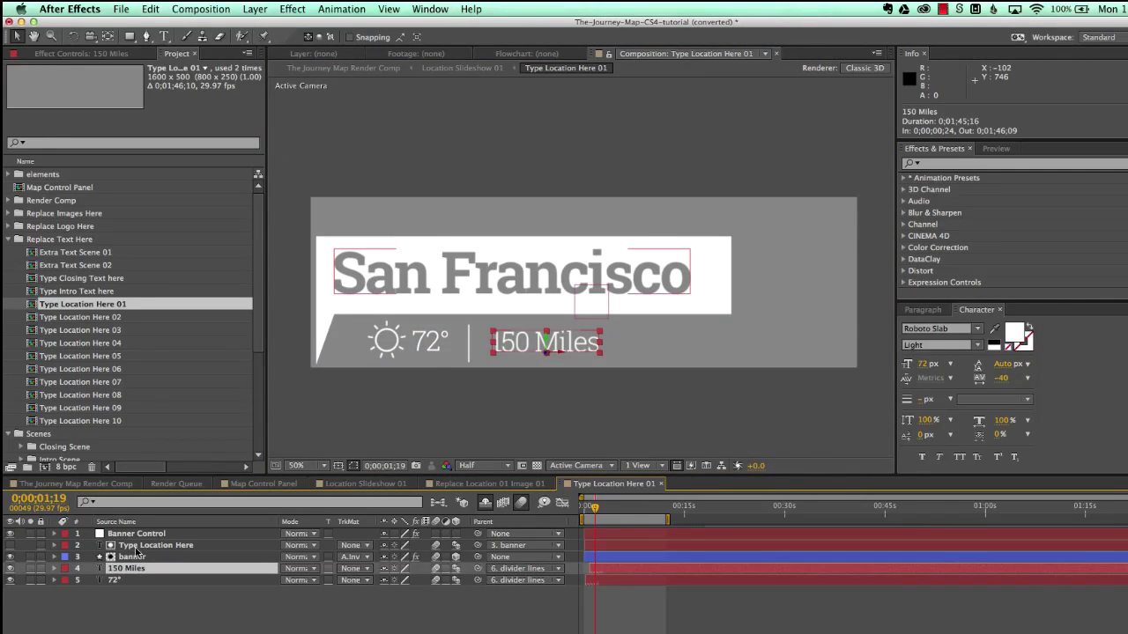
left_click(224, 546)
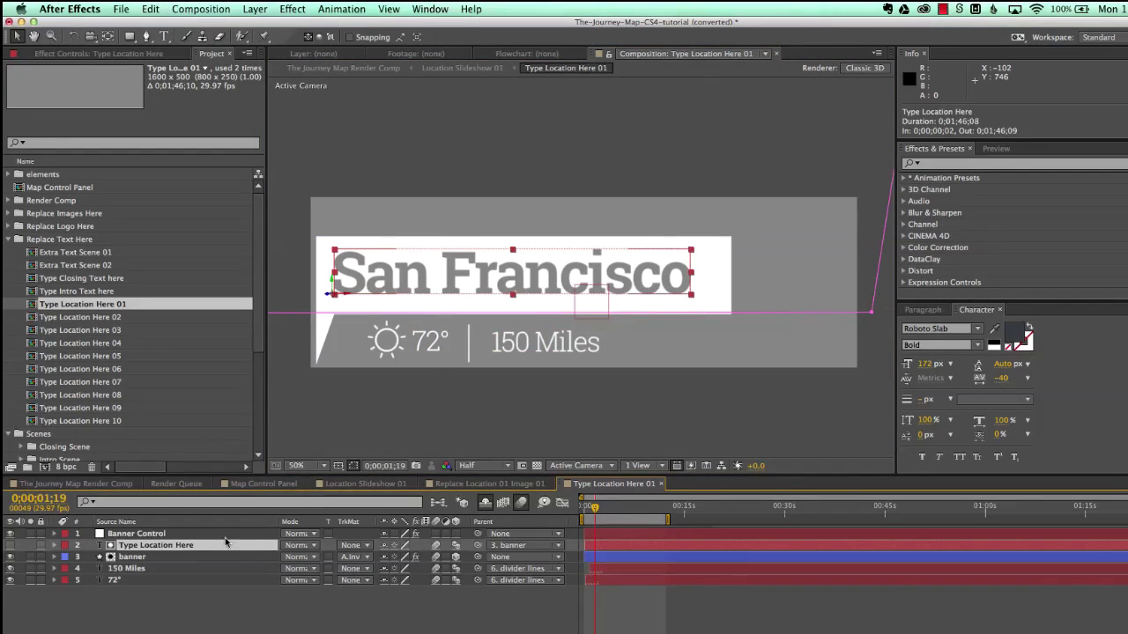
left_click(485, 503)
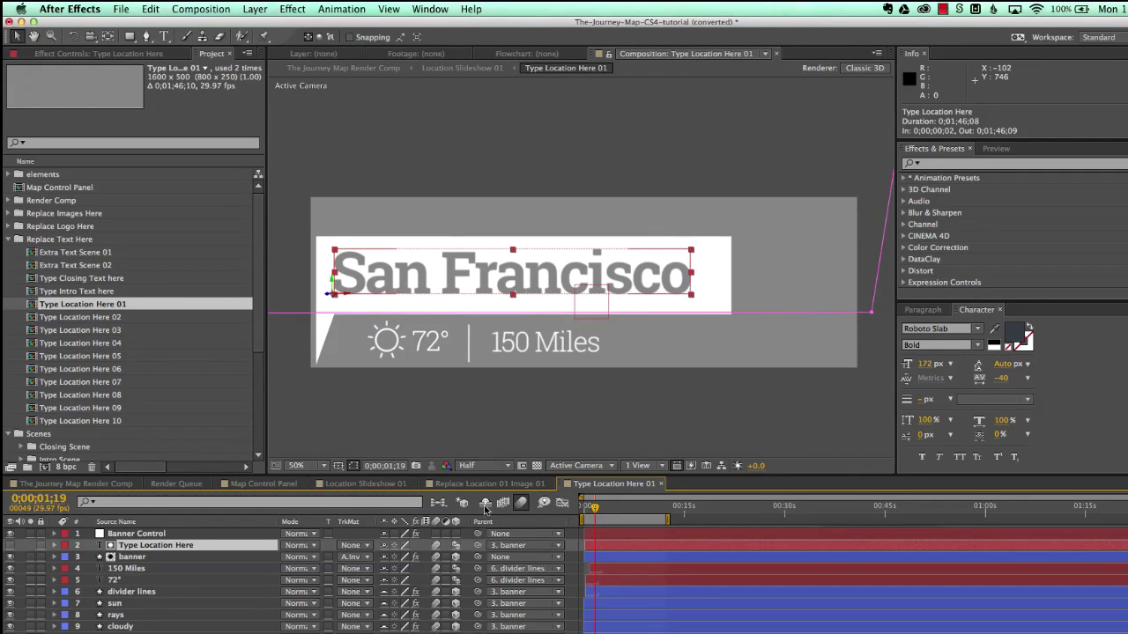
left_click(157, 596)
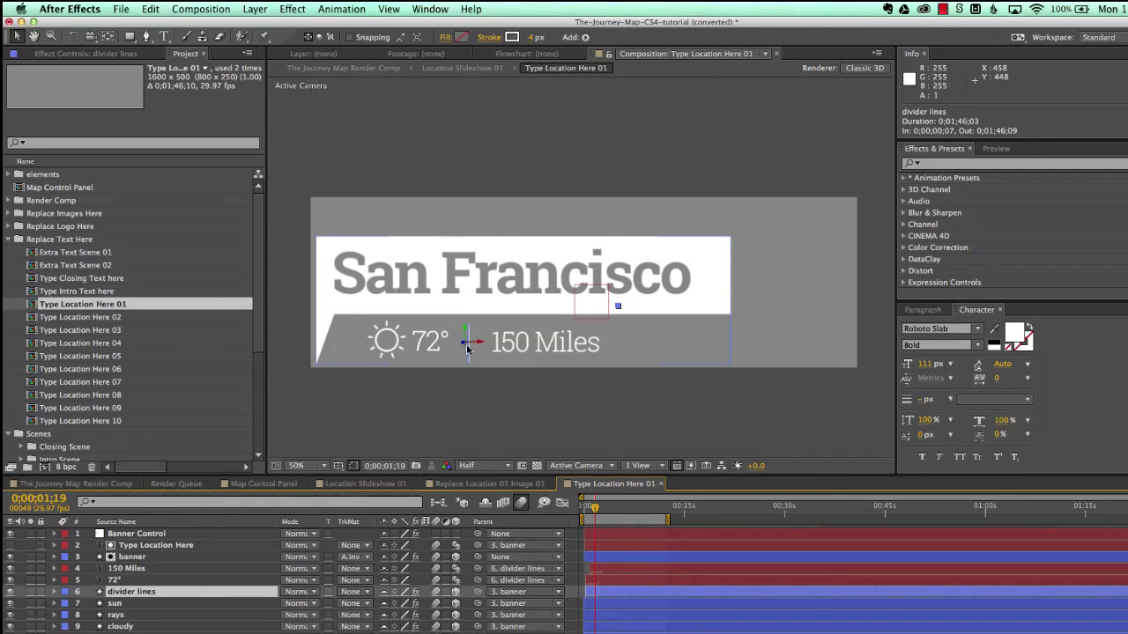
left_click(9, 592)
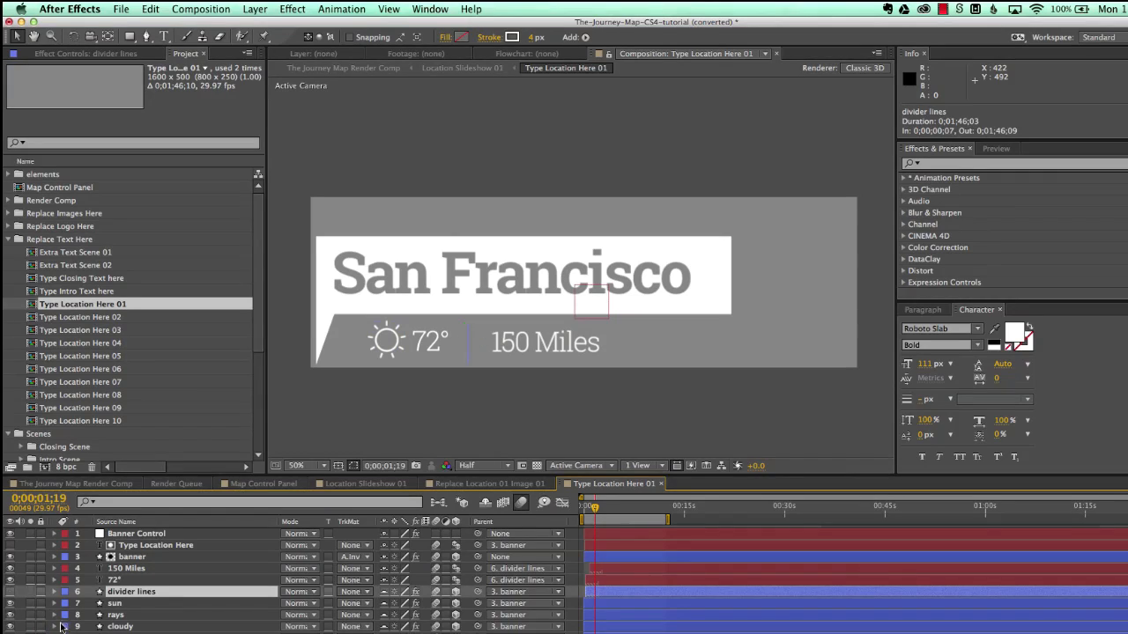
left_click(9, 592)
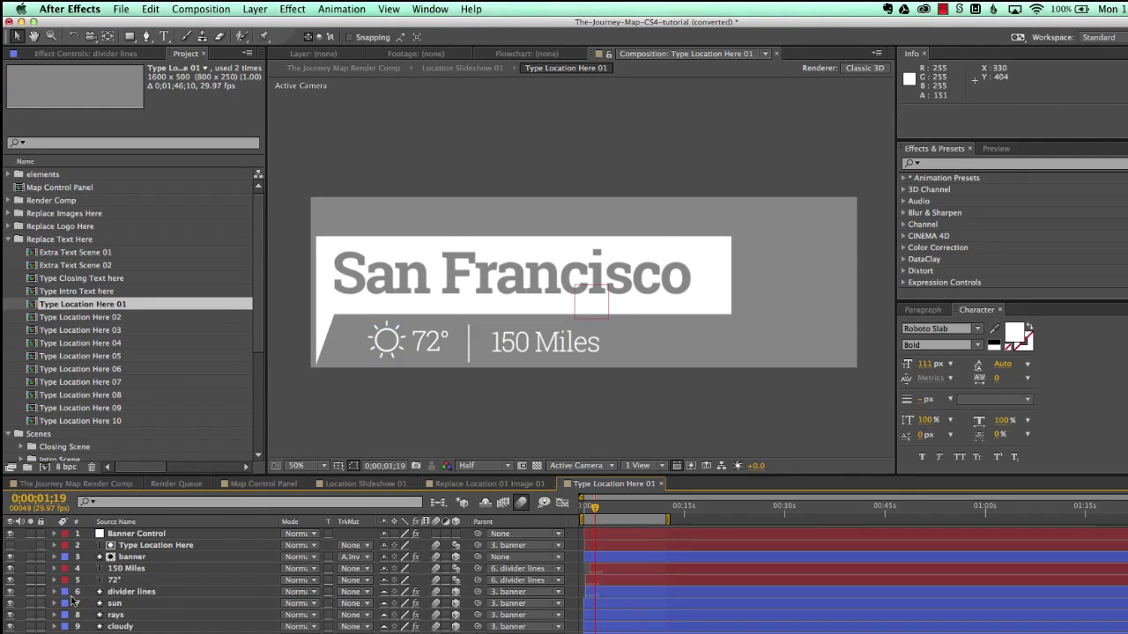
left_click(486, 504)
Replace the location name in the Type Location Here text layer with Boston
left_click(81, 546)
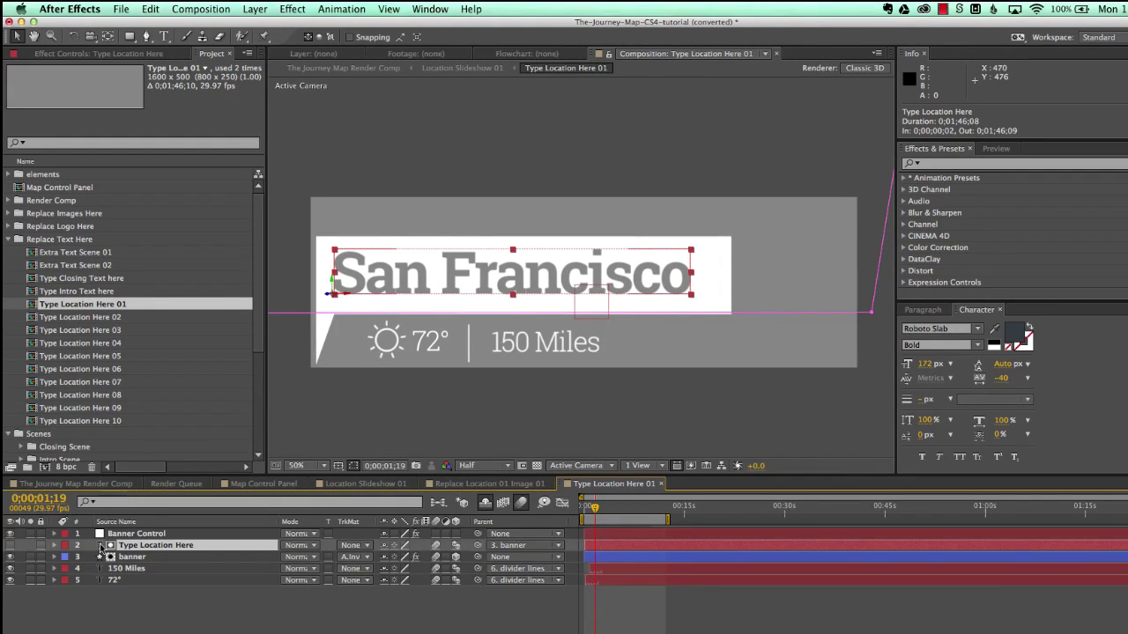
left_click(119, 580)
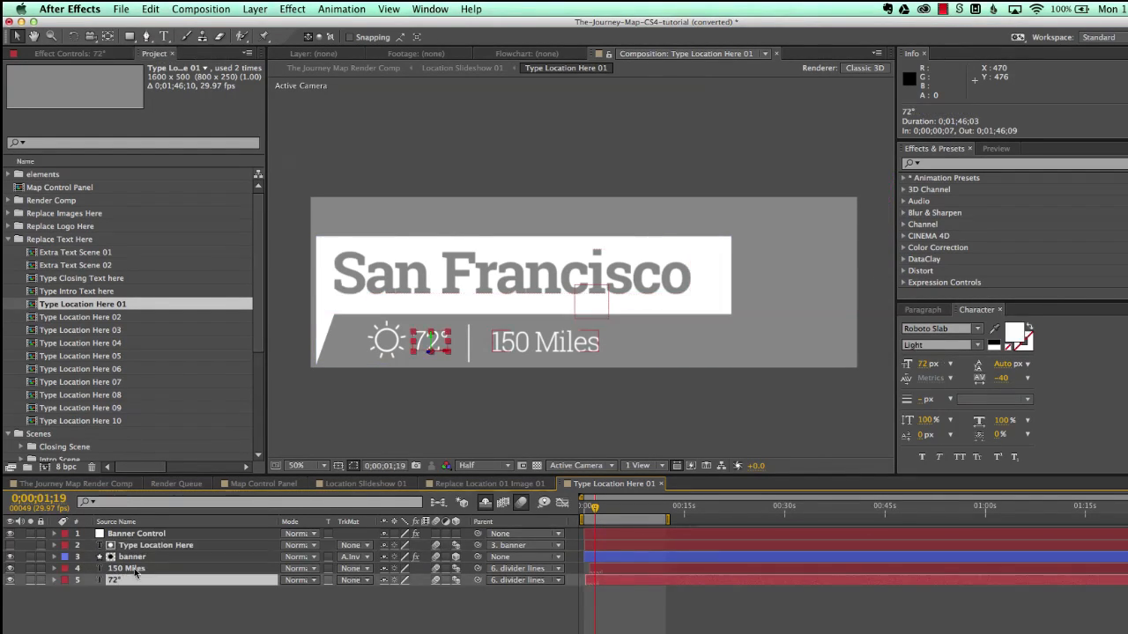
left_click(141, 568)
left_click(147, 547)
double_click(194, 545)
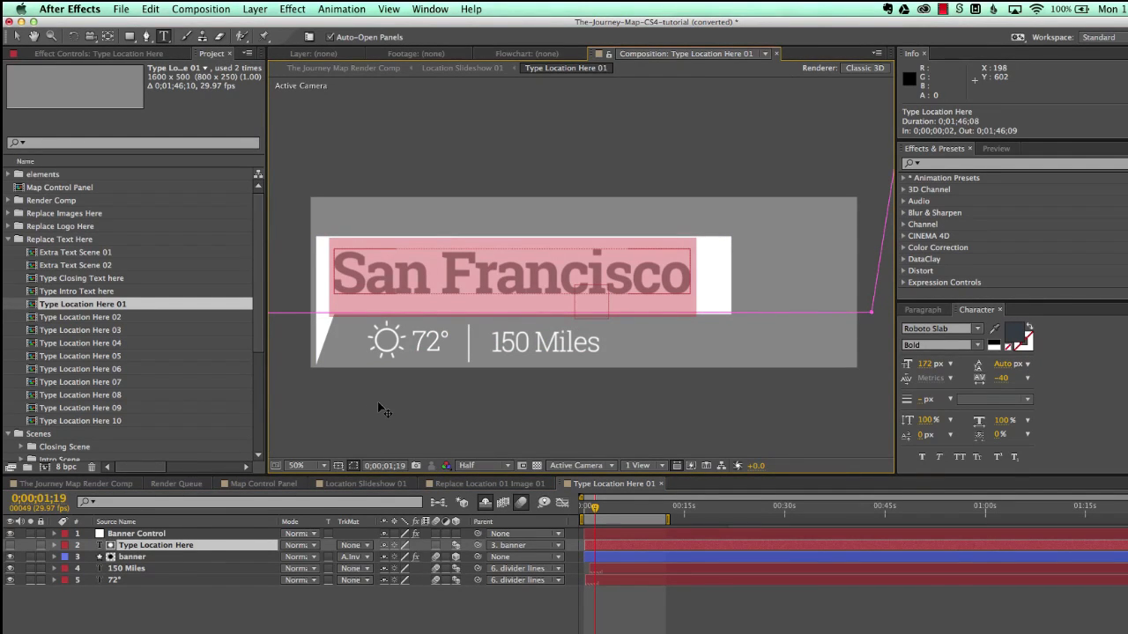
type("Boston")
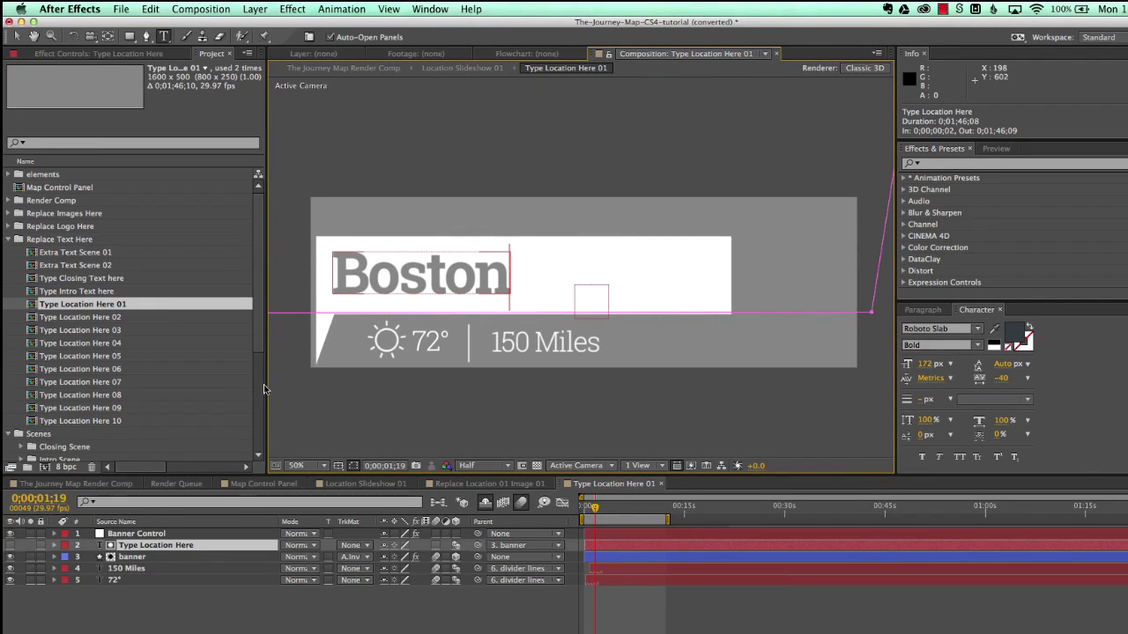
left_click(157, 545)
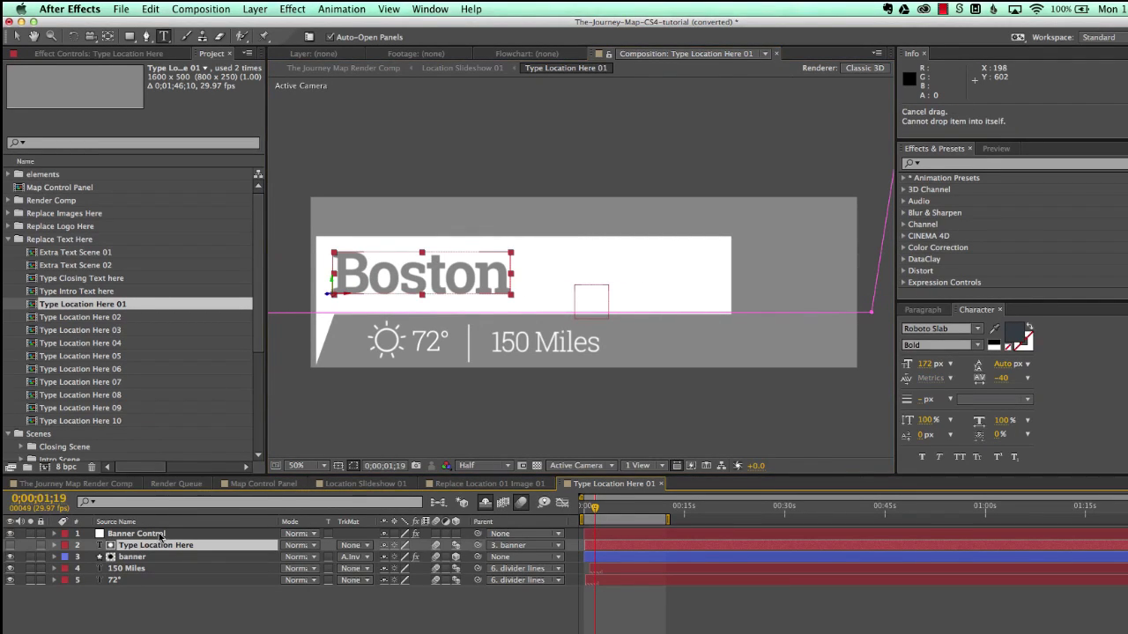
Change the distance text under the banner to 200 Miles and the temperature to 68°
double_click(126, 569)
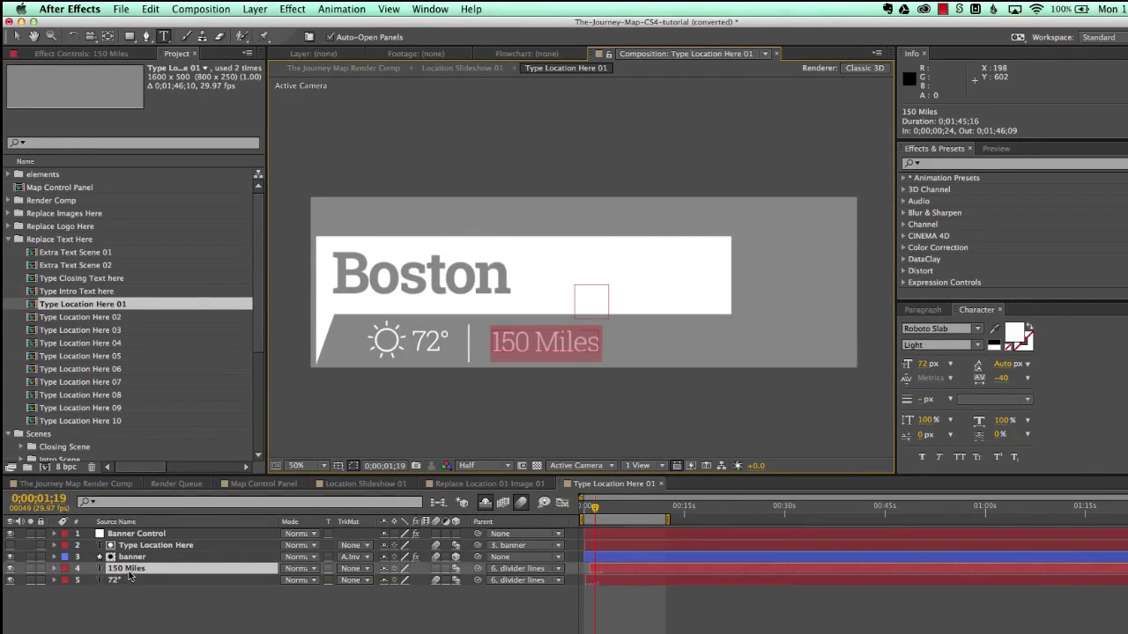
type("200 Mi")
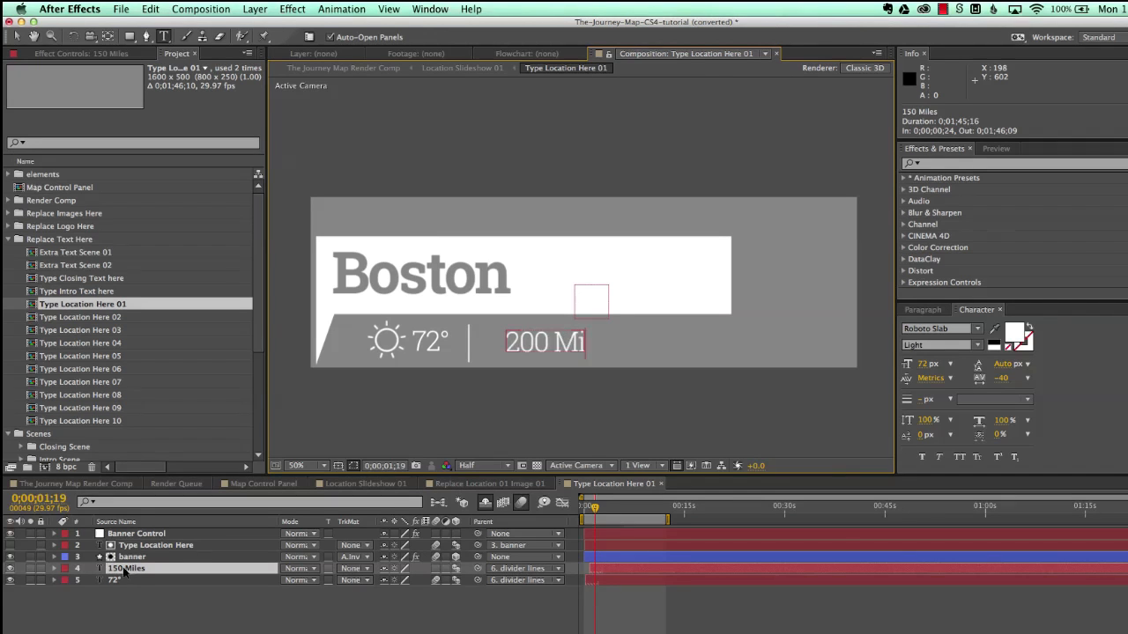
type("les")
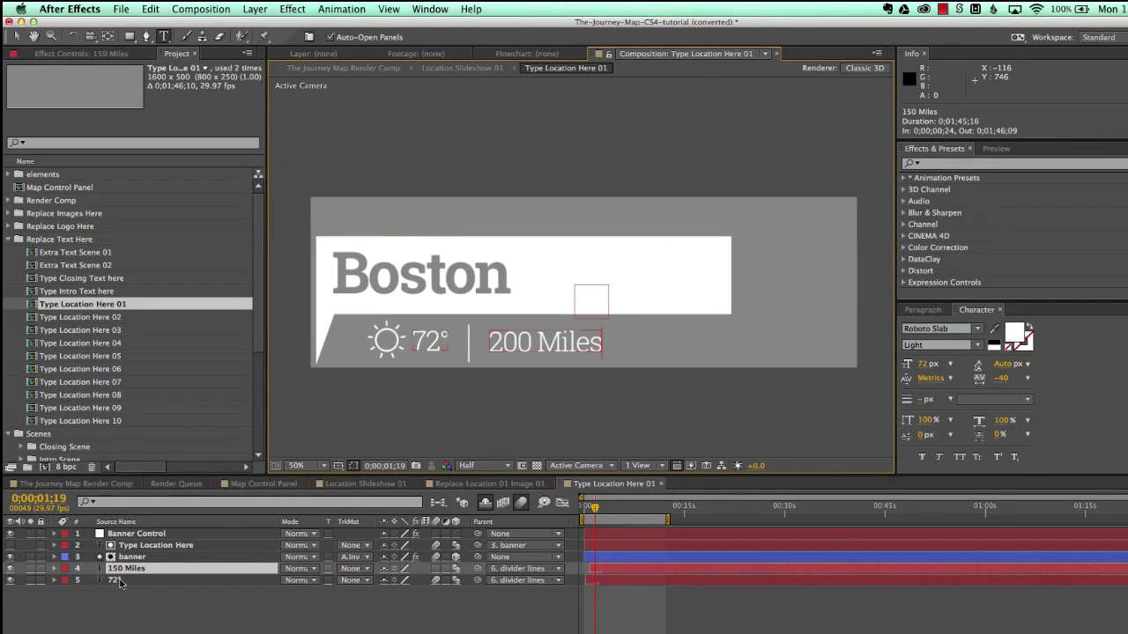
double_click(119, 581)
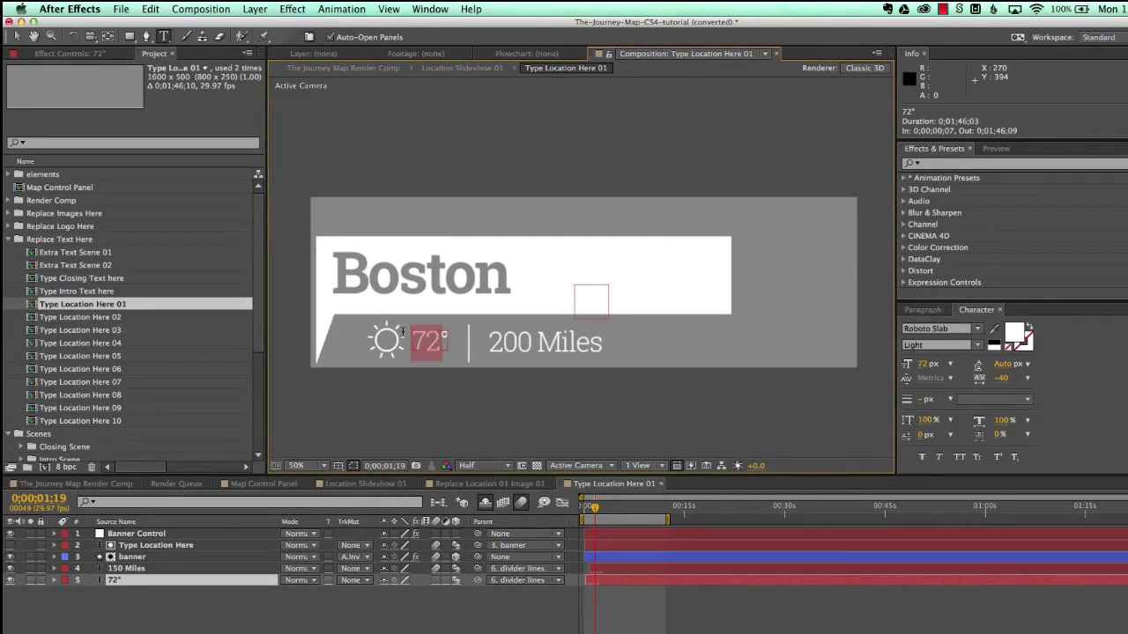
type("68")
left_click(133, 621)
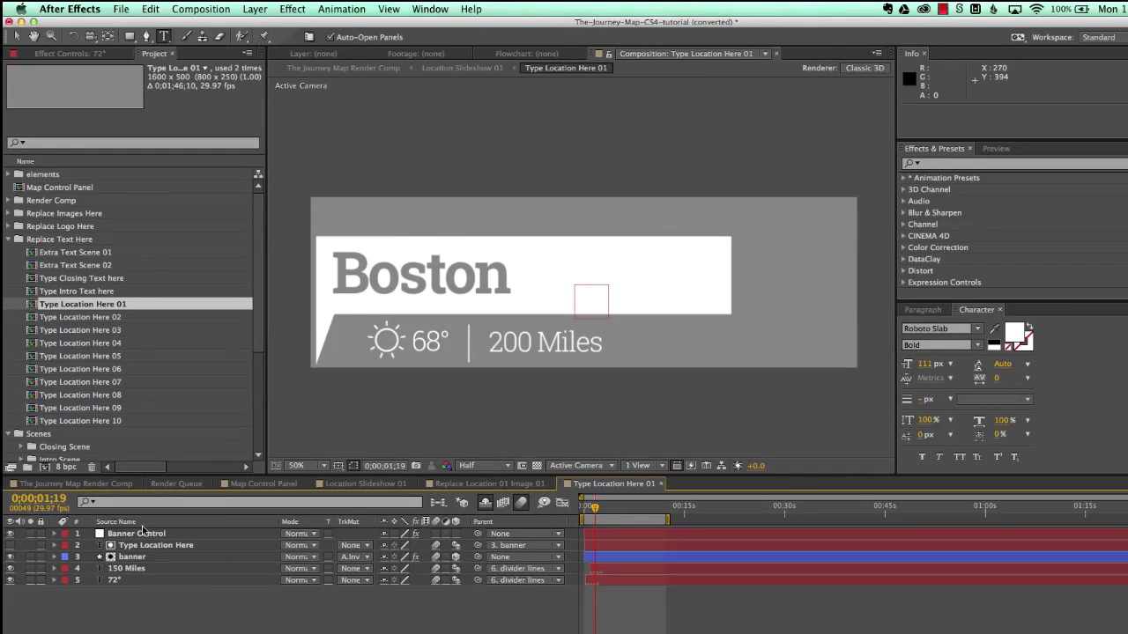
Change the Banner Color on the Banner Control layer to a blue-violet with hue 252°
left_click(141, 533)
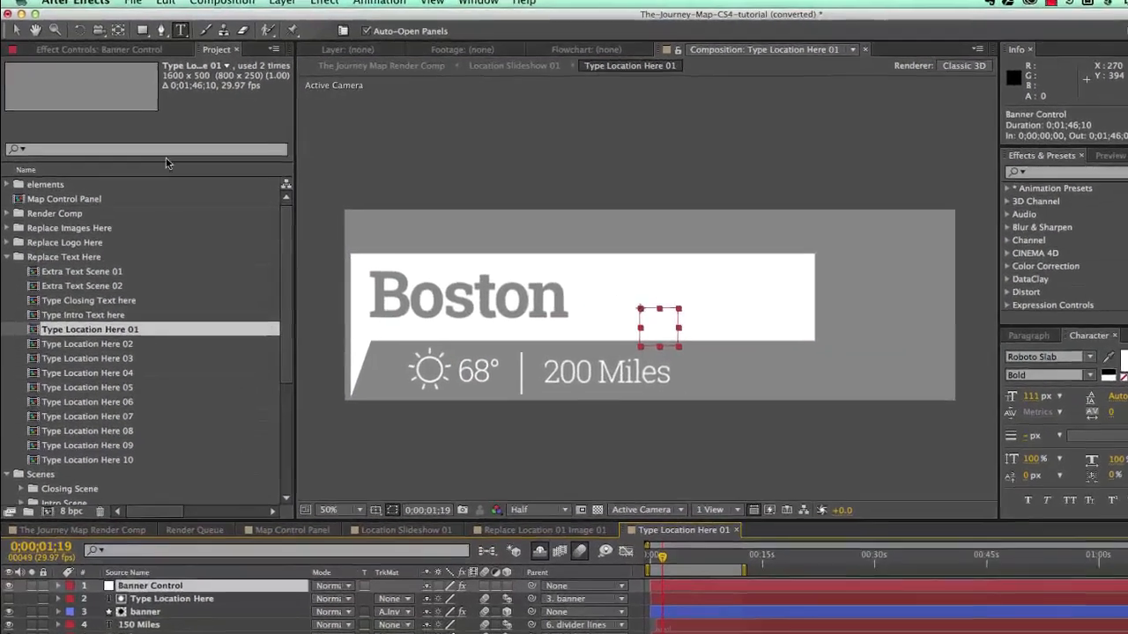
left_click(90, 53)
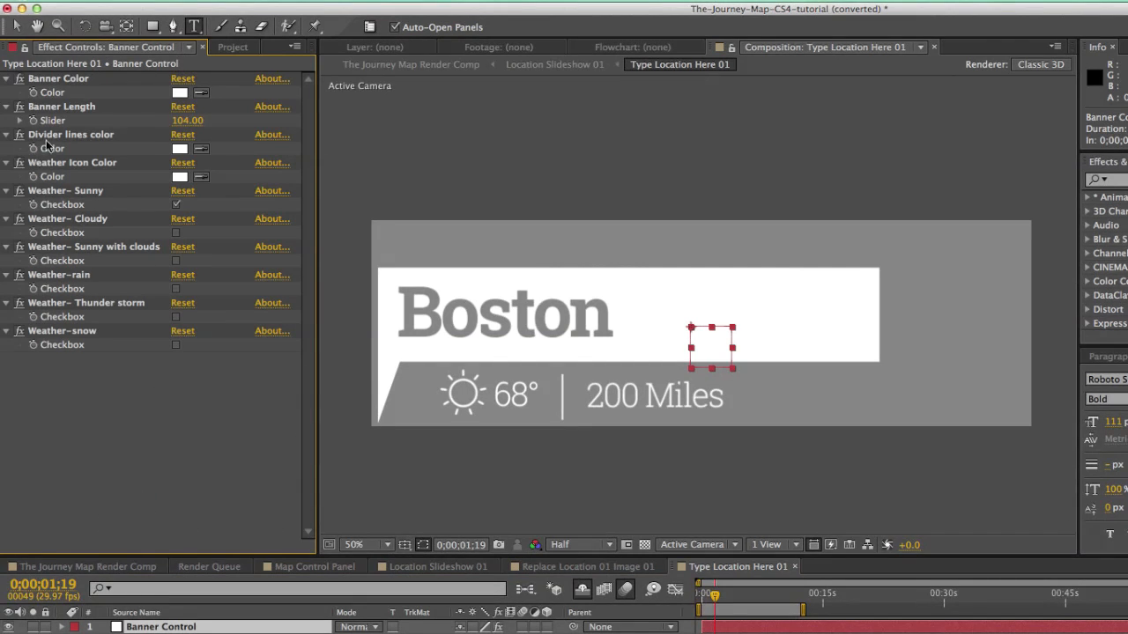
left_click(71, 84)
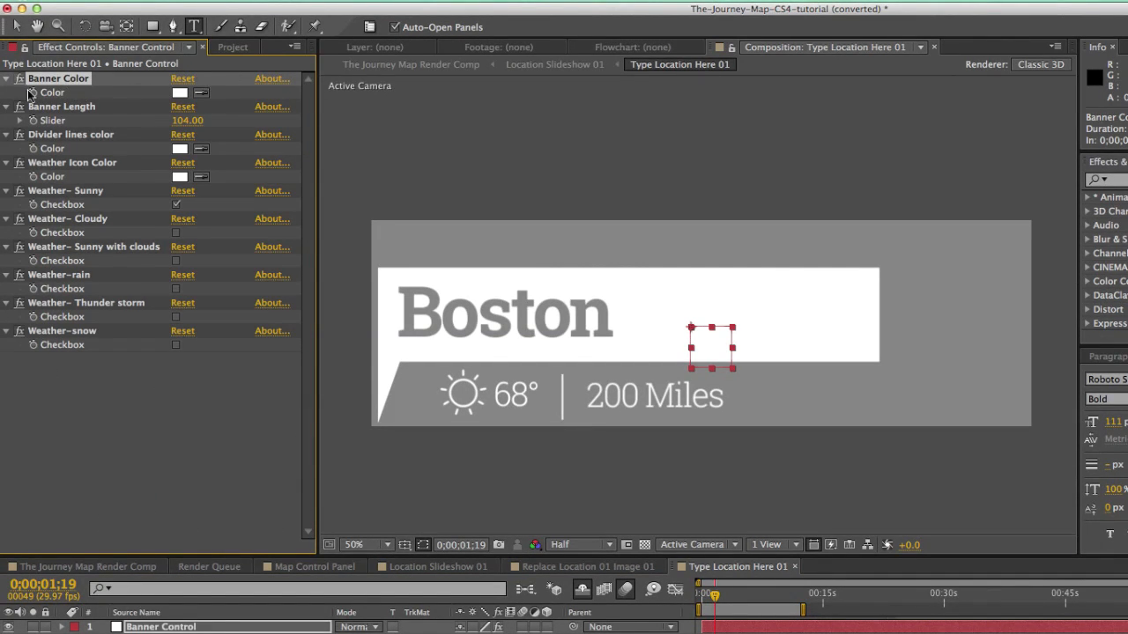
left_click(179, 92)
left_click(347, 377)
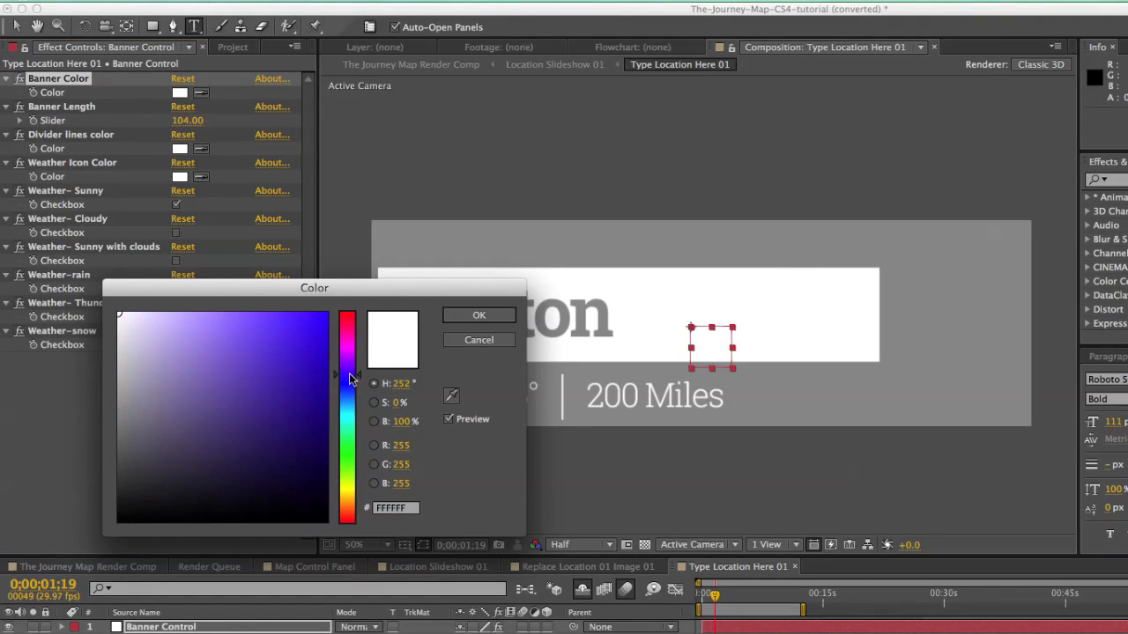
left_click(265, 333)
left_click(478, 315)
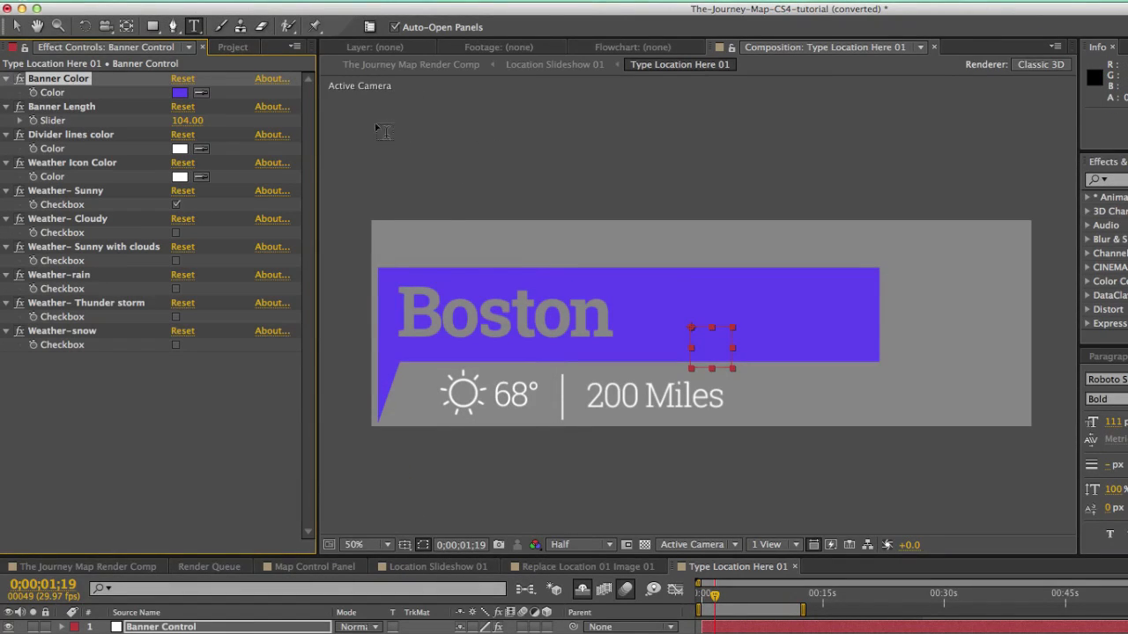
Shorten the banner around the location name by setting the Banner Length slider to 53
left_click(71, 108)
left_click_drag(186, 120, 144, 124)
left_click(70, 135)
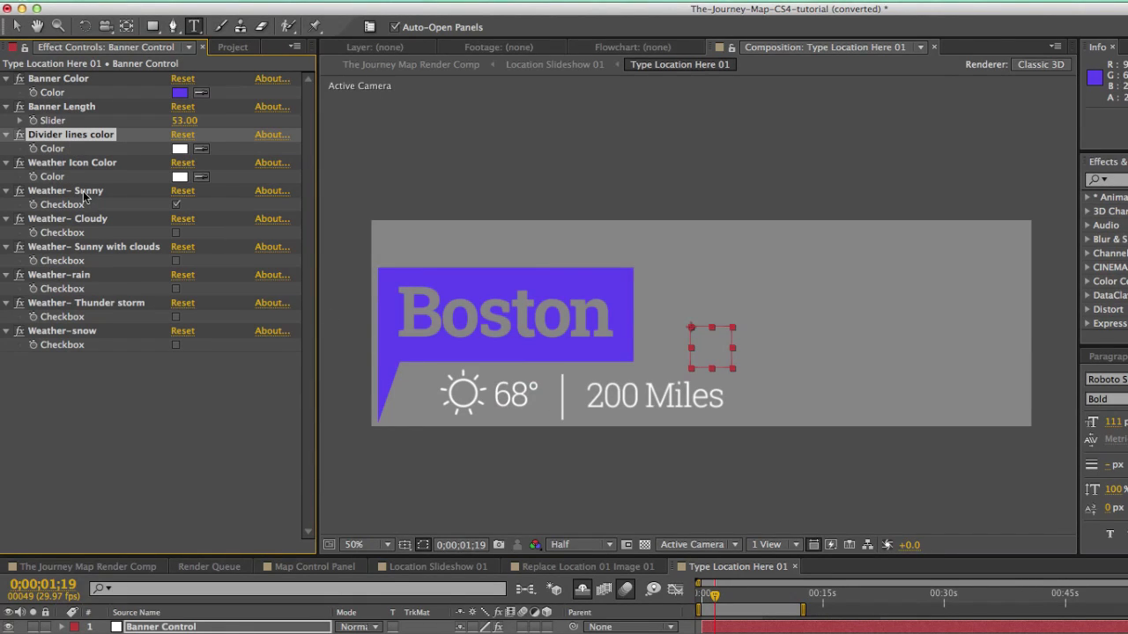
left_click(80, 164)
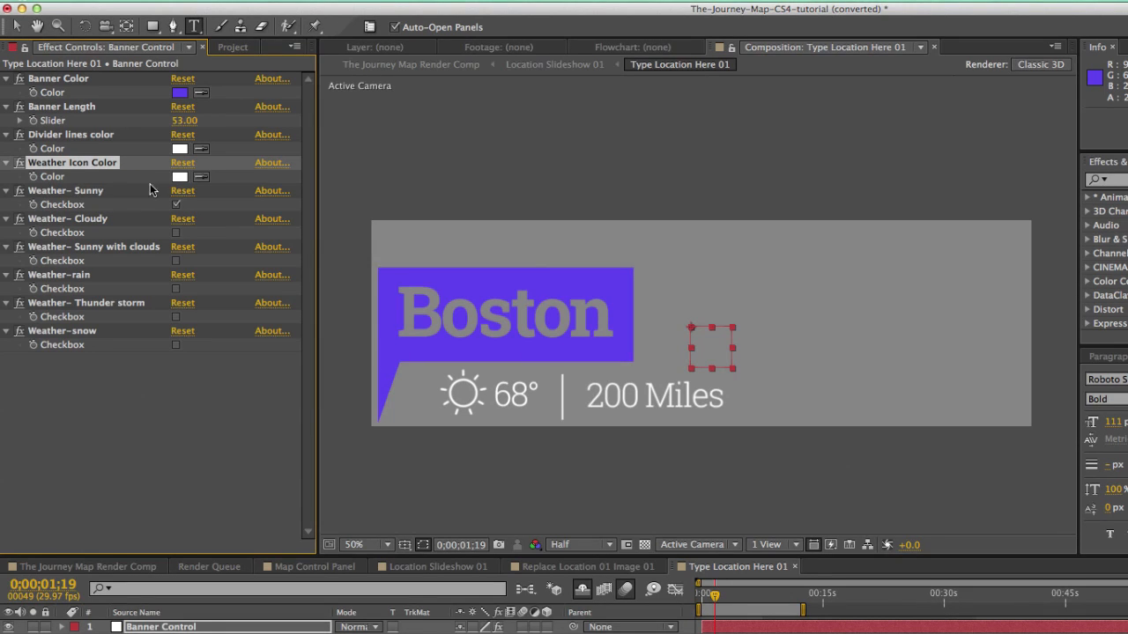
key("v")
Replace the Sunny weather icon on the banner with Cloudy, try Sunny with clouds instead, and turn that icon off again
left_click(120, 194)
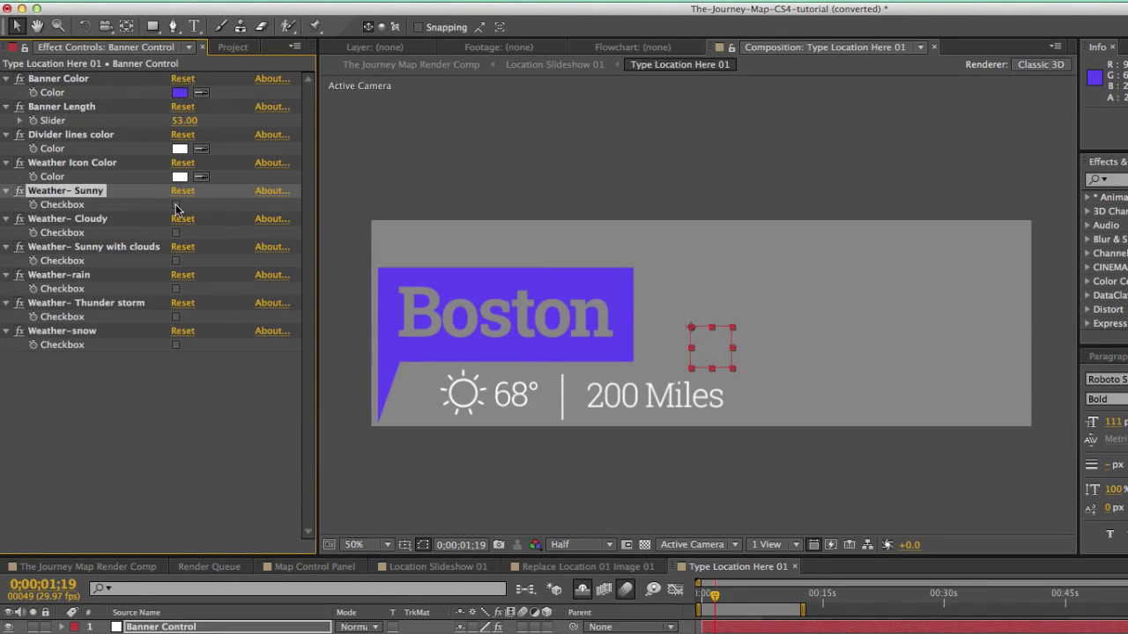
left_click(176, 204)
left_click(176, 233)
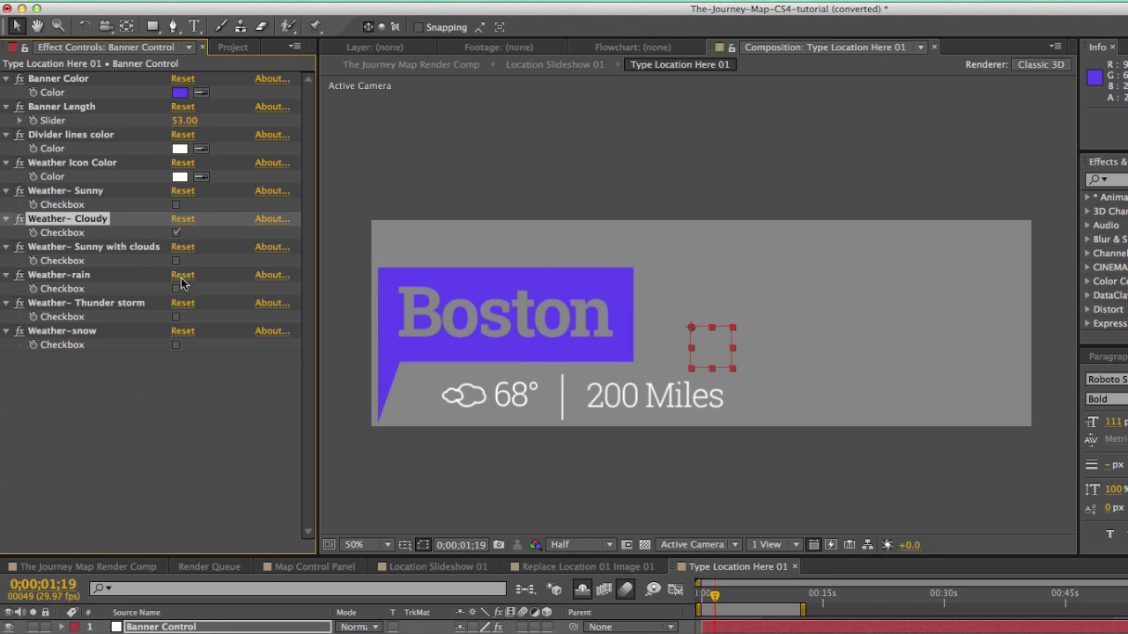
left_click(176, 233)
left_click(176, 261)
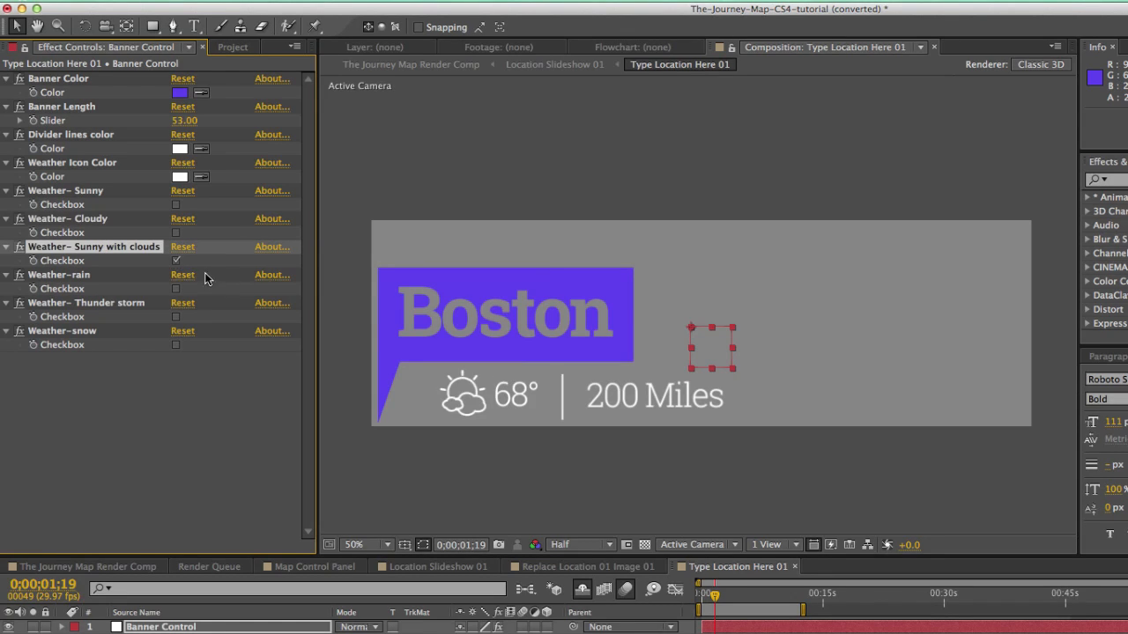
left_click(176, 261)
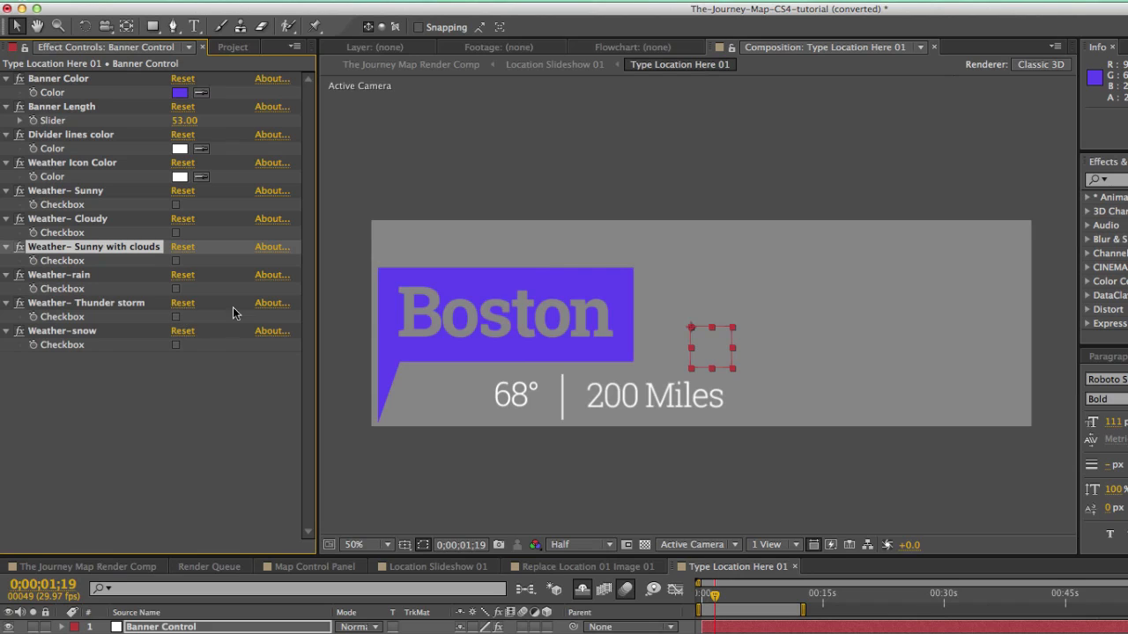
Try the rain, Thunder storm and snow weather icons one at a time, turning each off again
left_click(176, 288)
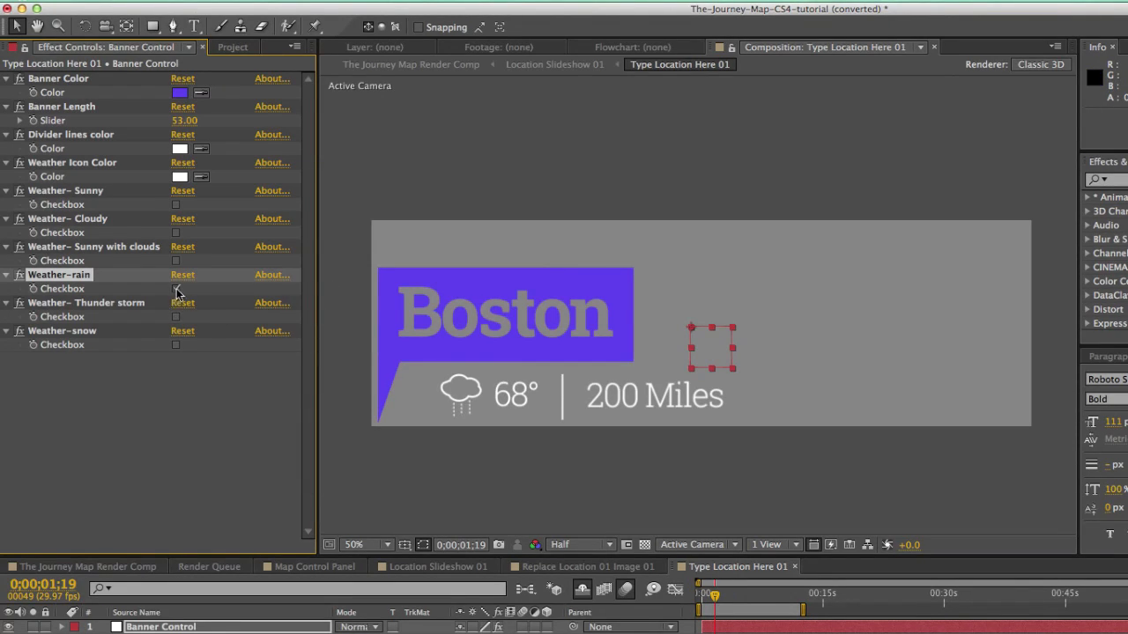
left_click(176, 290)
left_click(175, 318)
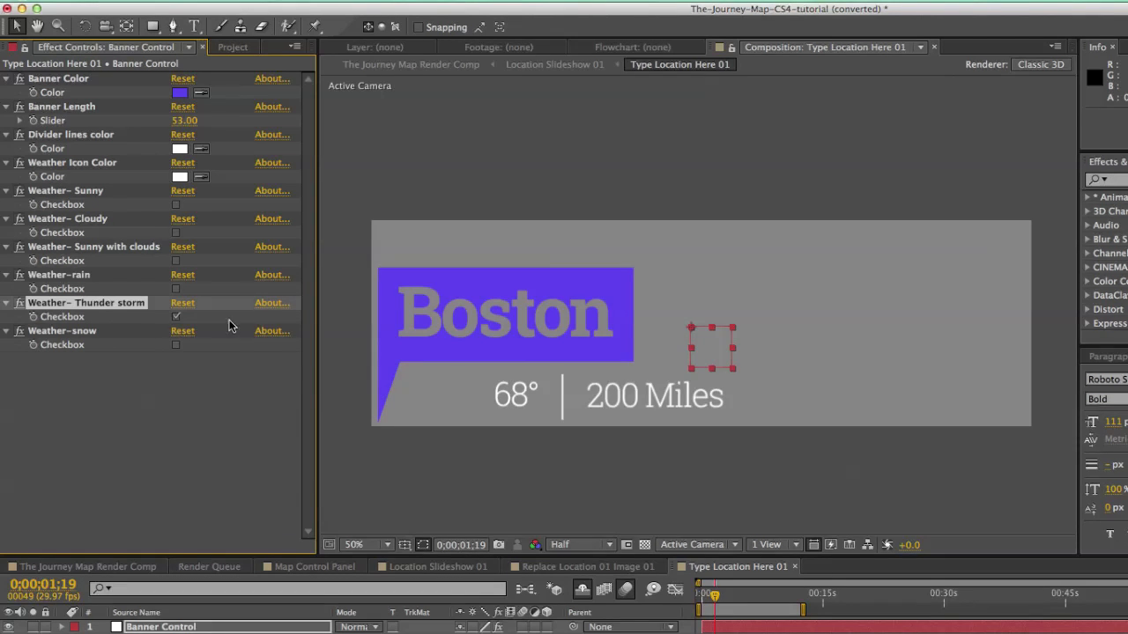
left_click(175, 318)
left_click(176, 345)
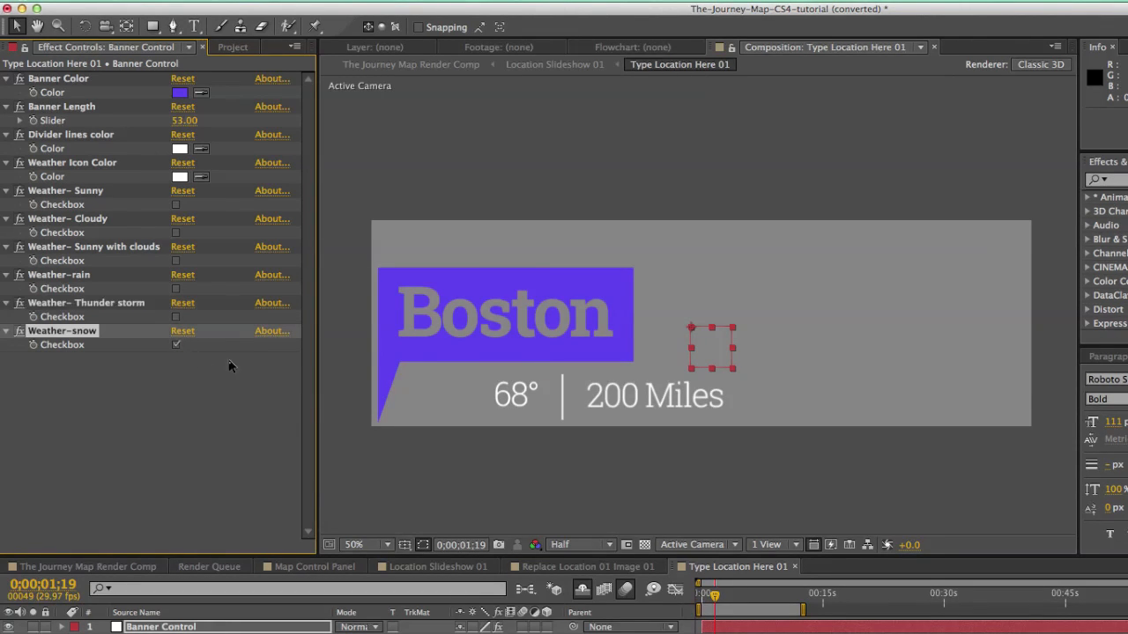
left_click(177, 345)
Try a red fill color on the 68° temperature text
left_click(517, 395)
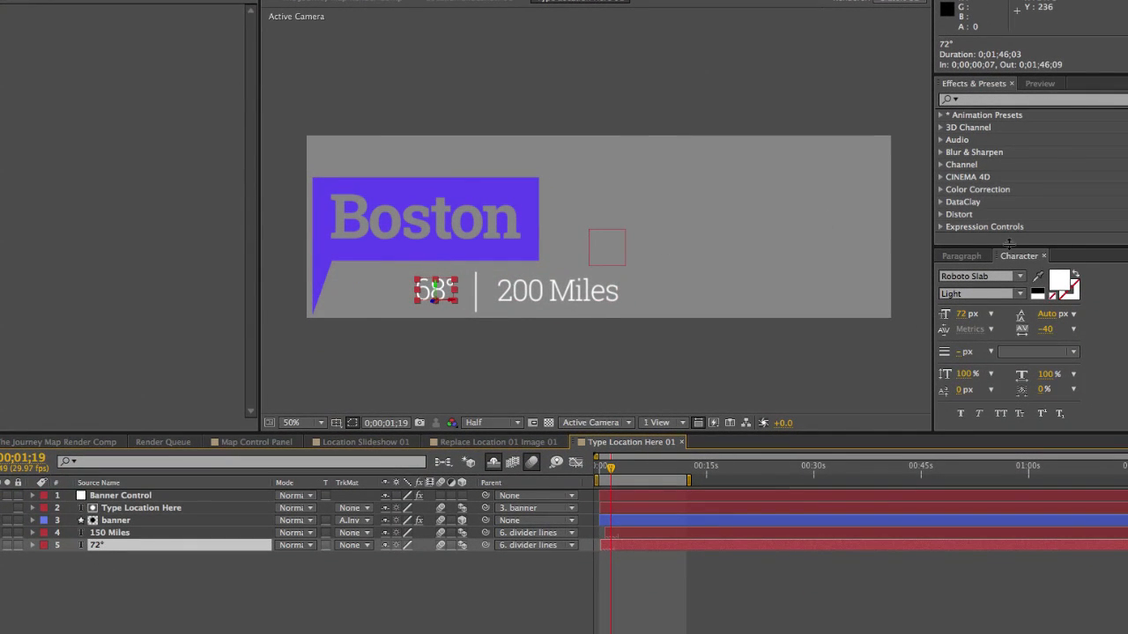
left_click(1062, 282)
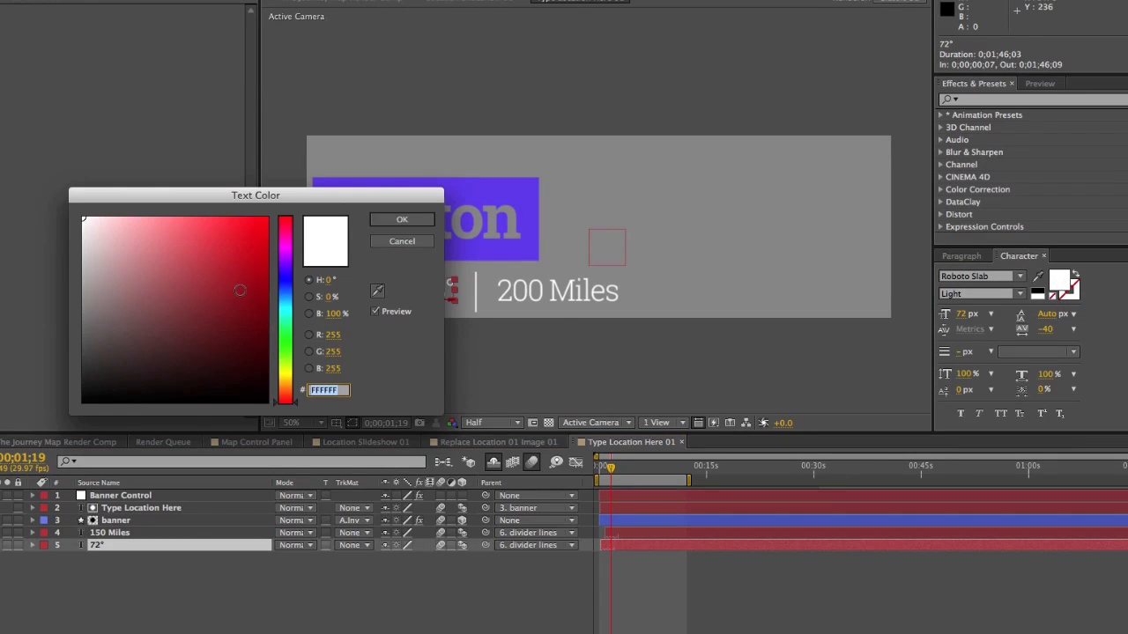
left_click(208, 247)
left_click(400, 222)
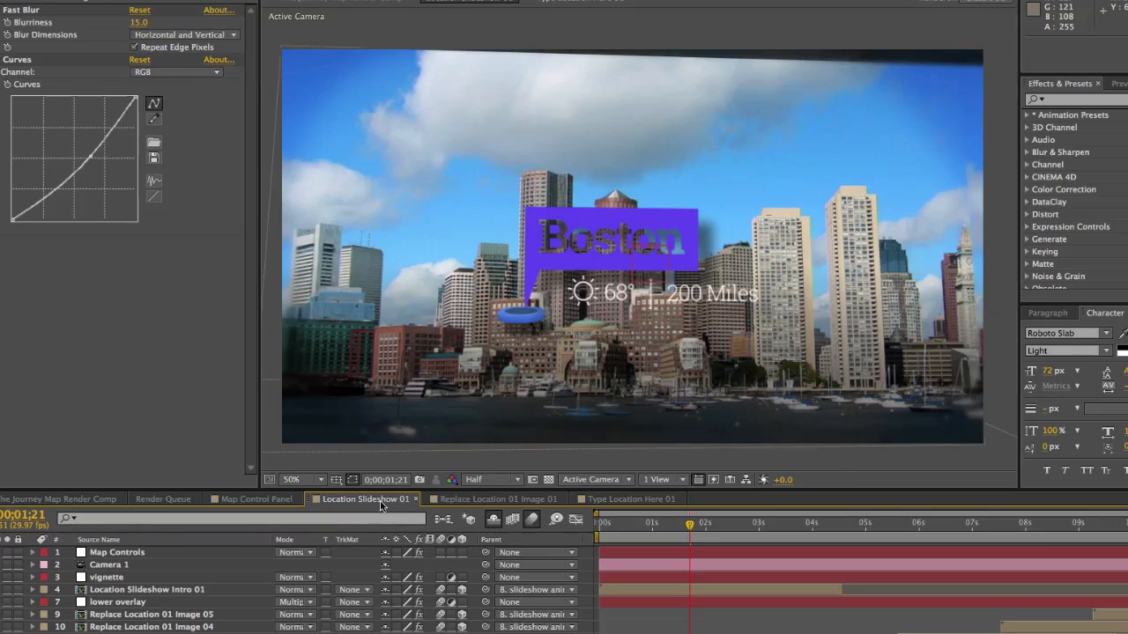
Reveal the Gradient Ramp on the lower overlay layer of Location Slideshow 01 and move its start and end points upward over the photo
left_click(108, 604)
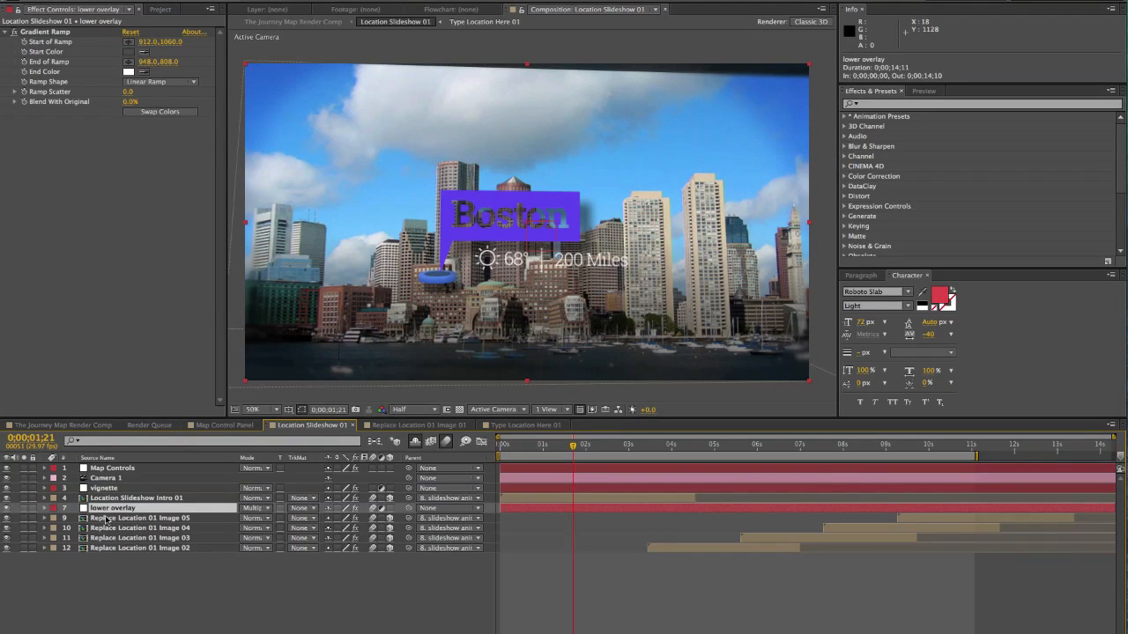
key("e")
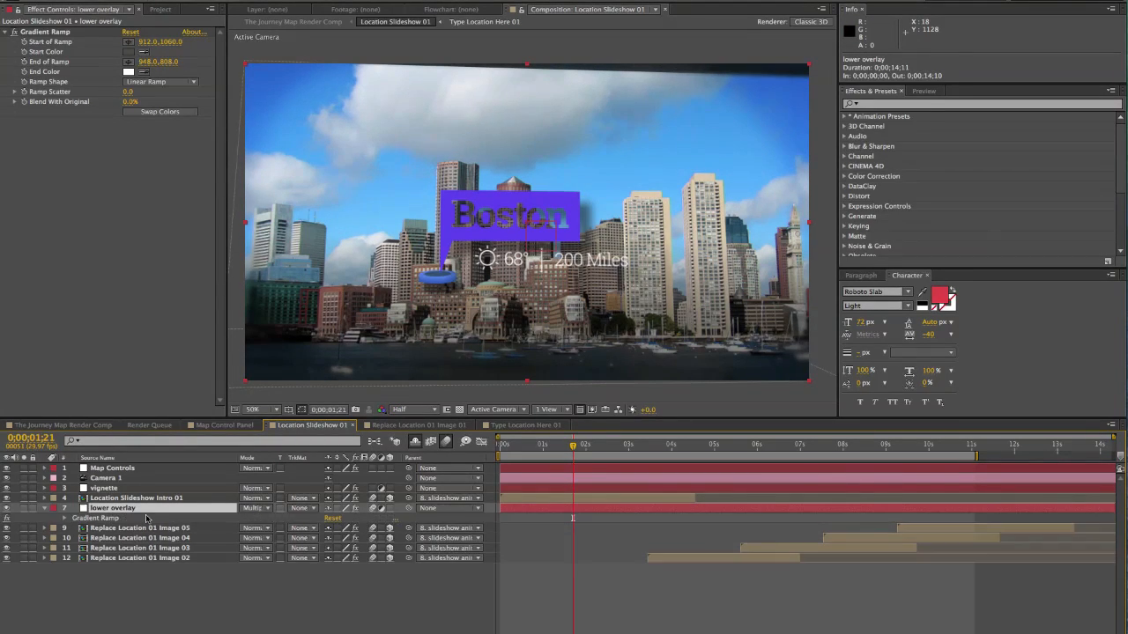
left_click(86, 519)
left_click(64, 519)
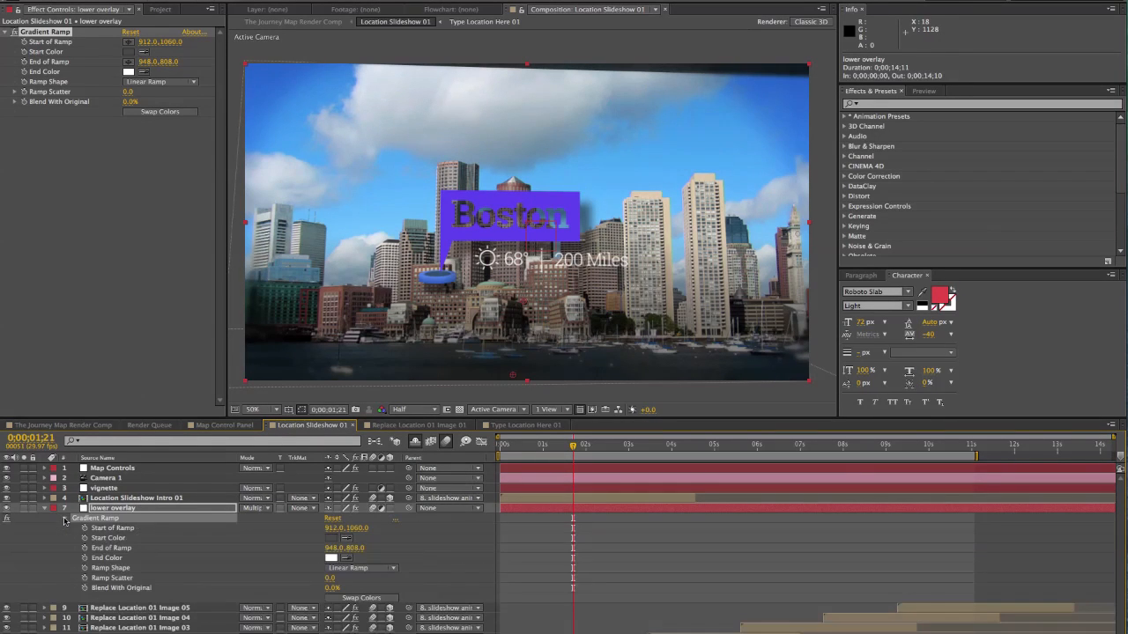
left_click(102, 527)
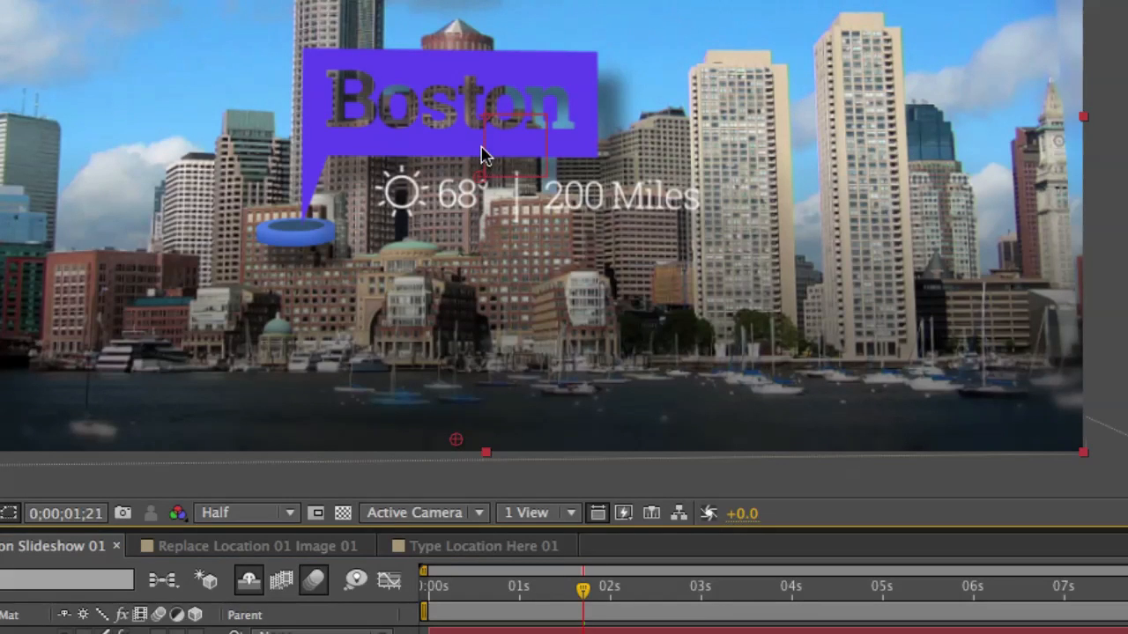
left_click_drag(483, 42, 476, 14)
left_click_drag(456, 440, 470, 203)
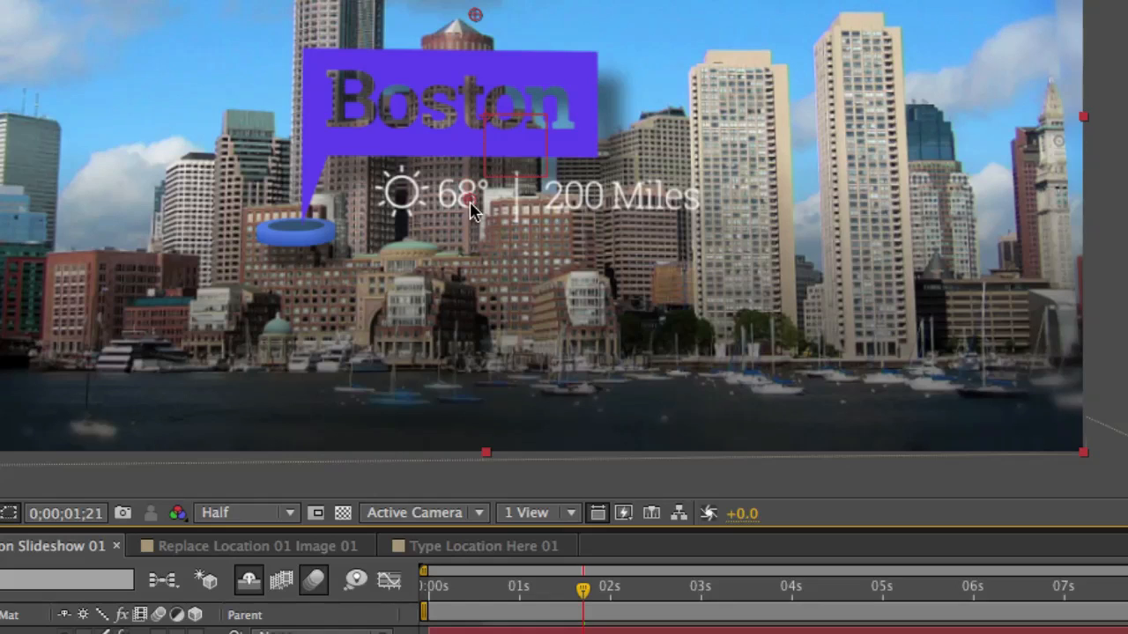
At 0;00;05;03, reposition the lower overlay's ramp to start at about 944,844 and end at about 946,414, keeping the layer visible
left_click(886, 592)
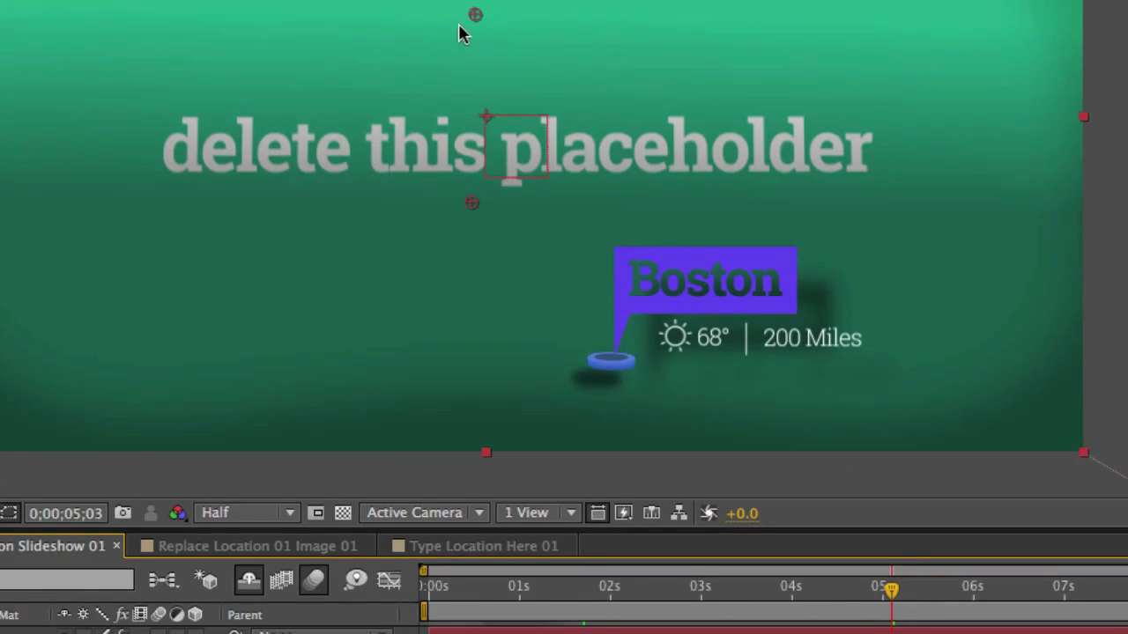
mouse_move(473, 30)
left_mouse_down()
mouse_move(480, 126)
mouse_move(471, 27)
left_mouse_up()
left_click_drag(471, 203, 477, 306)
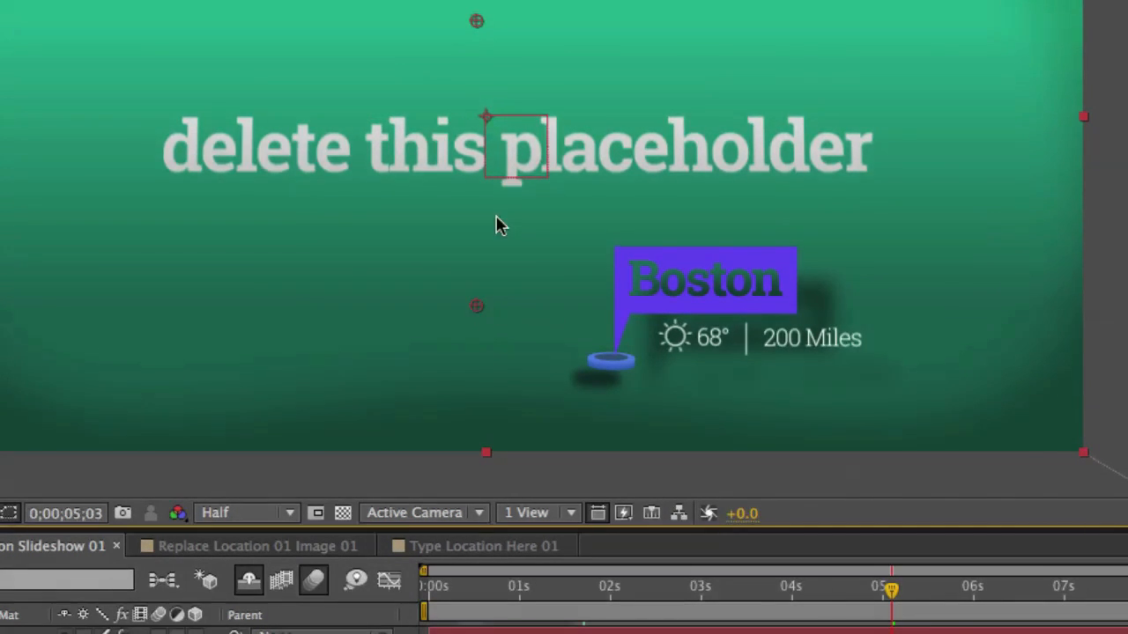
left_click_drag(476, 21, 476, 162)
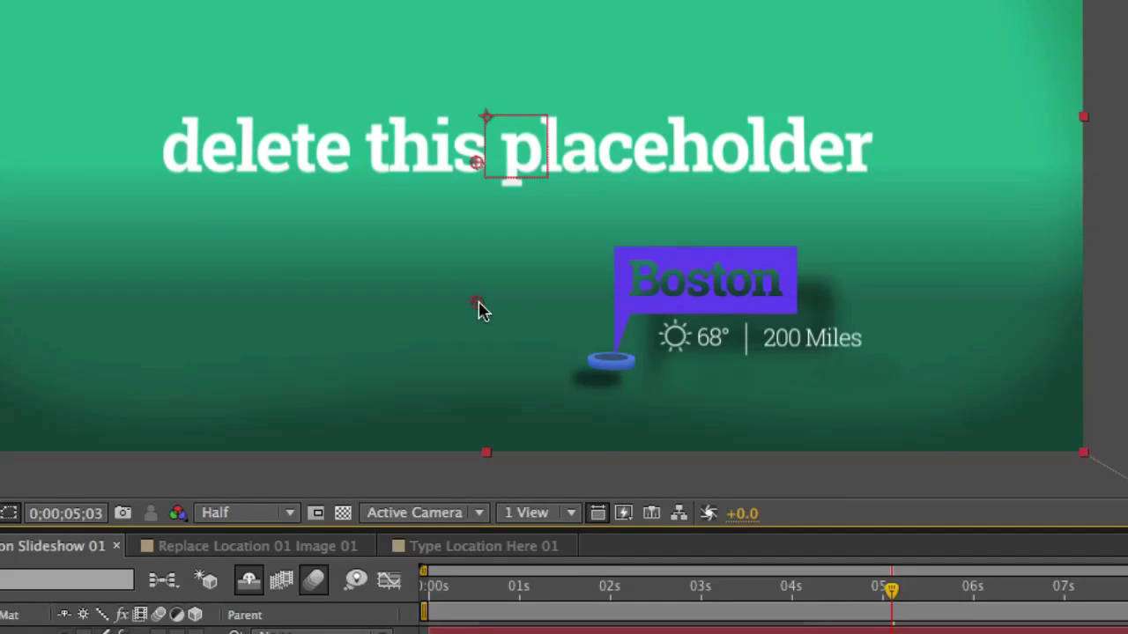
left_click_drag(476, 168, 478, 37)
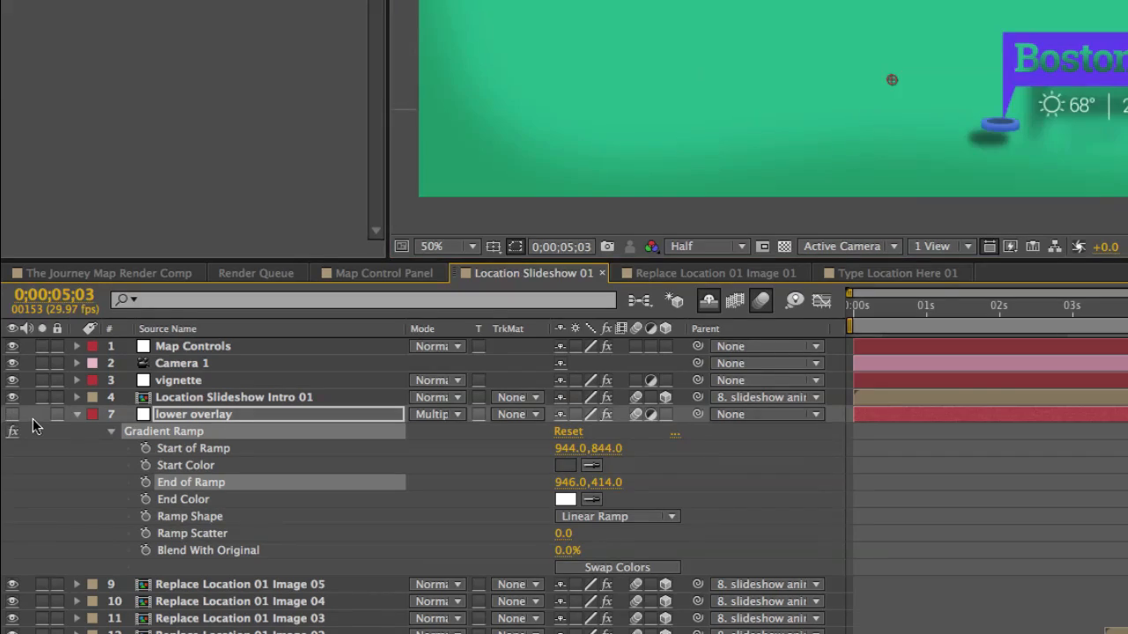
left_click(12, 414)
Go to 0;00;01;12 and open the Location Slideshow Intro 01 precomposition
key("j")
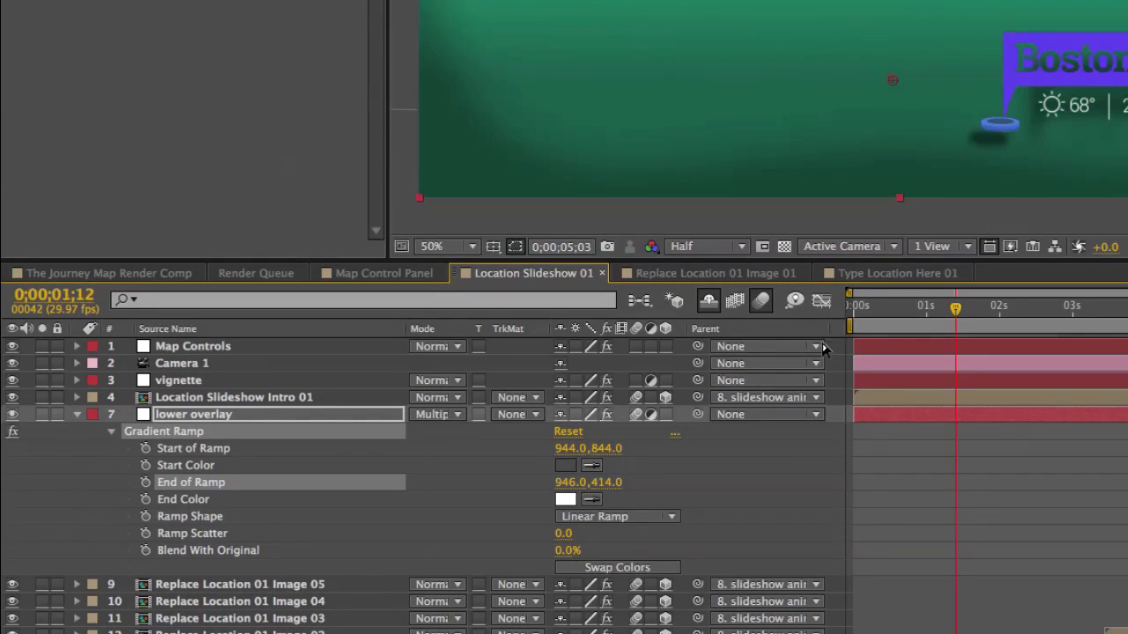
left_click(185, 399)
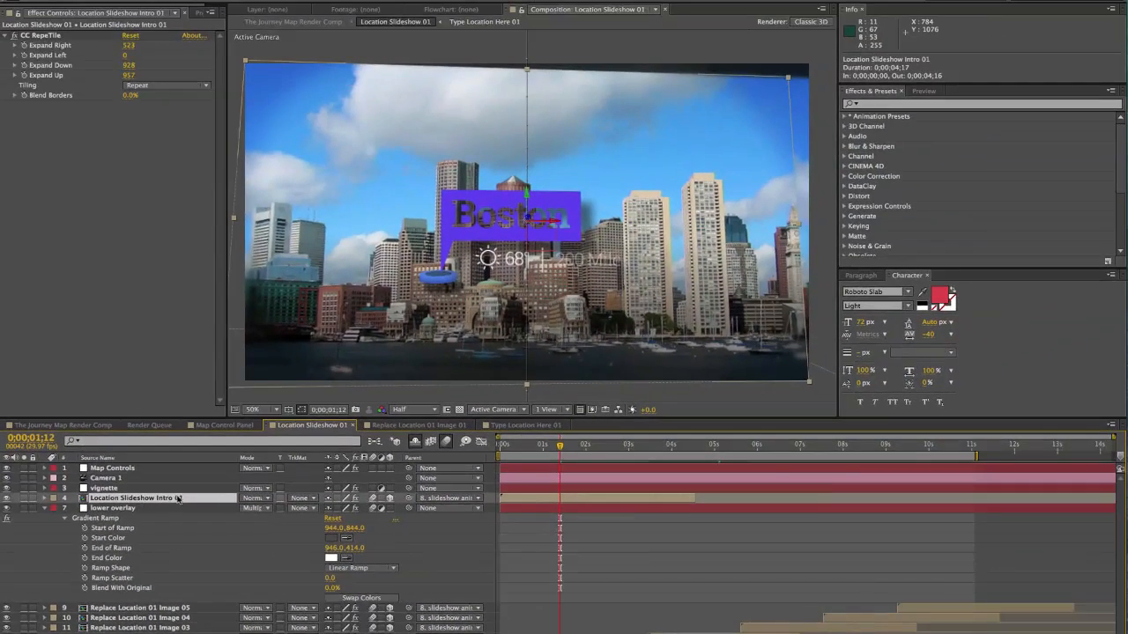
double_click(104, 499)
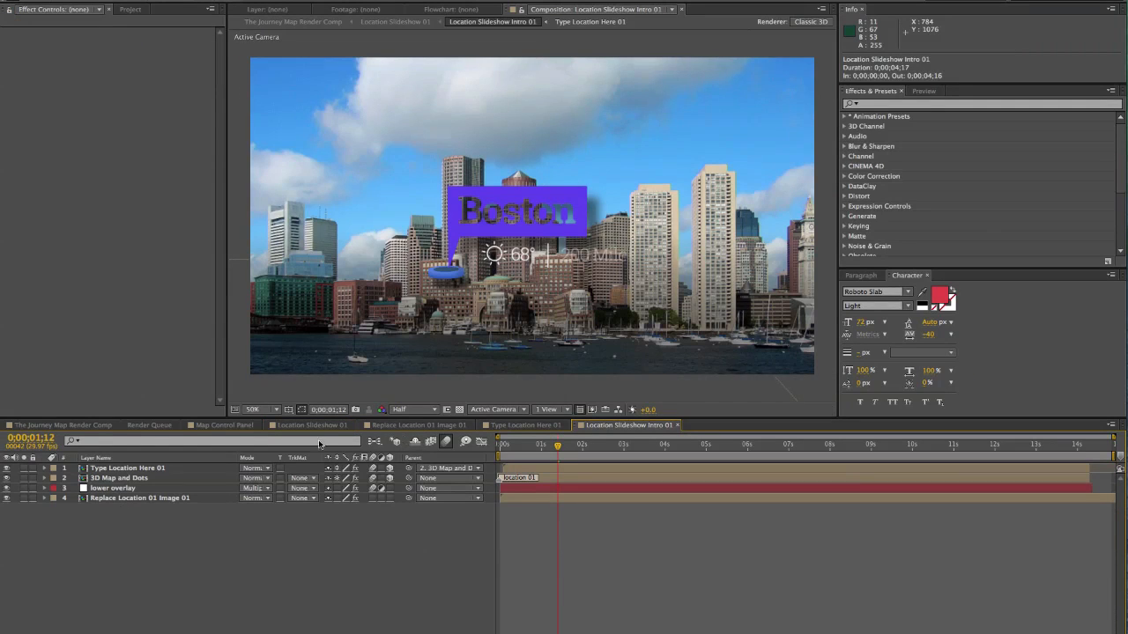
Reposition the Gradient Ramp on the intro's lower overlay layer to start at about 922,850 and end at about 900,382
left_click(132, 488)
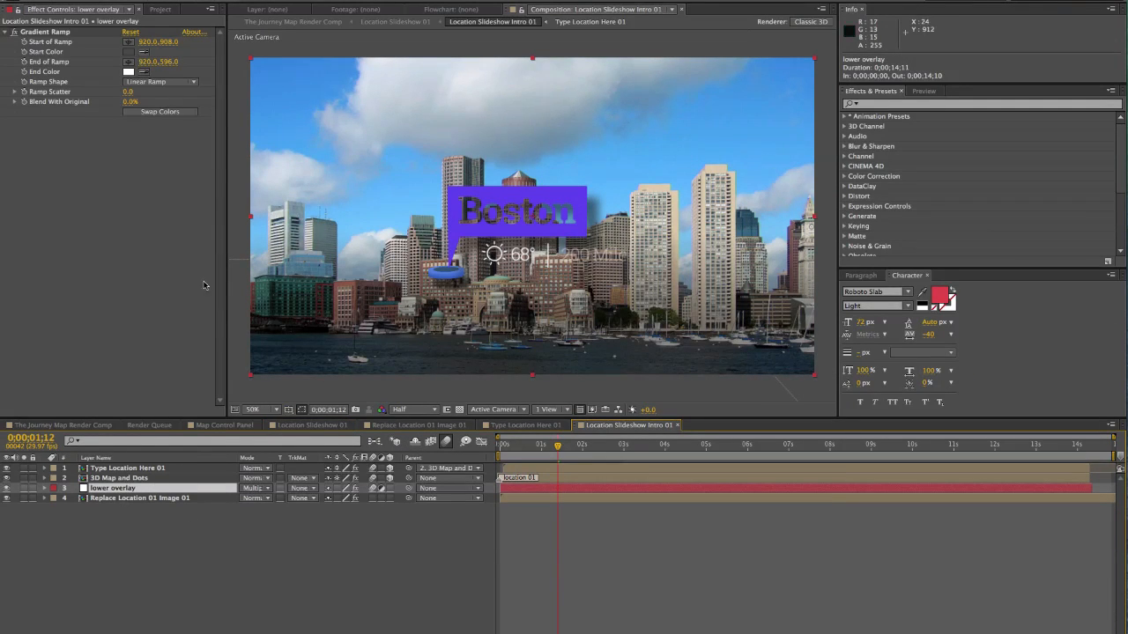
key("e")
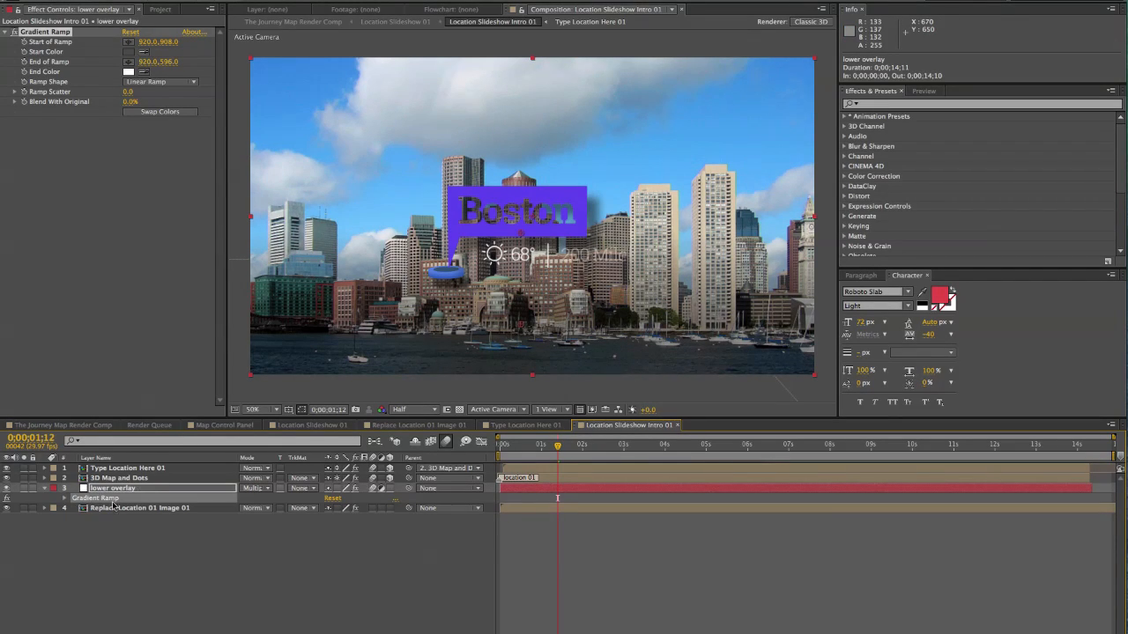
left_click(87, 499)
left_click_drag(524, 326, 521, 172)
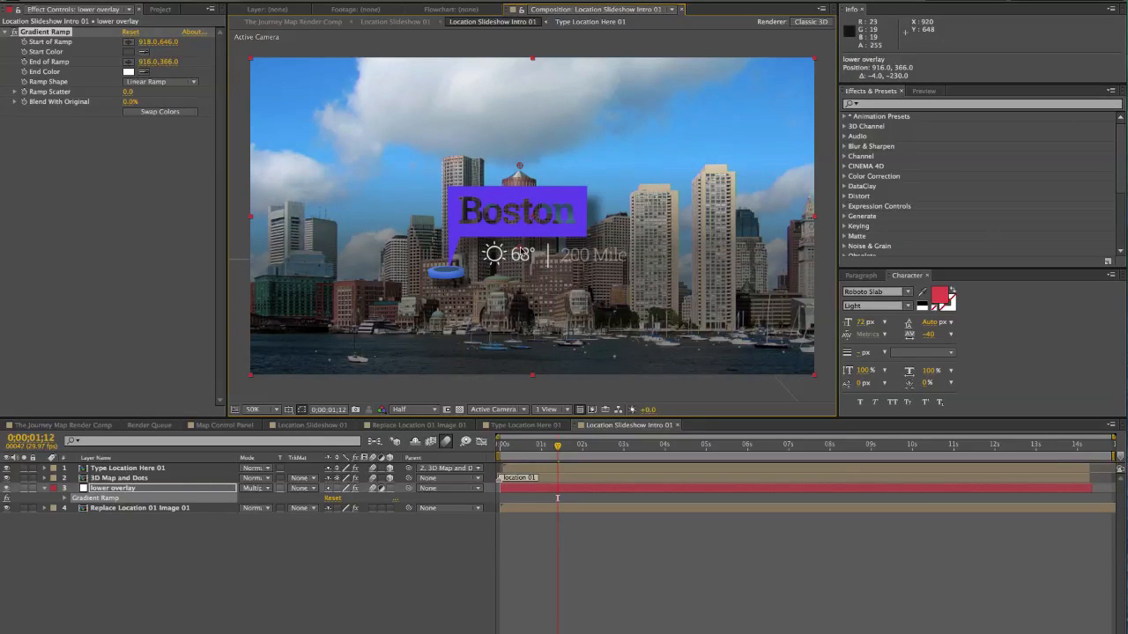
left_click_drag(522, 253, 522, 276)
mouse_move(519, 167)
left_mouse_down()
mouse_move(518, 211)
mouse_move(516, 170)
left_mouse_up()
left_click_drag(521, 276, 520, 314)
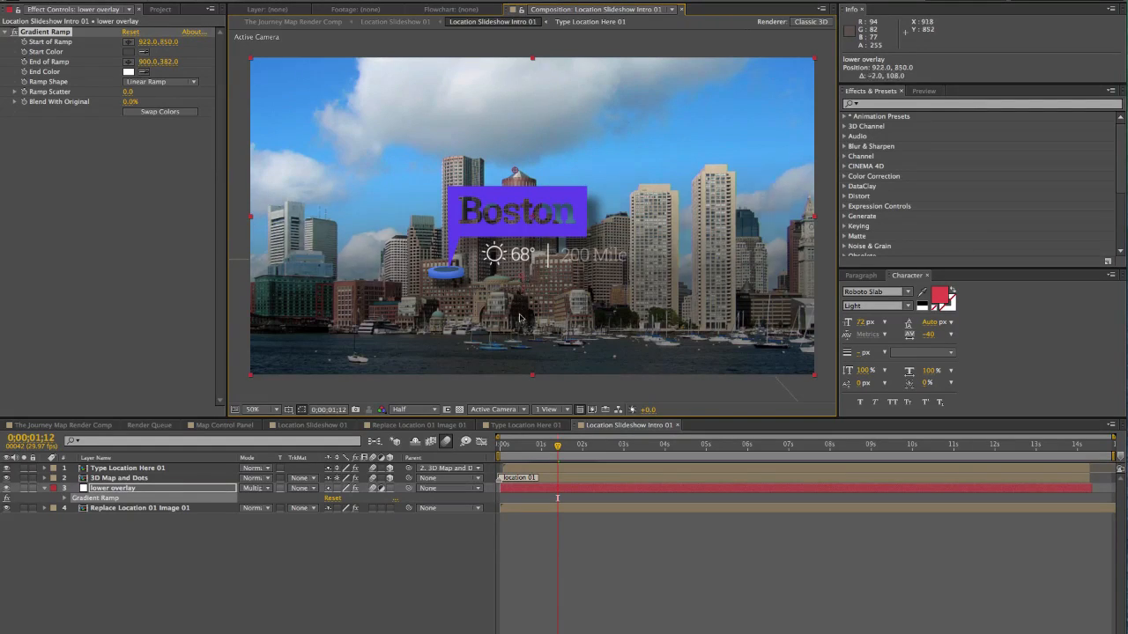
Return to The Journey Map Render Comp, go to 0;01;35;13 and open the Location Slideshow 08 composition
left_click(109, 431)
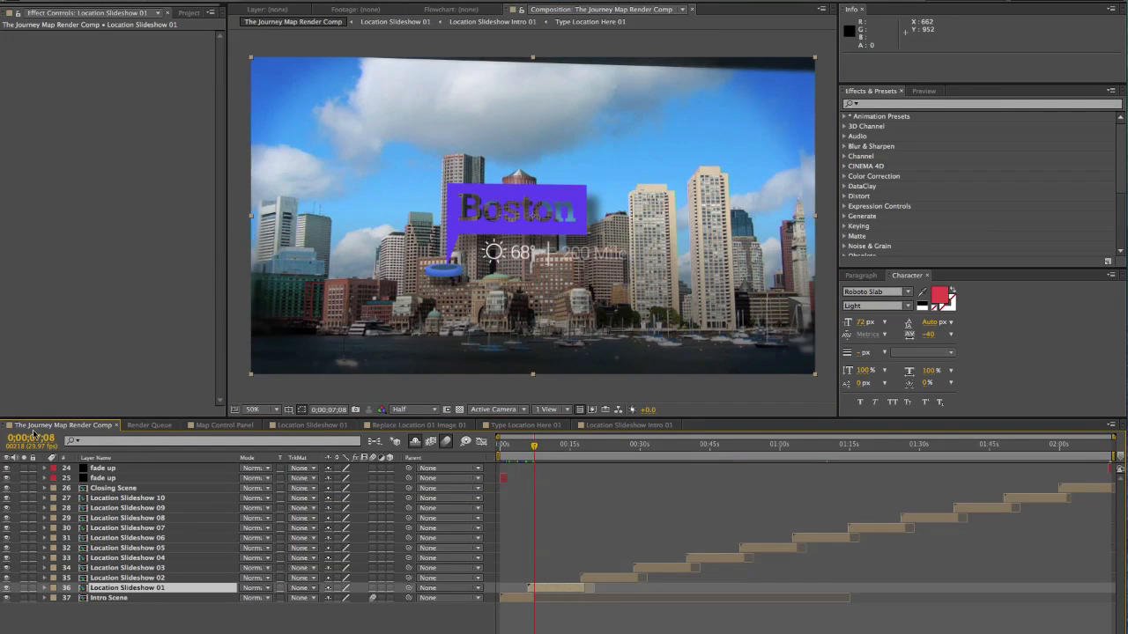
left_click(945, 446)
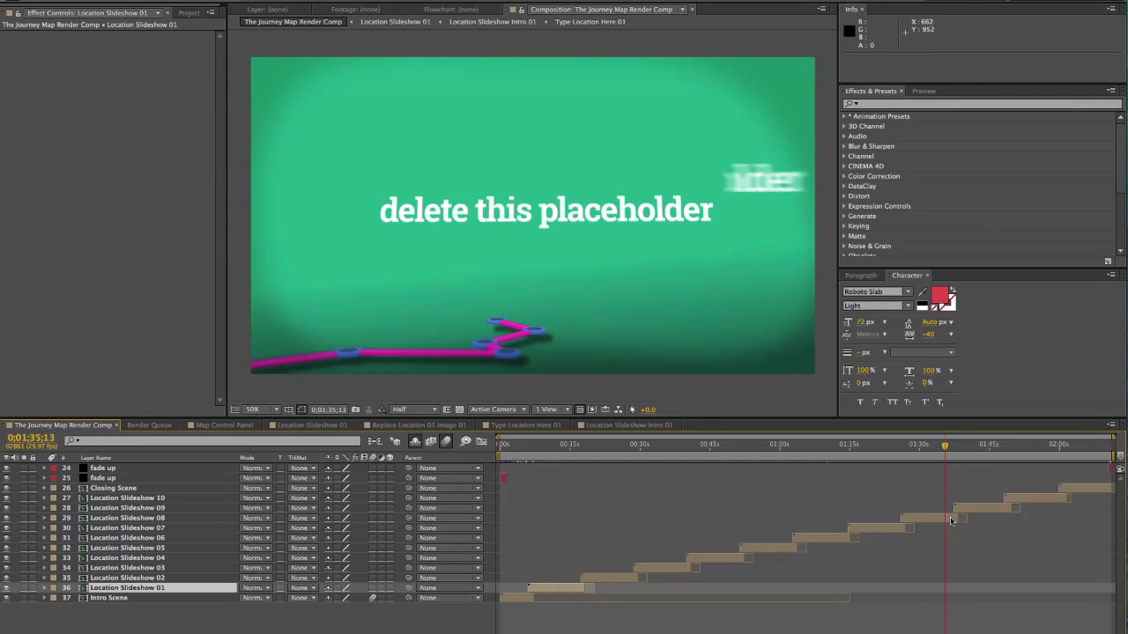
left_click(947, 519)
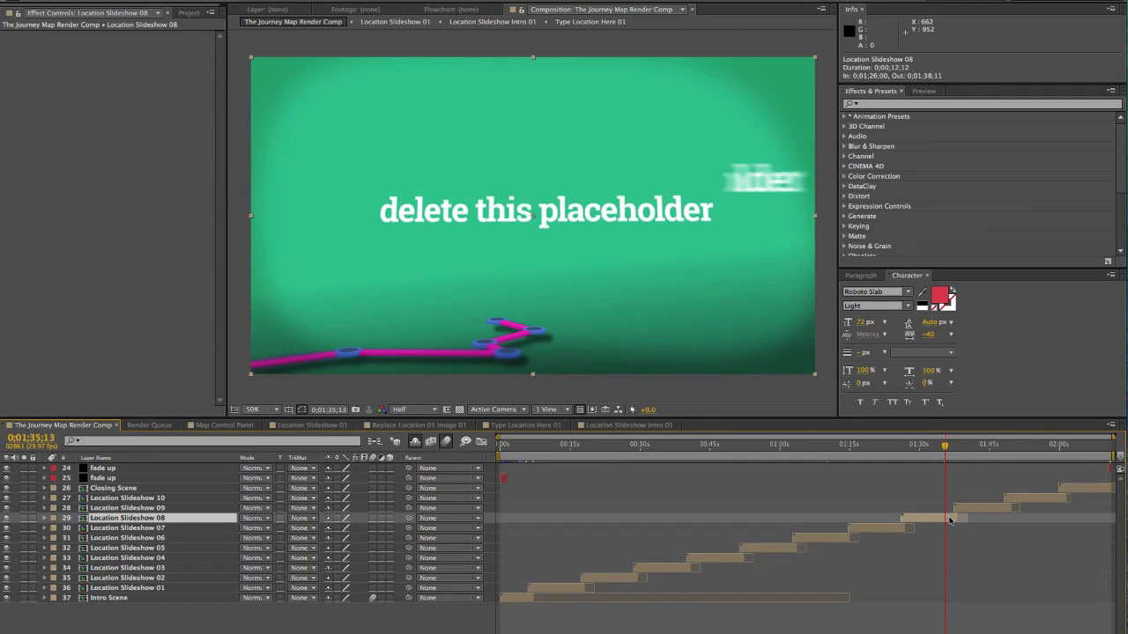
double_click(150, 522)
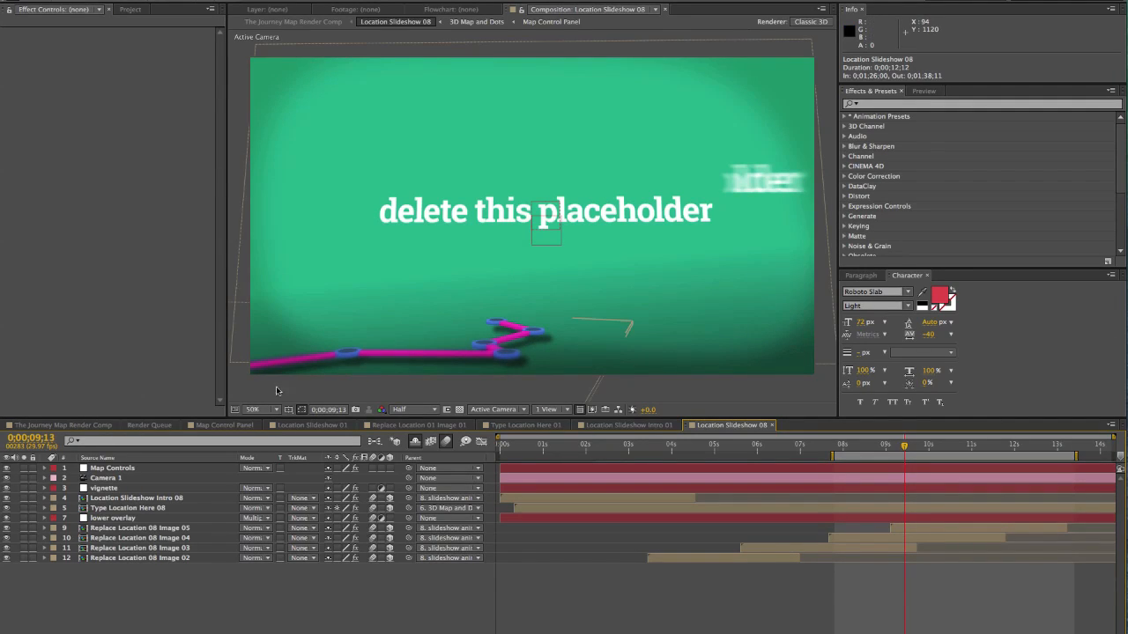
On the Map Controls layer at 0;00;01;12, set the Large Map Position to about 1284,579
left_click(111, 468)
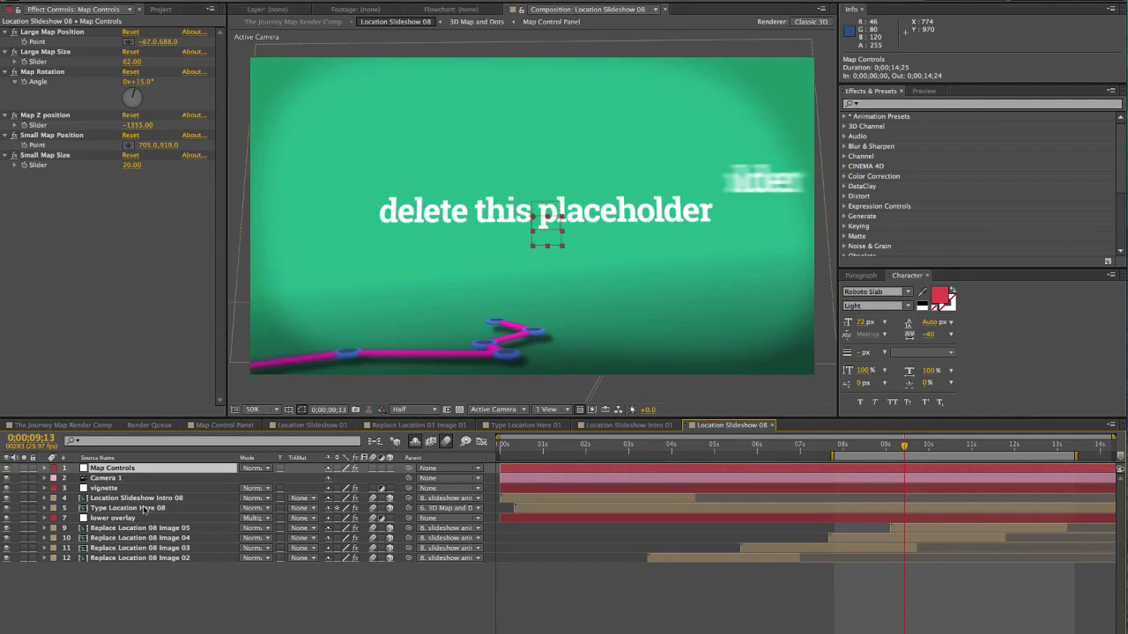
left_click(560, 449)
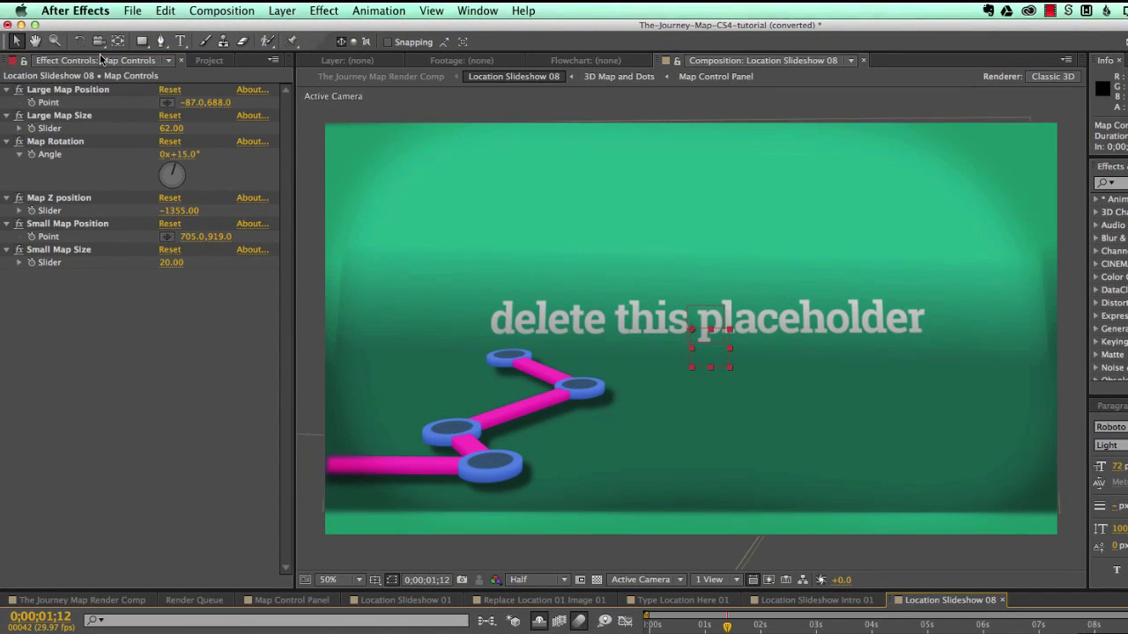
left_click(57, 92)
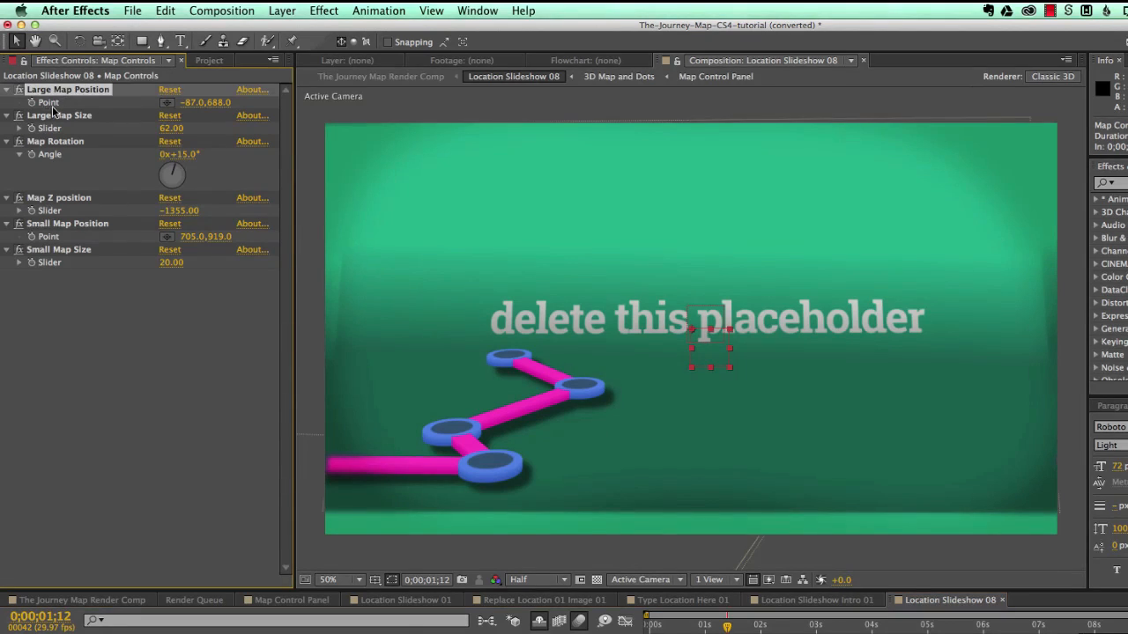
left_click_drag(215, 103, 720, 140)
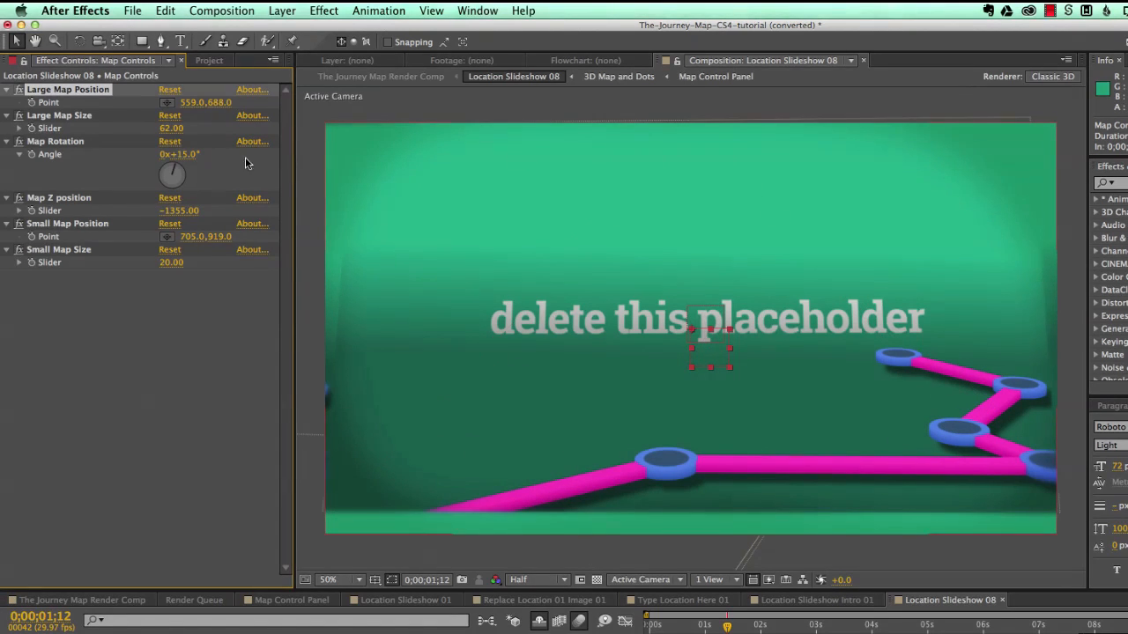
left_click_drag(217, 102, 337, 120)
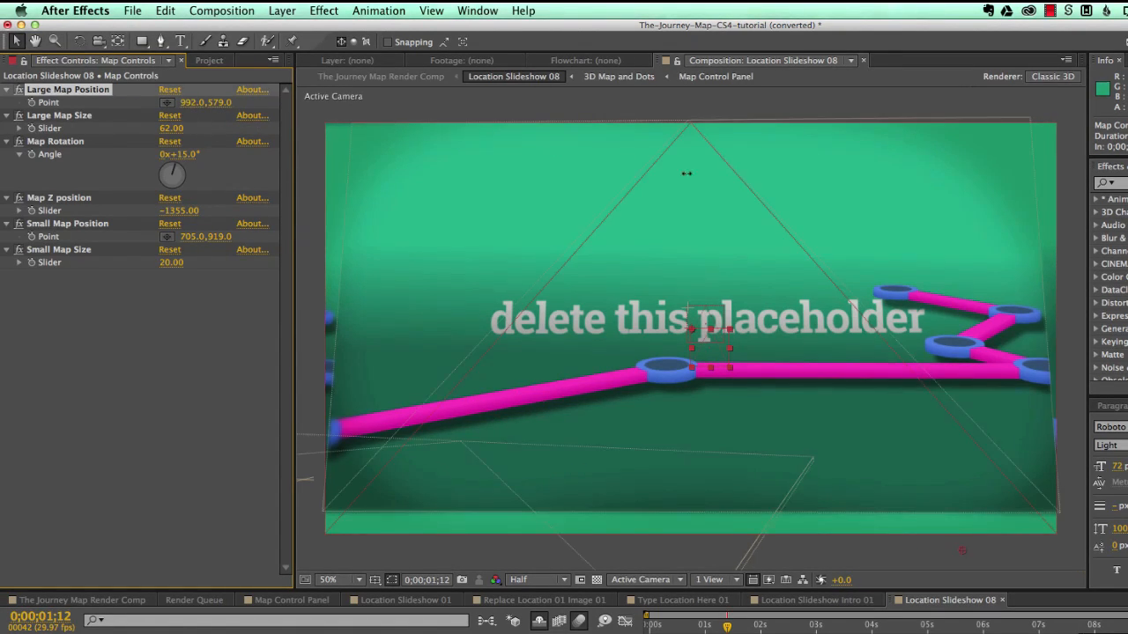
left_click_drag(686, 173, 704, 179)
left_click_drag(774, 188, 841, 201)
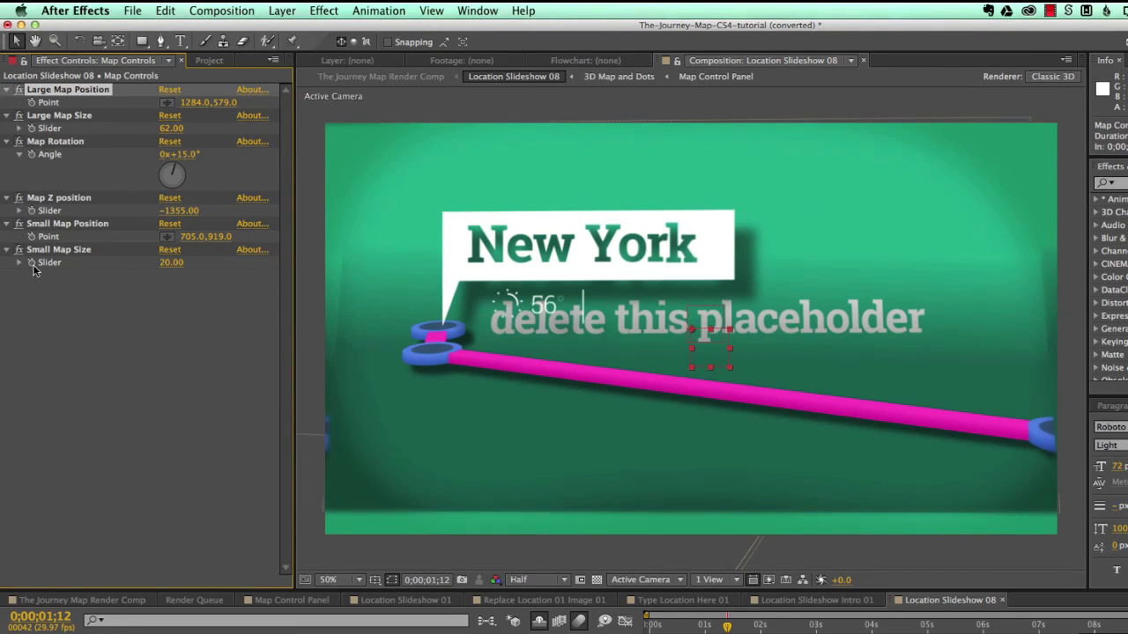
Reset the Map Z position to its default and move the Large Map Position to about 1020,579
left_click(65, 199)
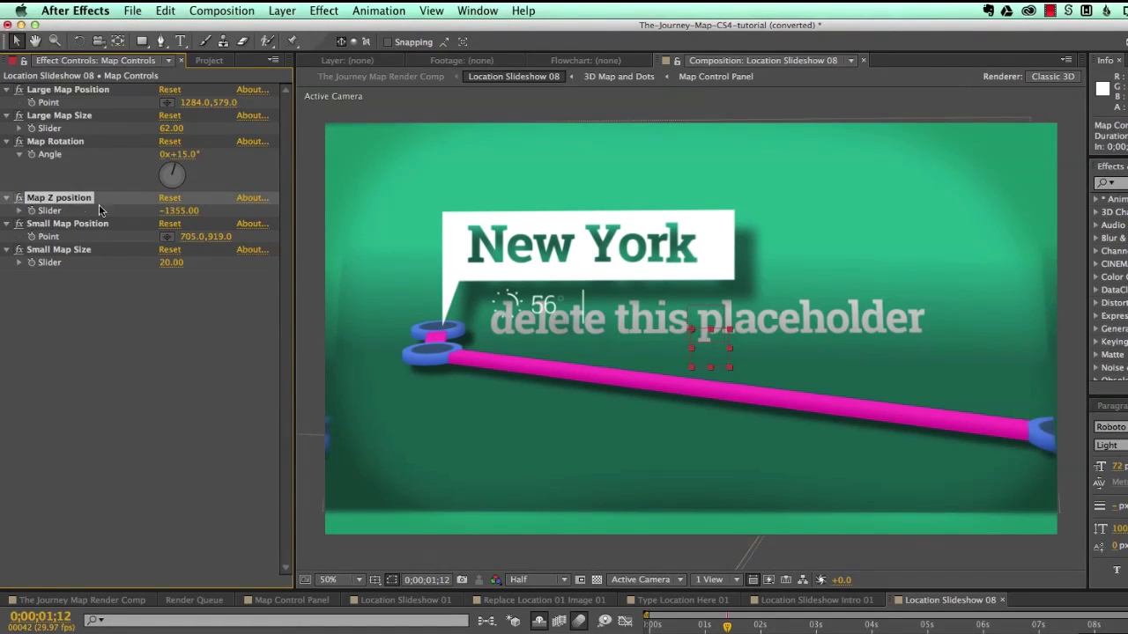
left_click(169, 199)
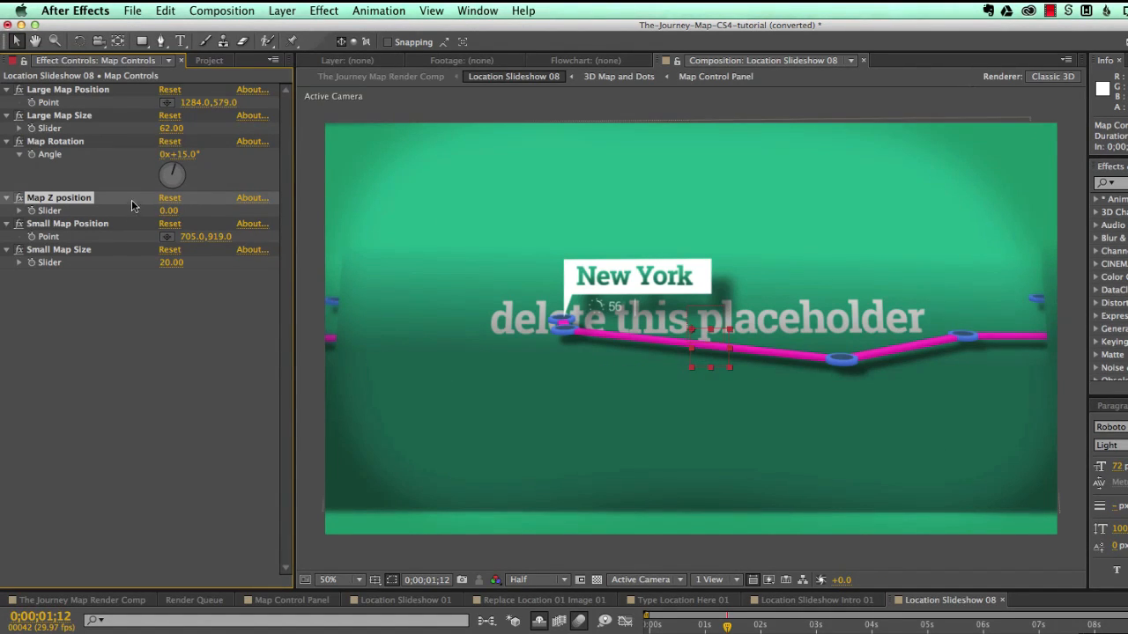
left_click_drag(196, 104, 7, 165)
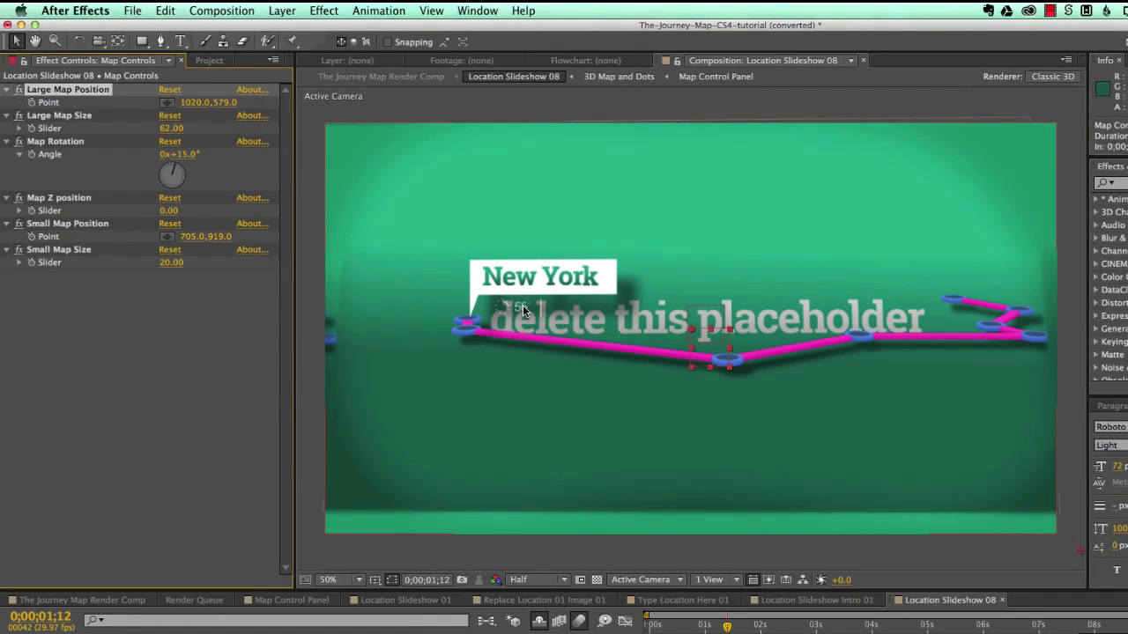
Set the Large Map Size to 63 and the Map Rotation to -40°
mouse_move(173, 127)
left_mouse_down()
mouse_move(192, 128)
mouse_move(173, 128)
left_mouse_up()
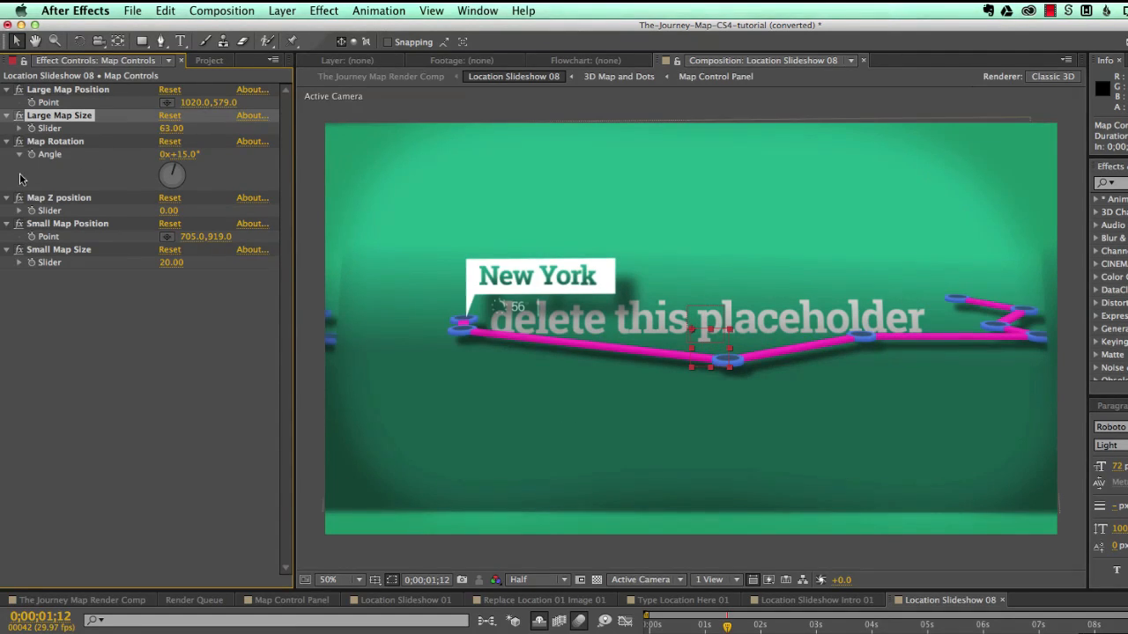
left_click(48, 143)
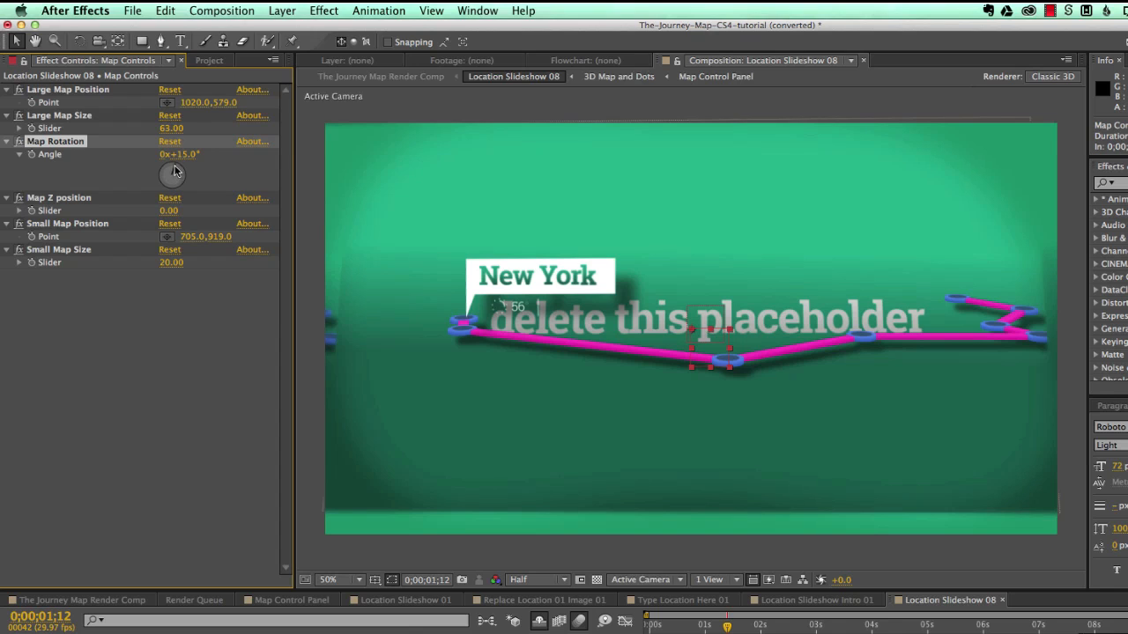
left_click_drag(181, 155, 266, 166)
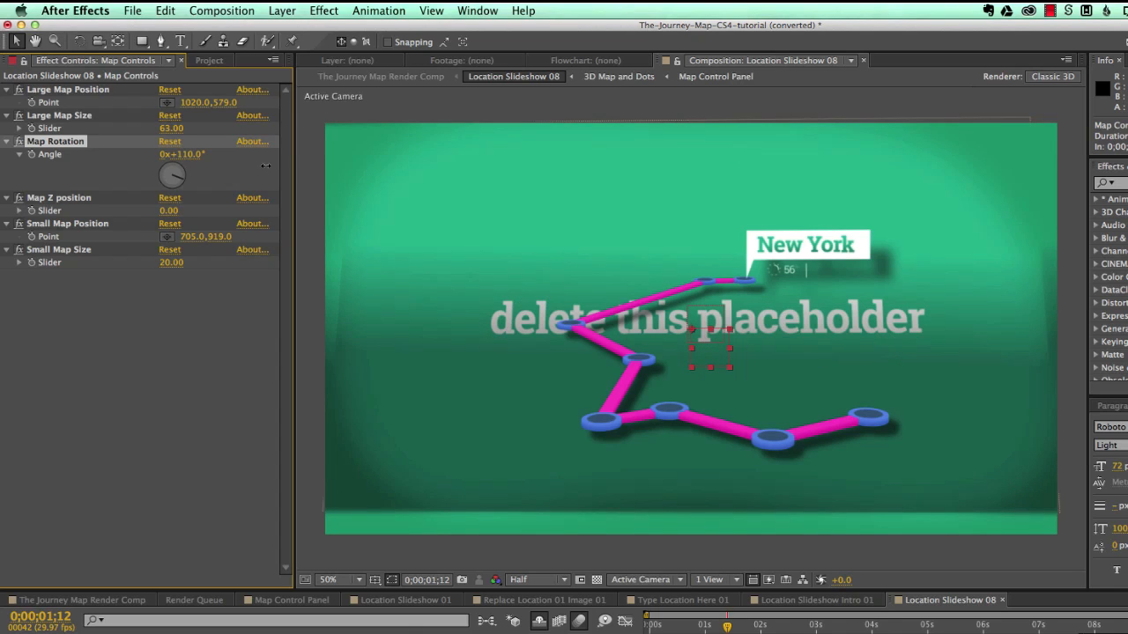
left_click_drag(265, 166, 175, 167)
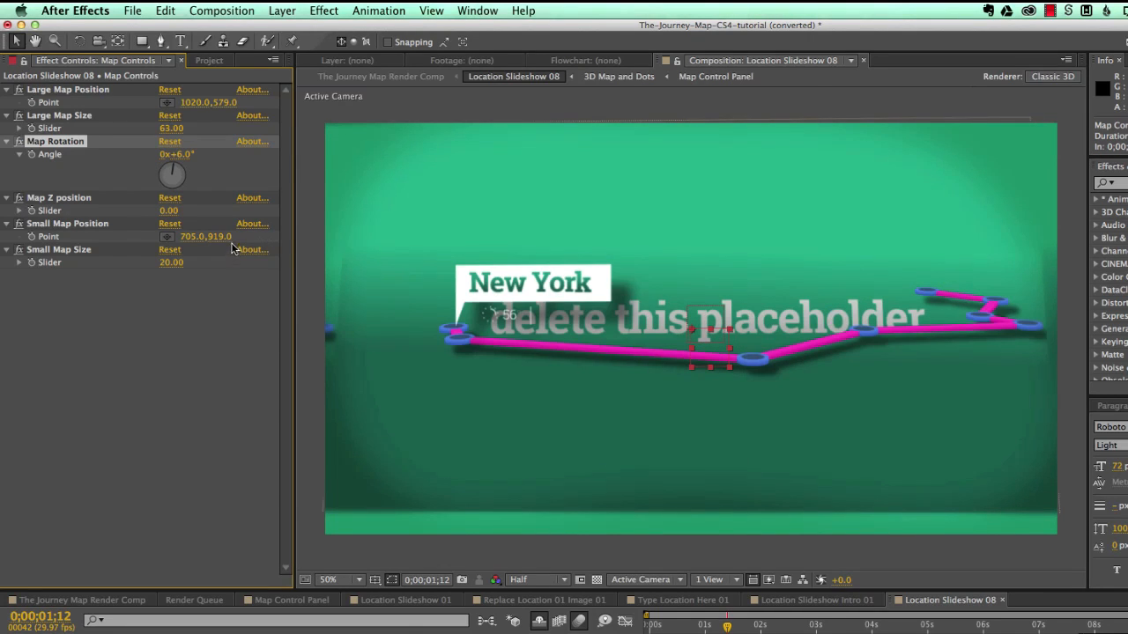
left_click_drag(175, 167, 166, 168)
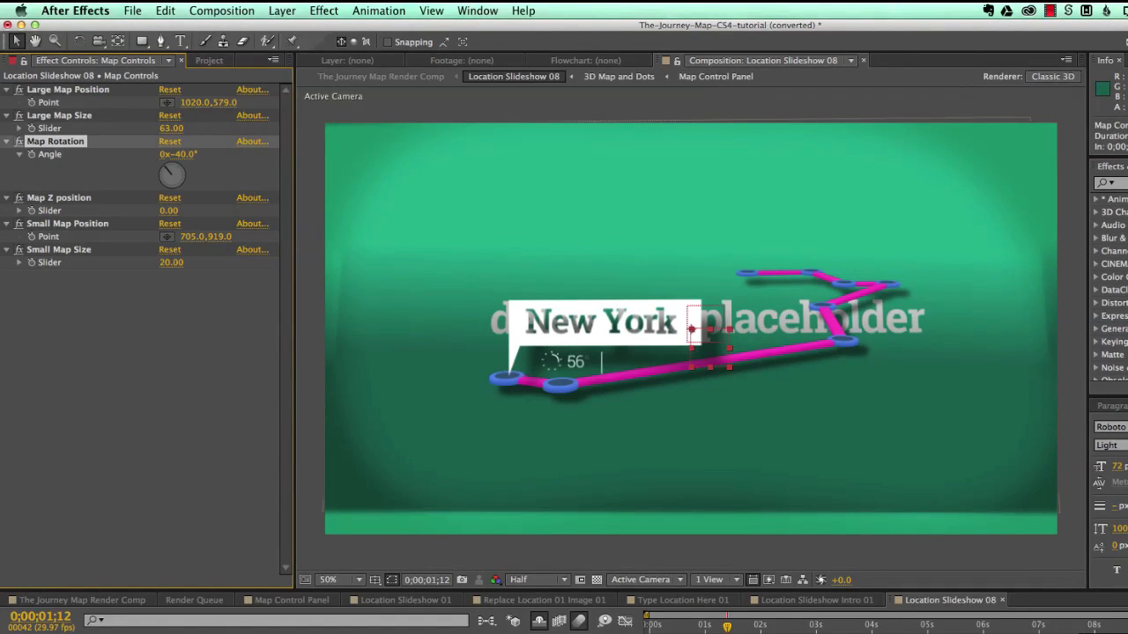
Go to 0;00;08;23 and increase the Small Map Size on the Map Controls layer
left_click(1127, 624)
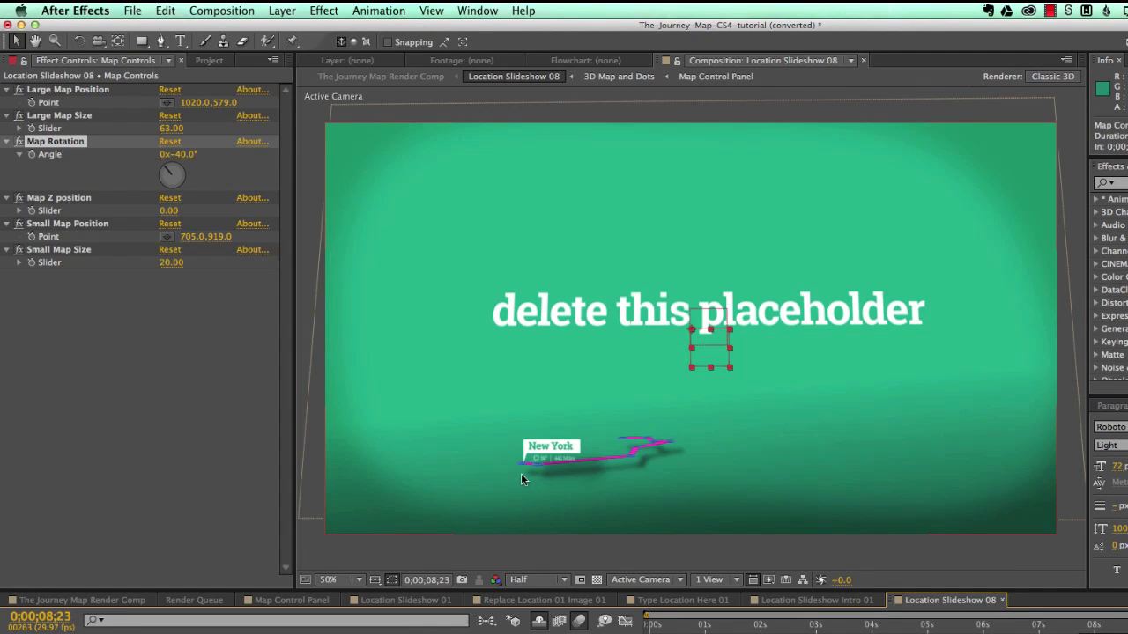
left_click(37, 252)
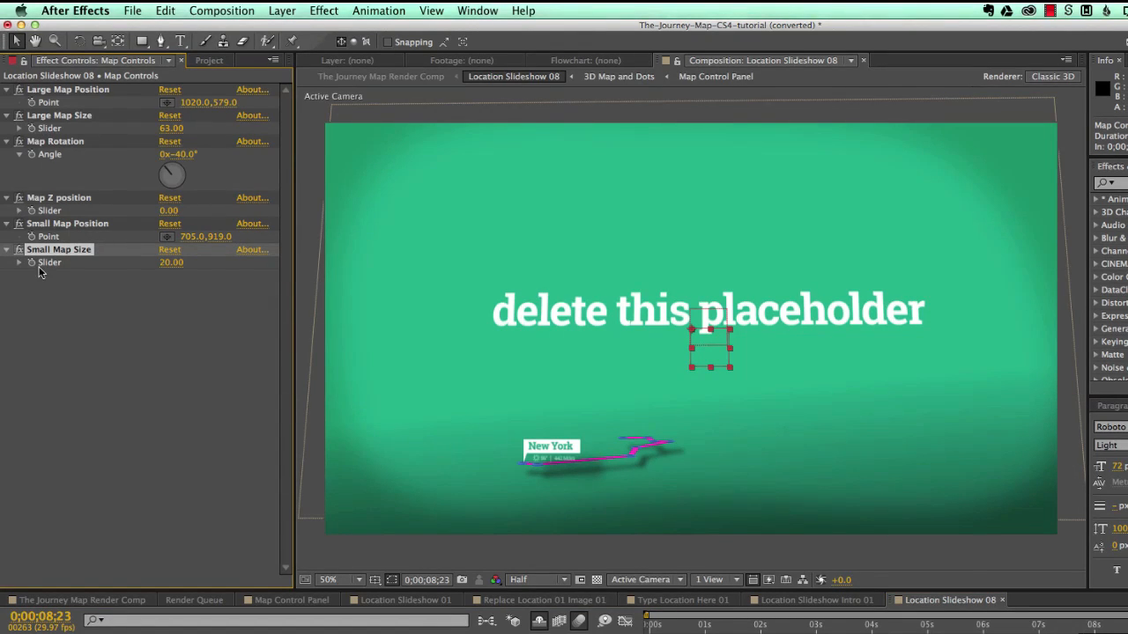
left_click_drag(168, 264, 209, 267)
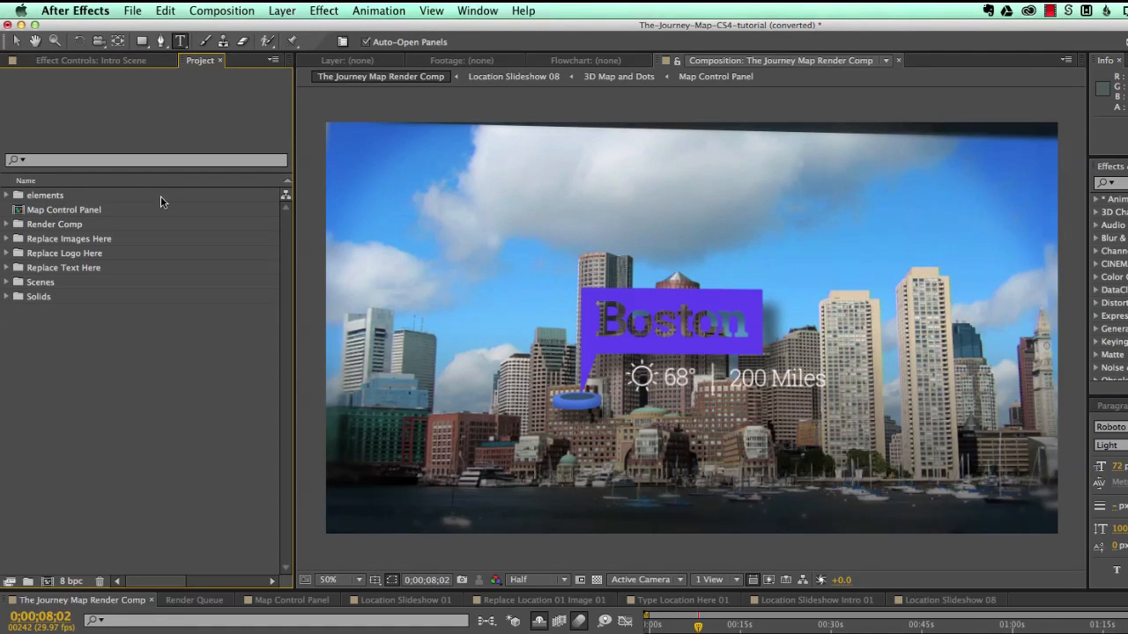
Expand the Replace Logo Here folder in the project and open the Replace Logo Here composition
left_click(57, 254)
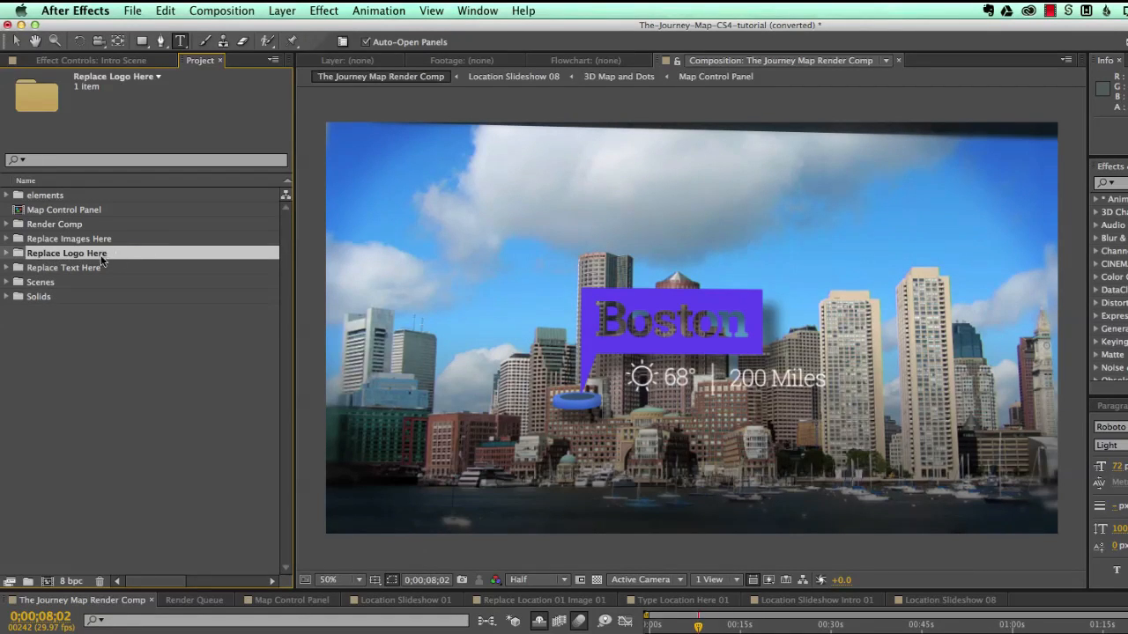
left_click(6, 254)
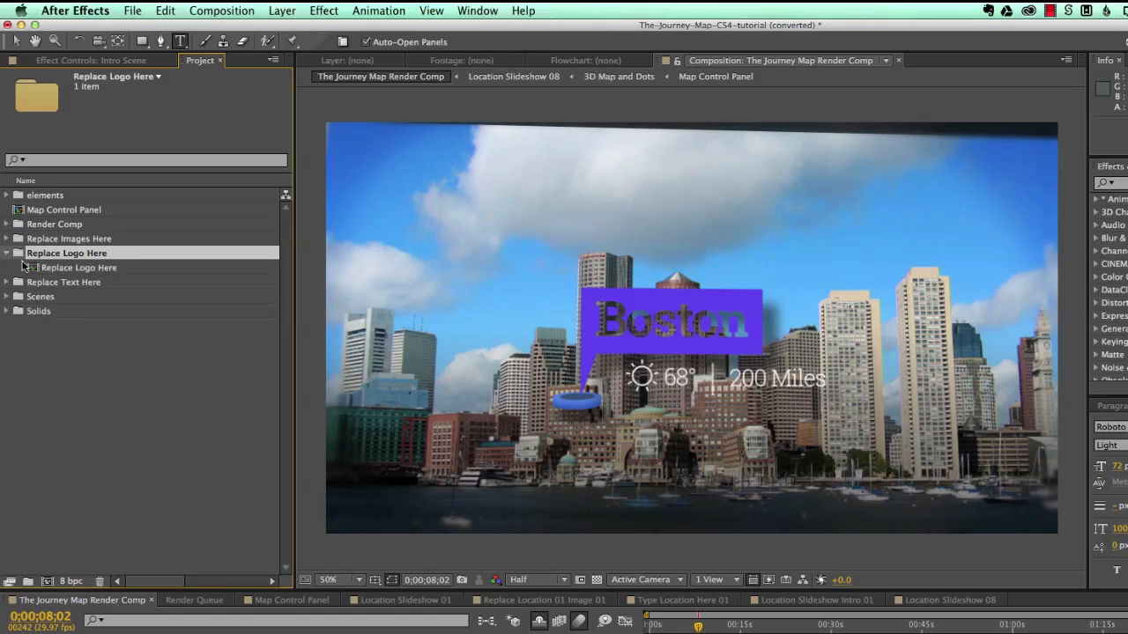
left_click(79, 268)
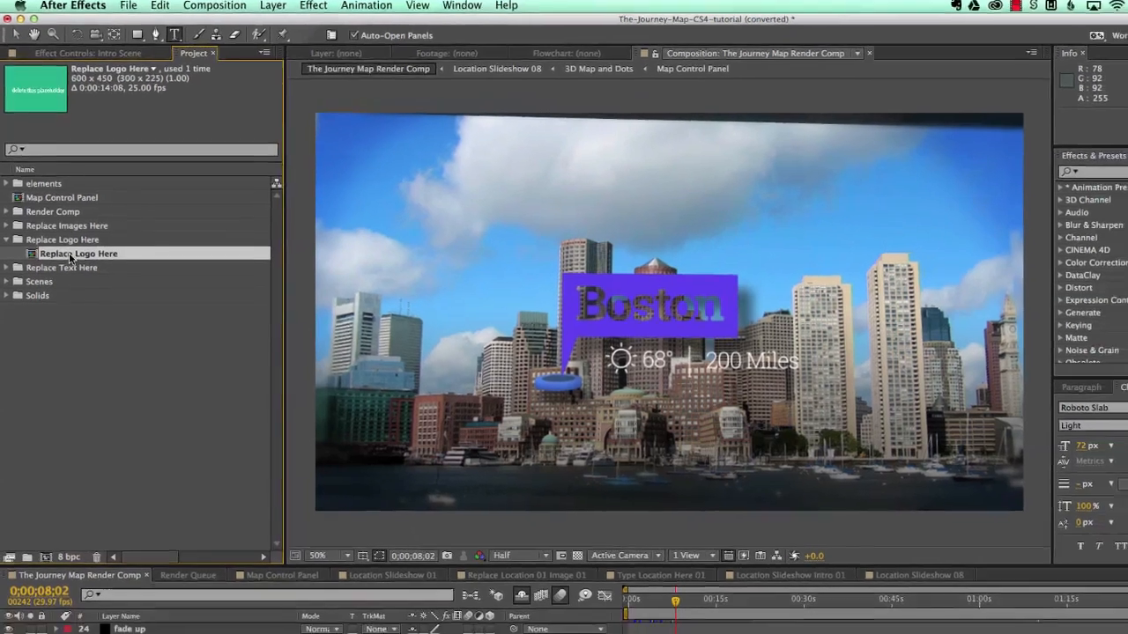
double_click(74, 267)
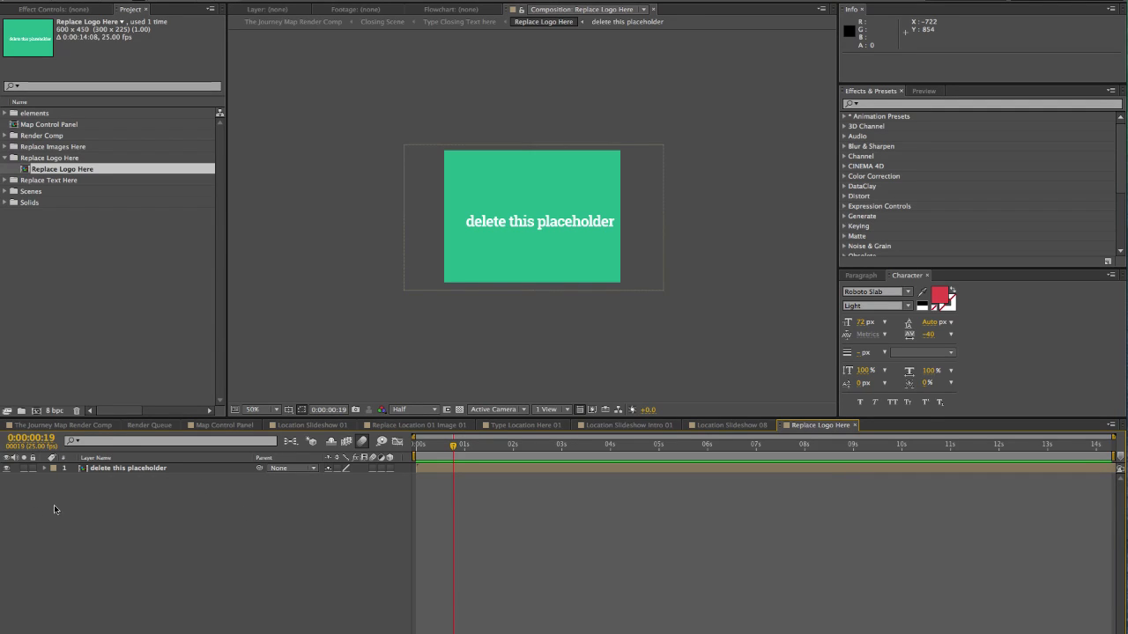
left_click(67, 234)
Open Extra Text Scene 01 from the Replace Text Here folder, go to 0;00;06;19 and select its Type Location Here layer
left_click(55, 181)
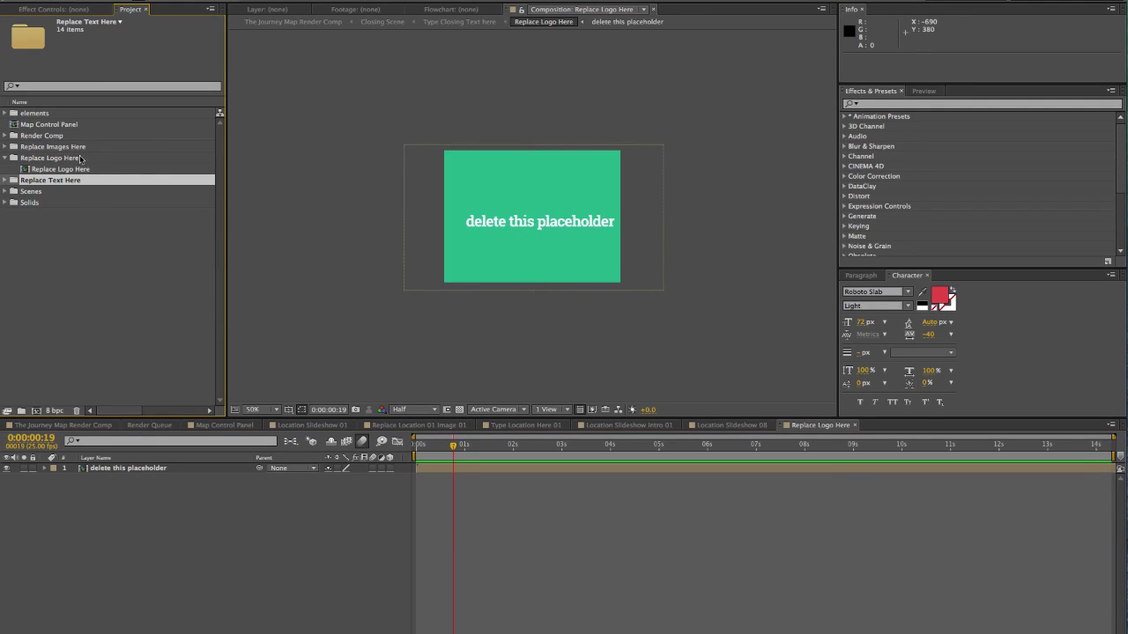
left_click(4, 181)
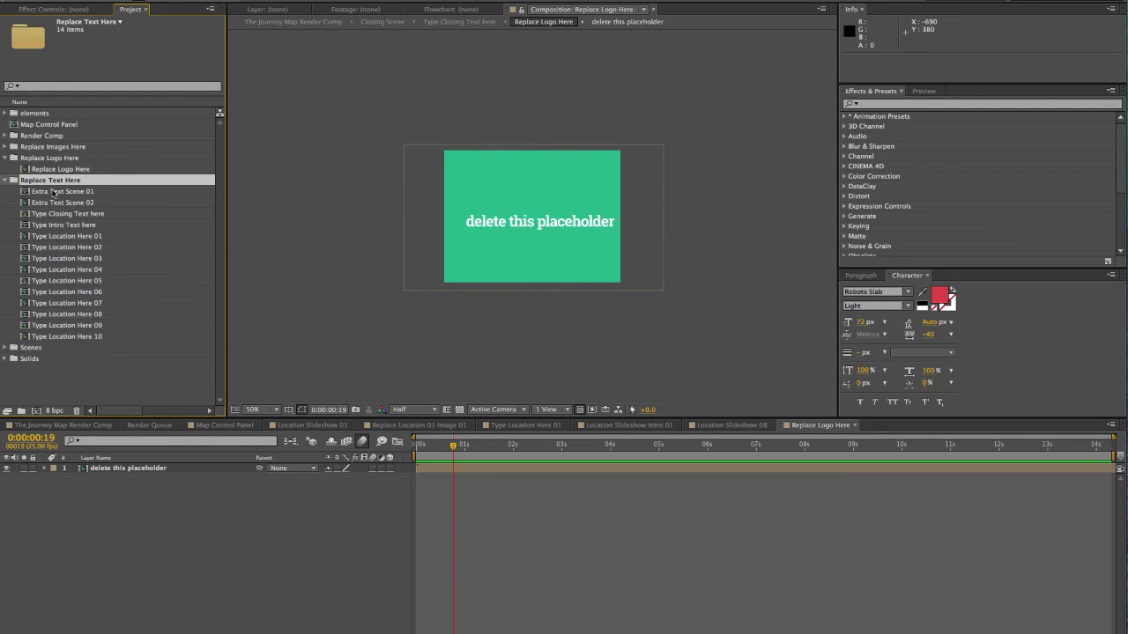
left_click(85, 191)
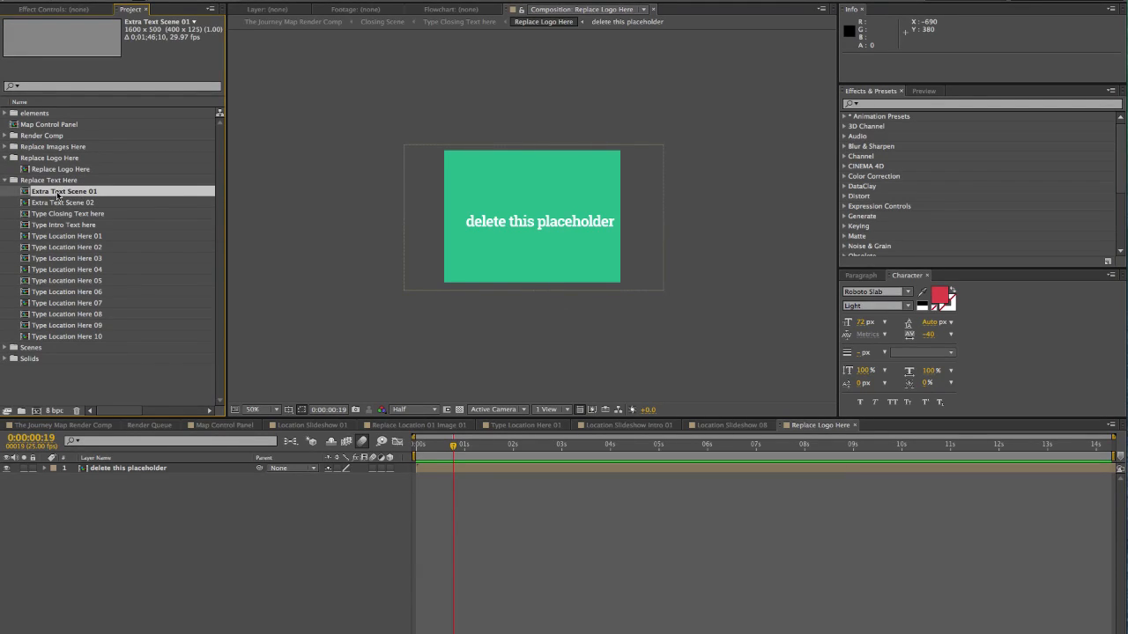
double_click(58, 195)
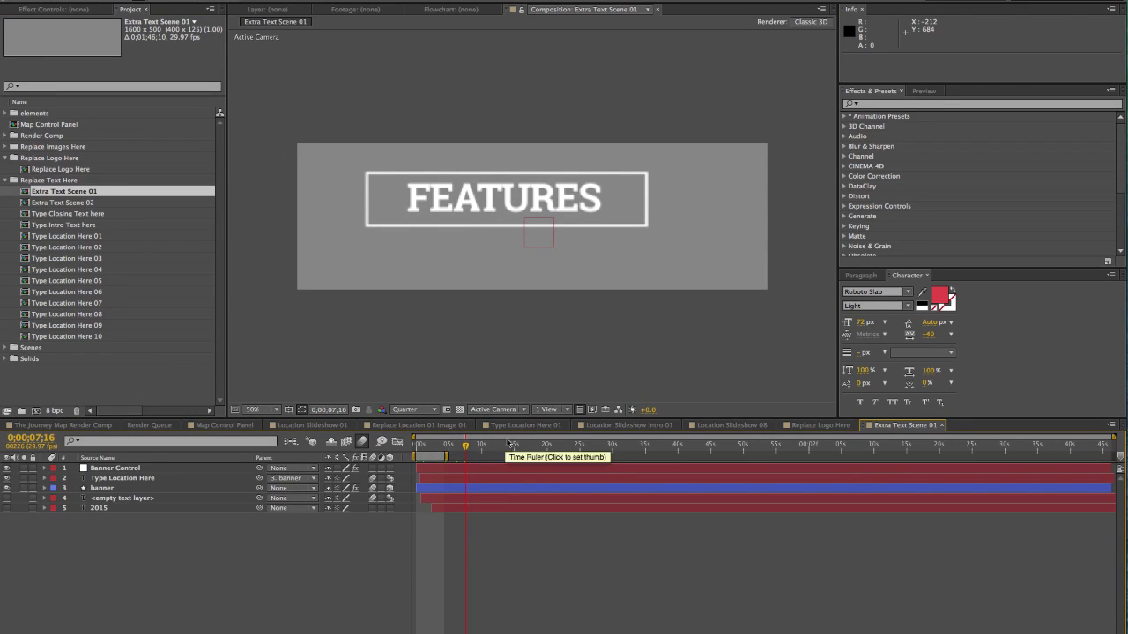
mouse_move(466, 447)
left_mouse_down()
mouse_move(479, 448)
mouse_move(417, 449)
mouse_move(459, 450)
left_mouse_up()
left_click(132, 478)
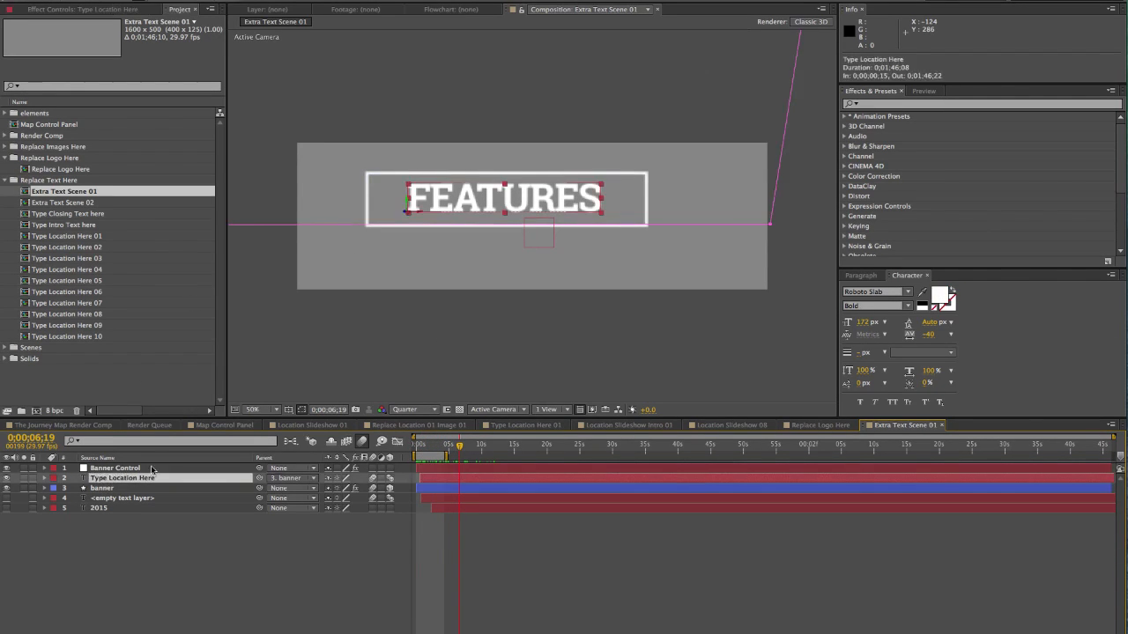
Open the Extra Text Scene 02 composition and go to 0;00;13;25 to view its text
double_click(63, 202)
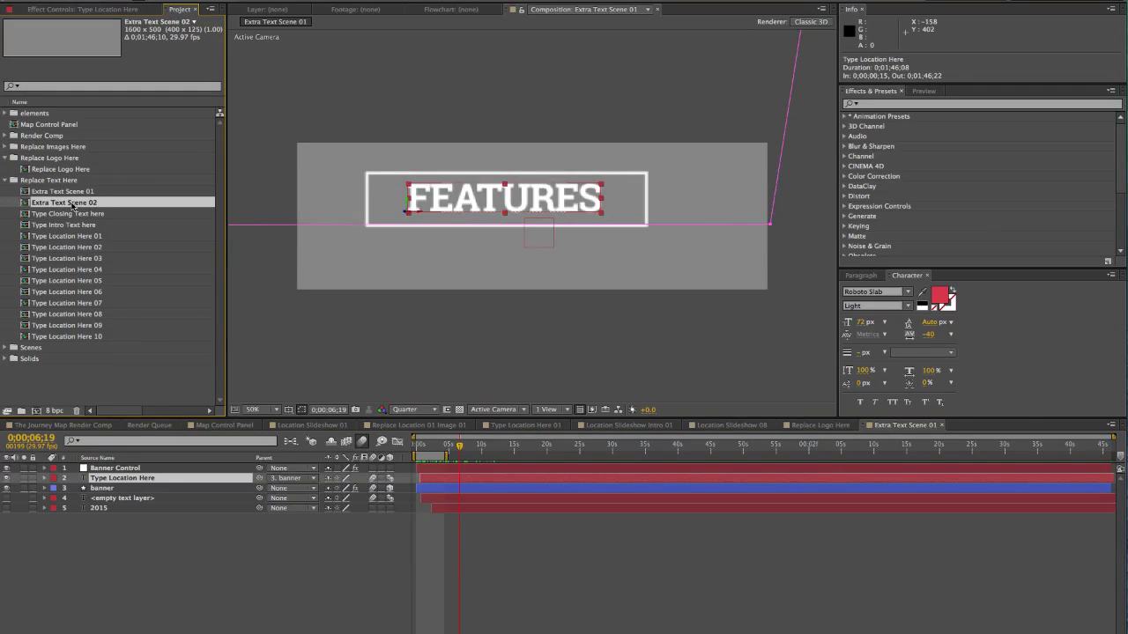
left_click_drag(417, 447, 507, 467)
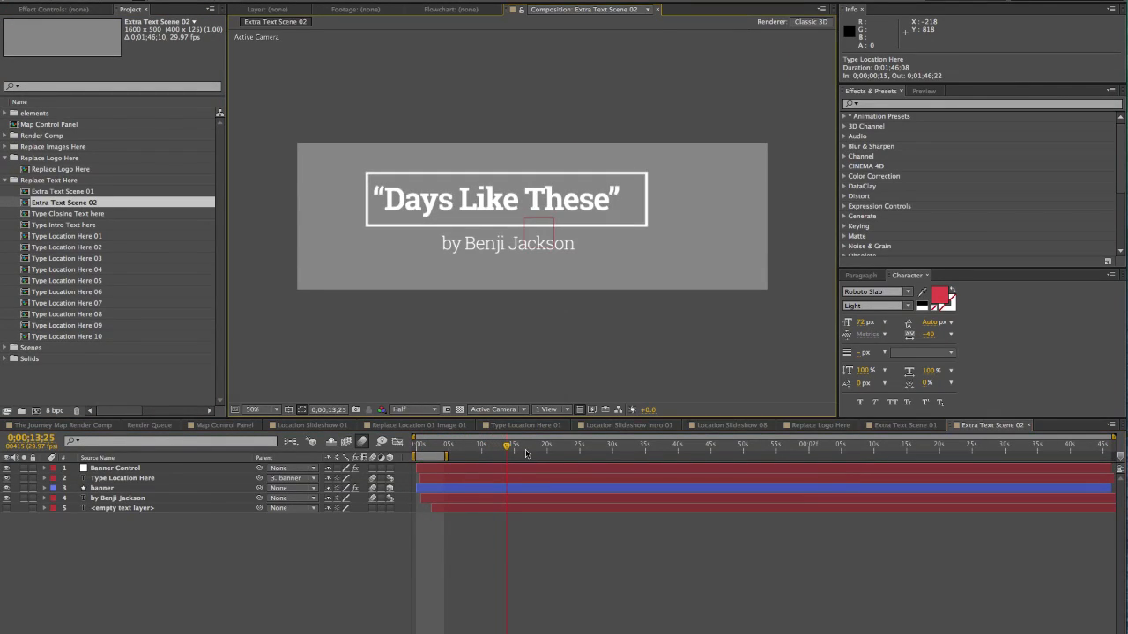